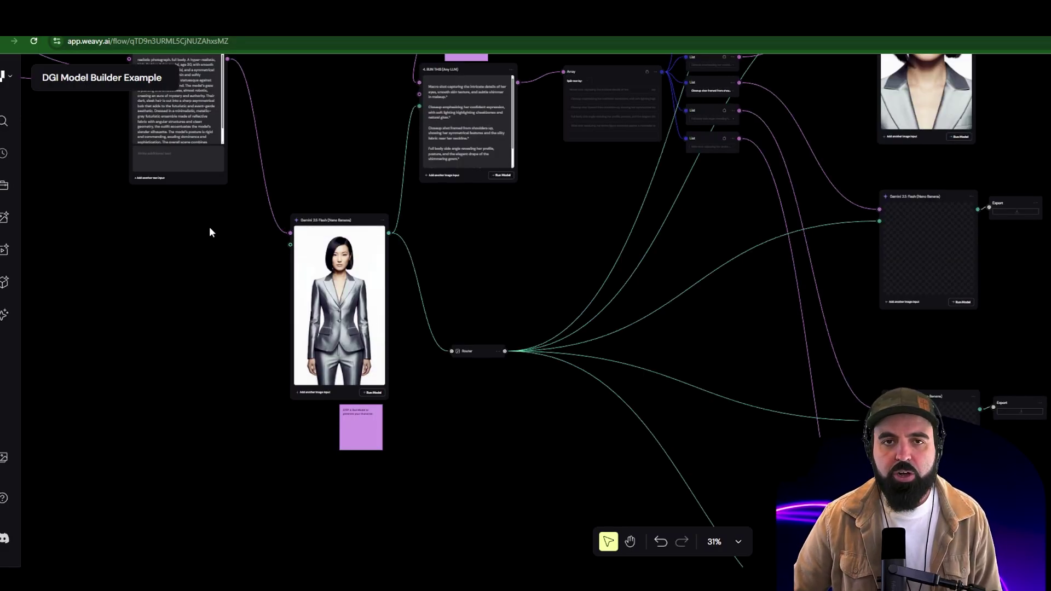
drag(179, 217, 780, 442)
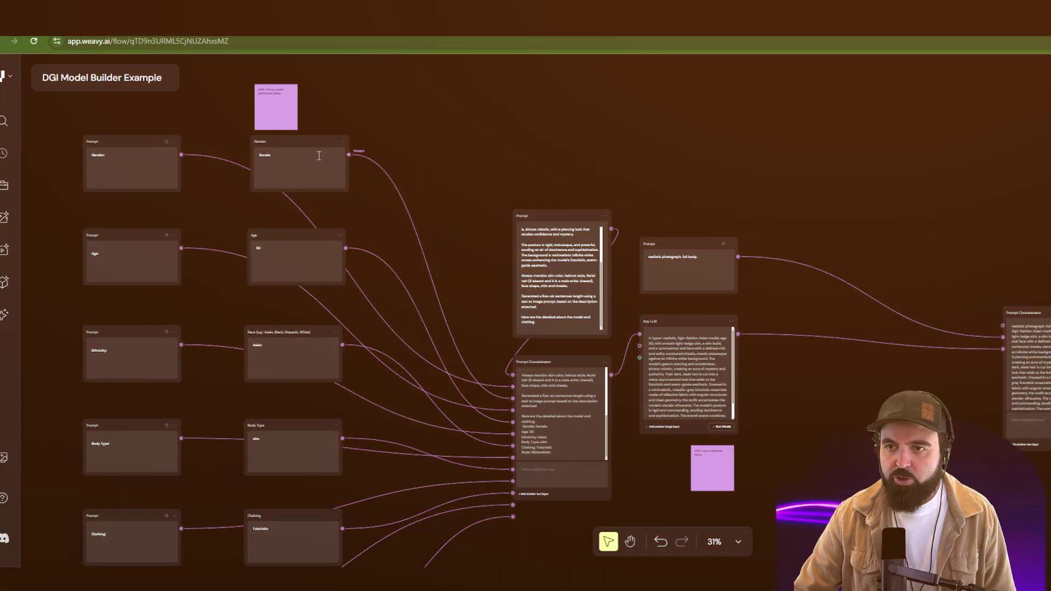
scroll(263, 160, up, 5)
scroll(185, 156, up, 2)
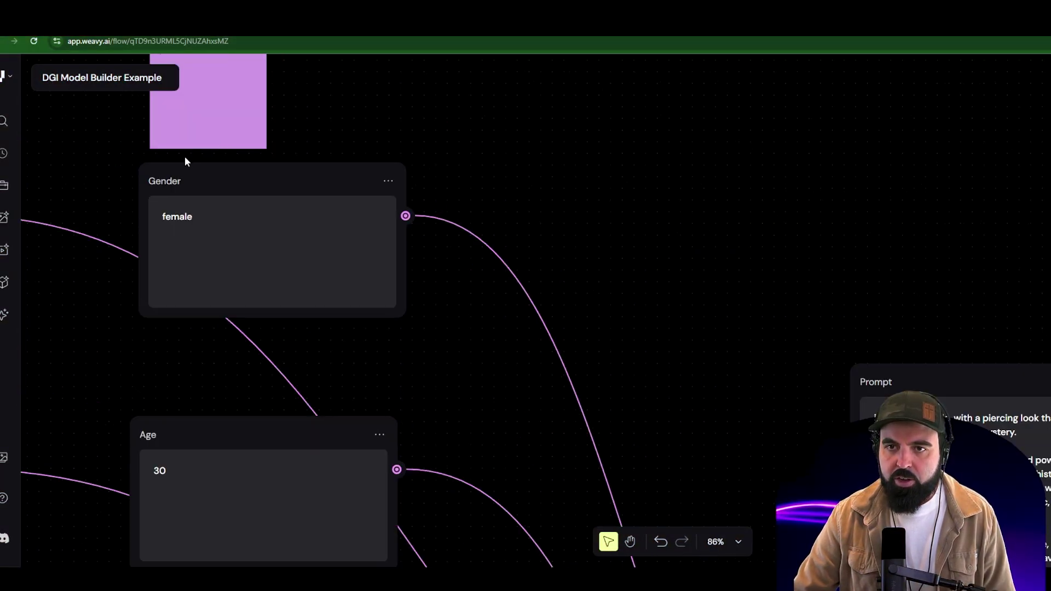
scroll(175, 164, up, 3)
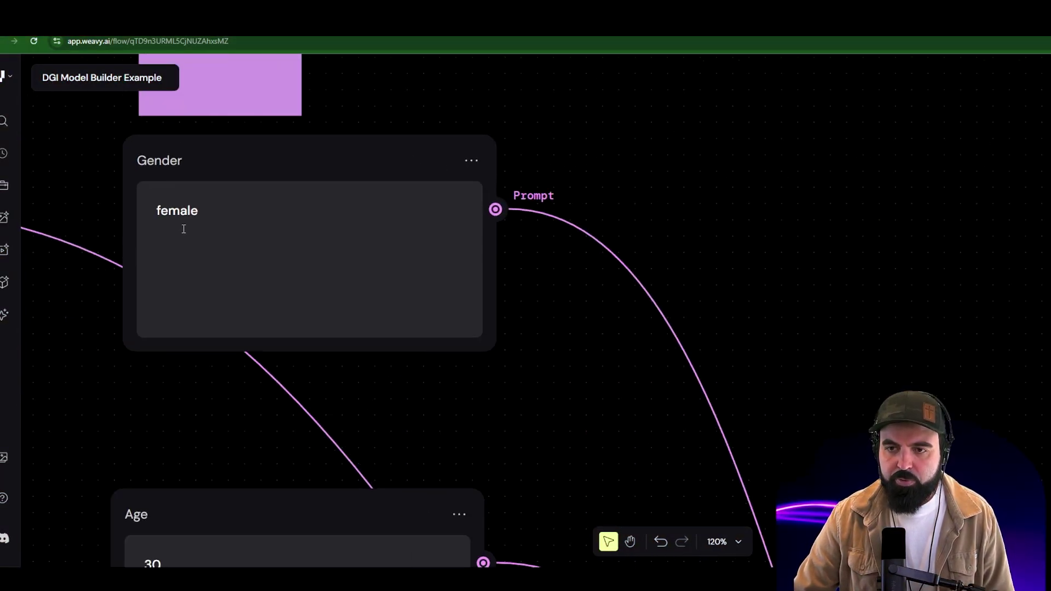
click(237, 225)
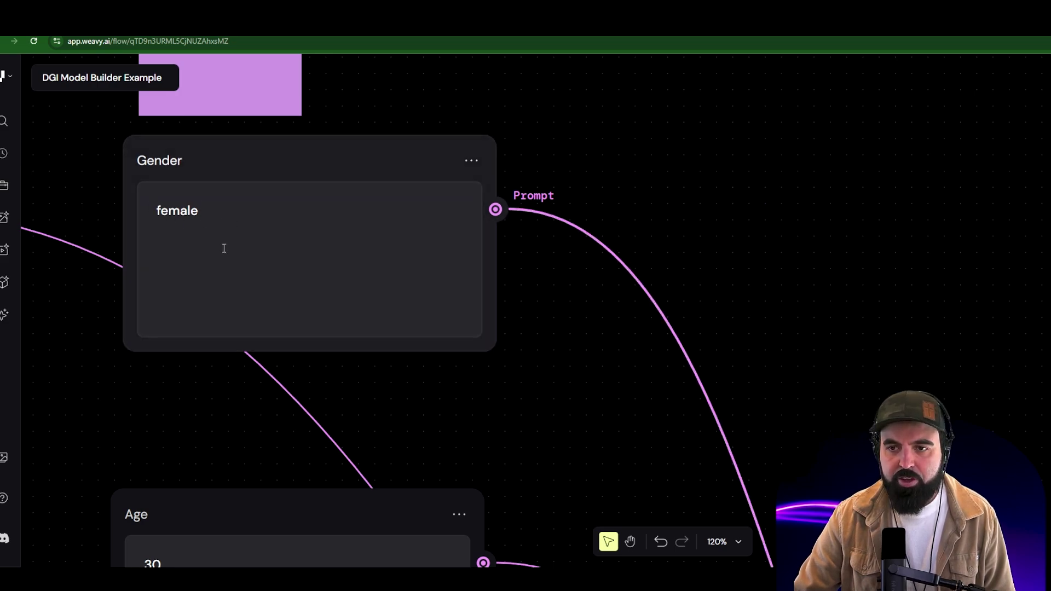
scroll(360, 392, down, 5)
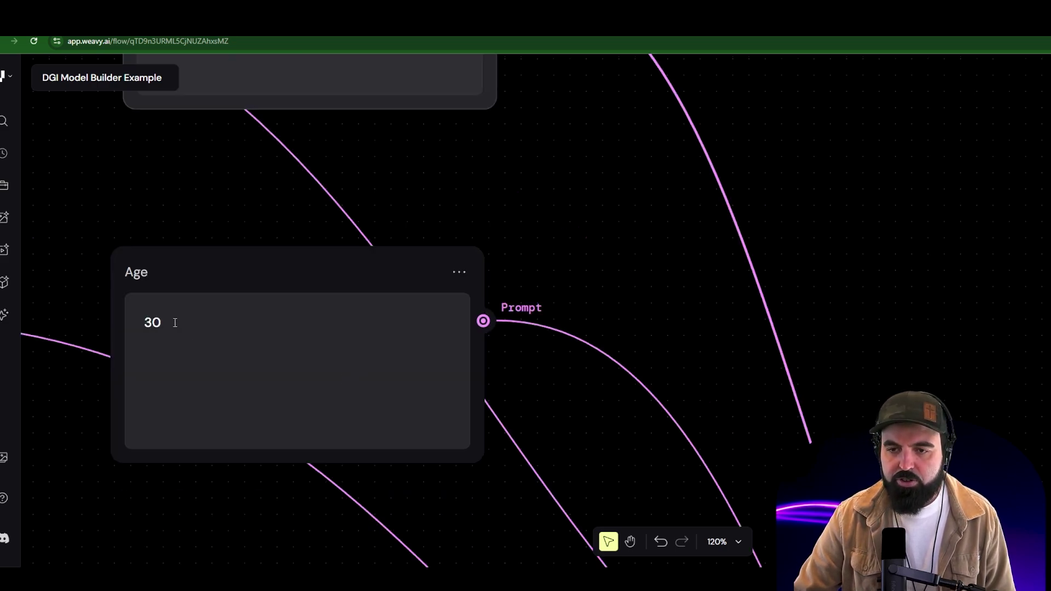
scroll(175, 321, down, 7)
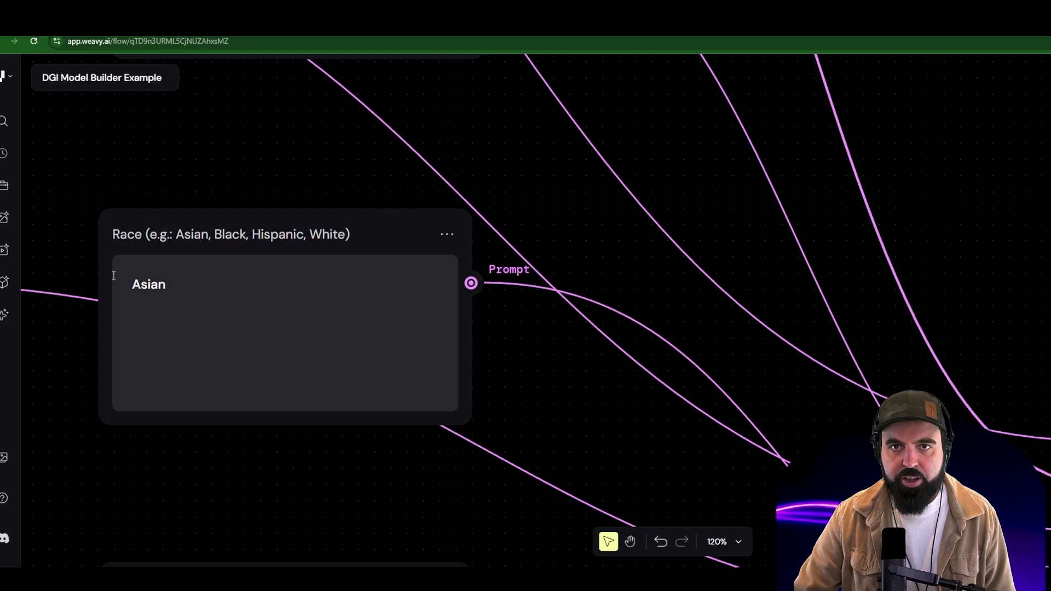
scroll(171, 283, down, 7)
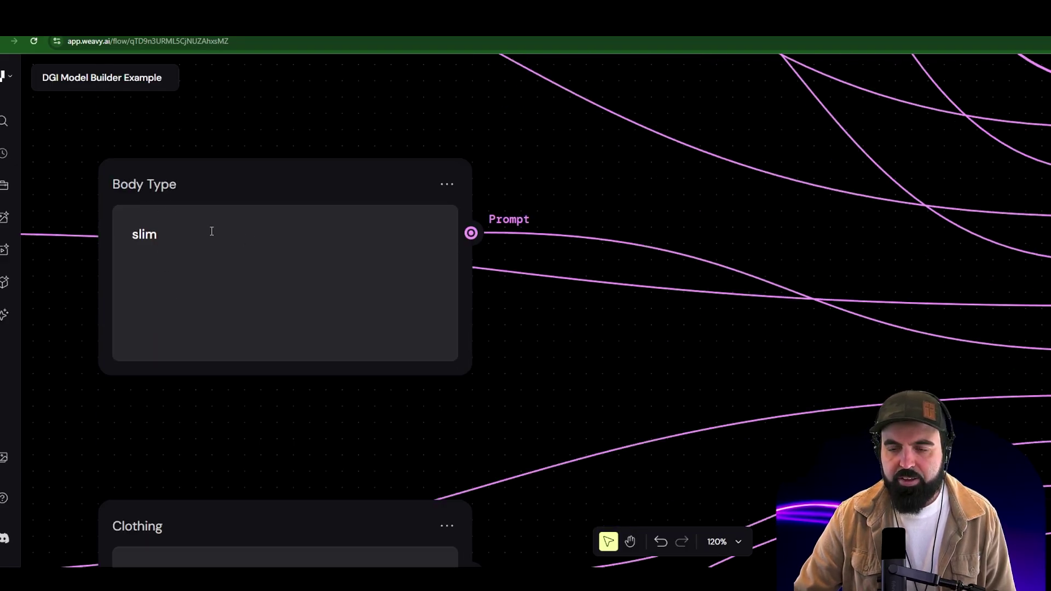
scroll(224, 235, down, 6)
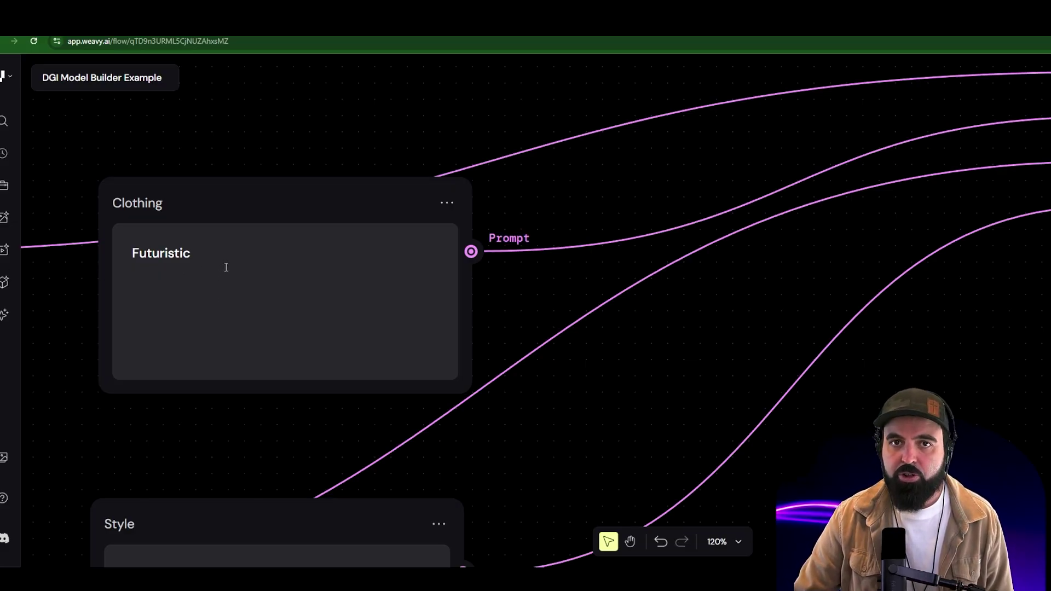
scroll(188, 275, down, 2)
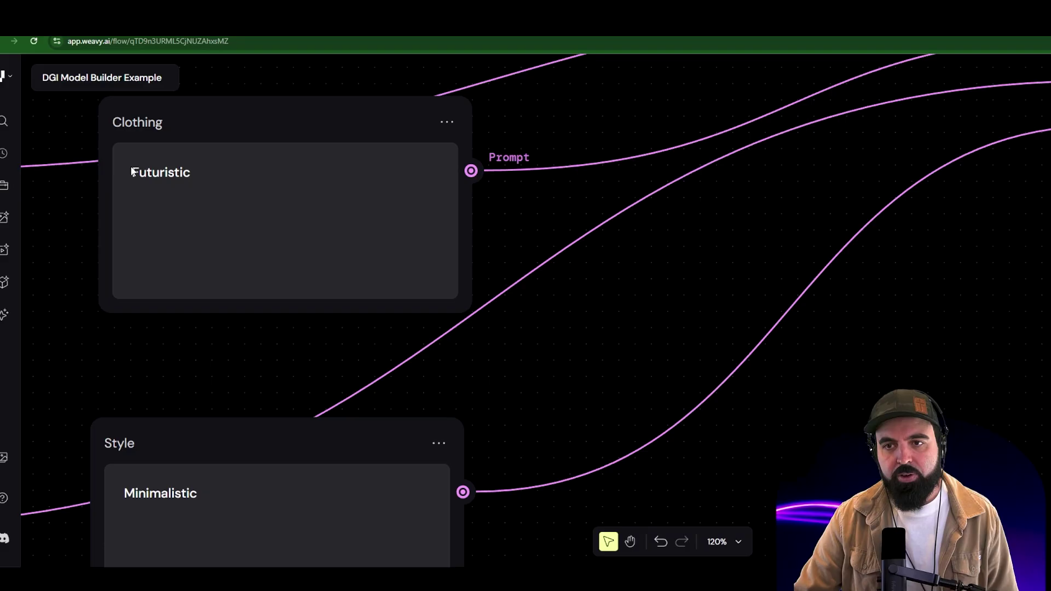
scroll(227, 221, down, 6)
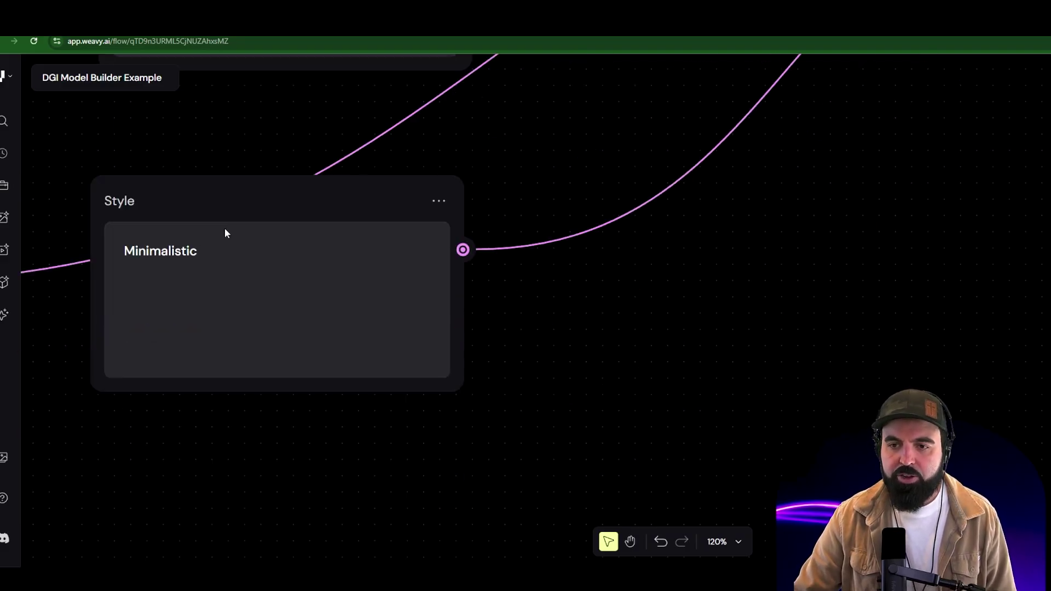
scroll(189, 279, down, 2)
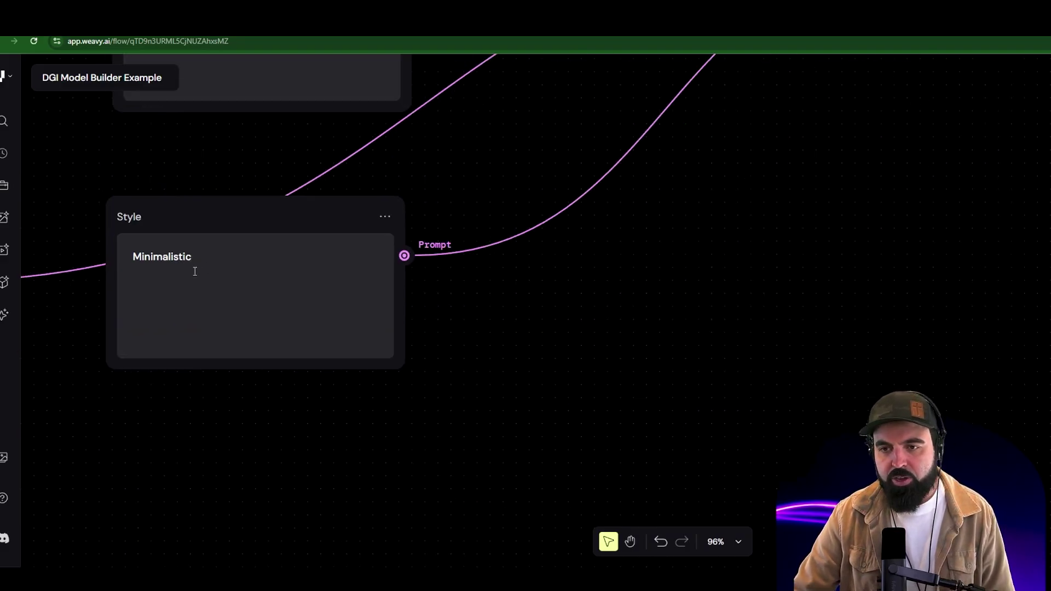
click(192, 267)
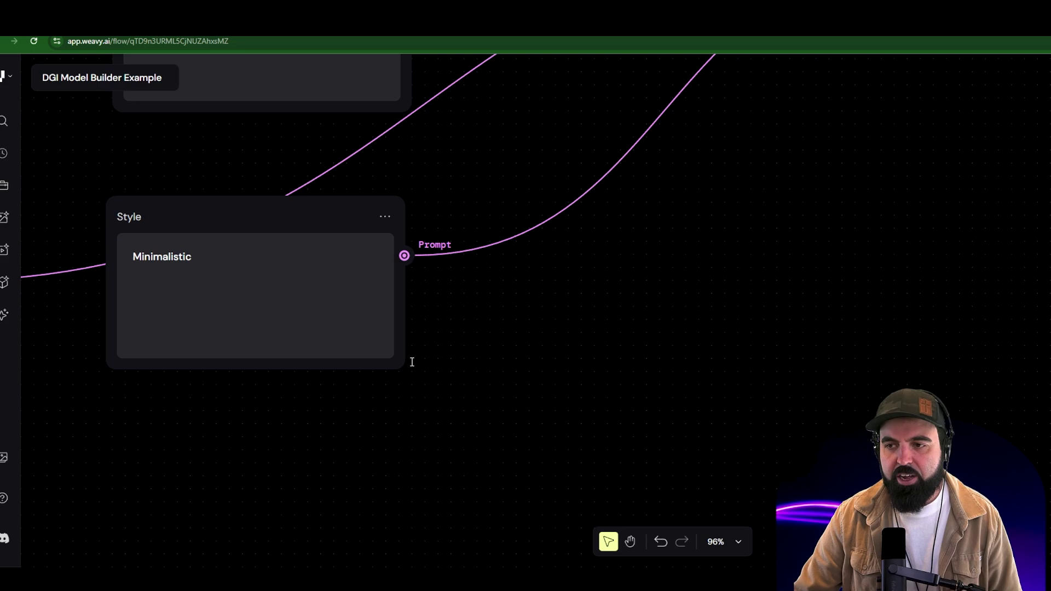
scroll(366, 322, down, 5)
scroll(386, 272, down, 1)
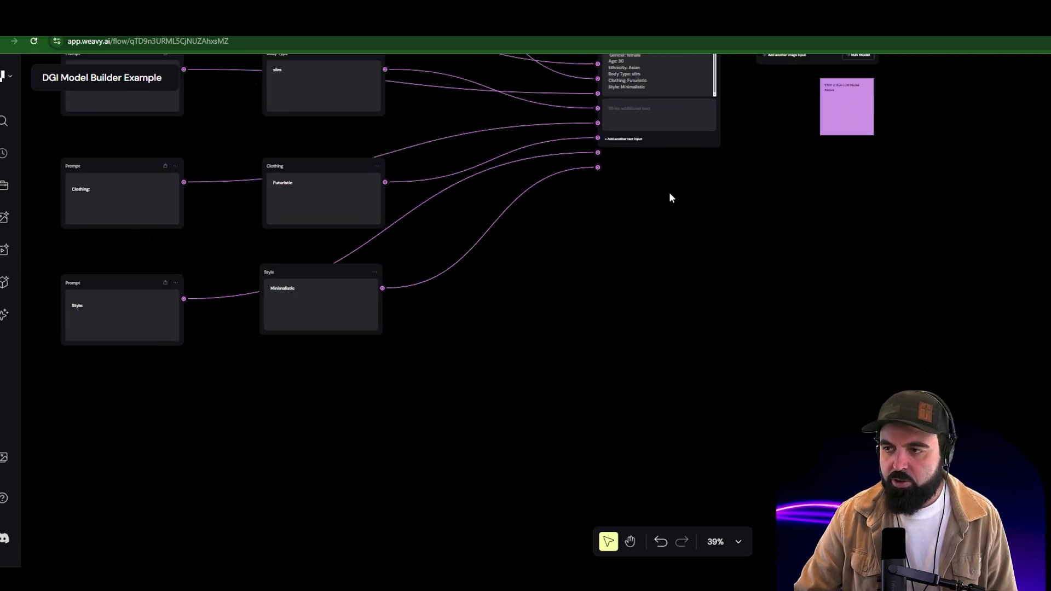
scroll(692, 184, up, 7)
scroll(692, 184, right, 4)
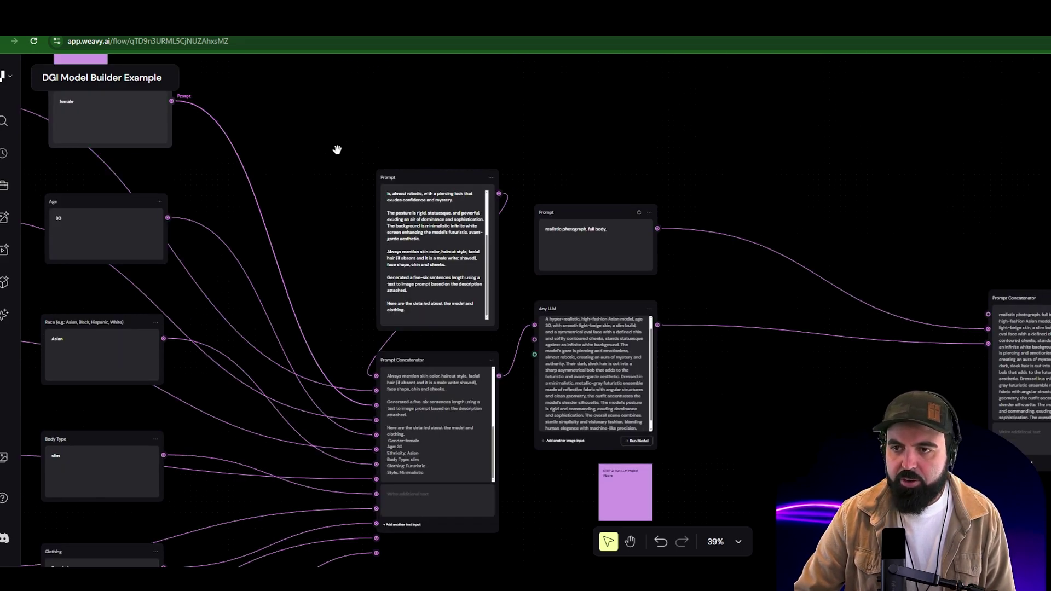
drag(337, 150, 558, 347)
scroll(249, 207, up, 9)
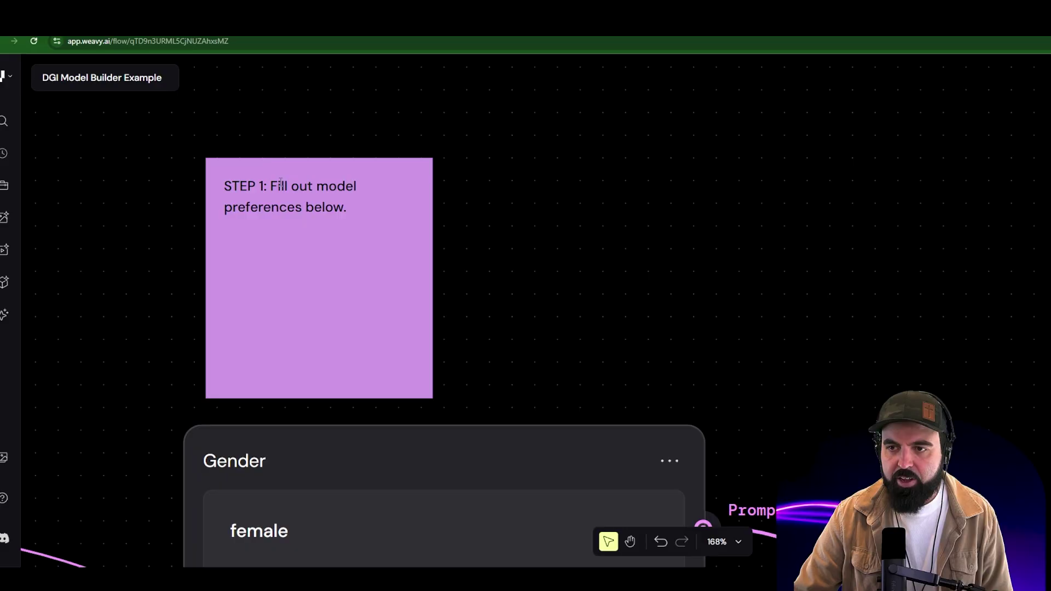
scroll(333, 352, down, 15)
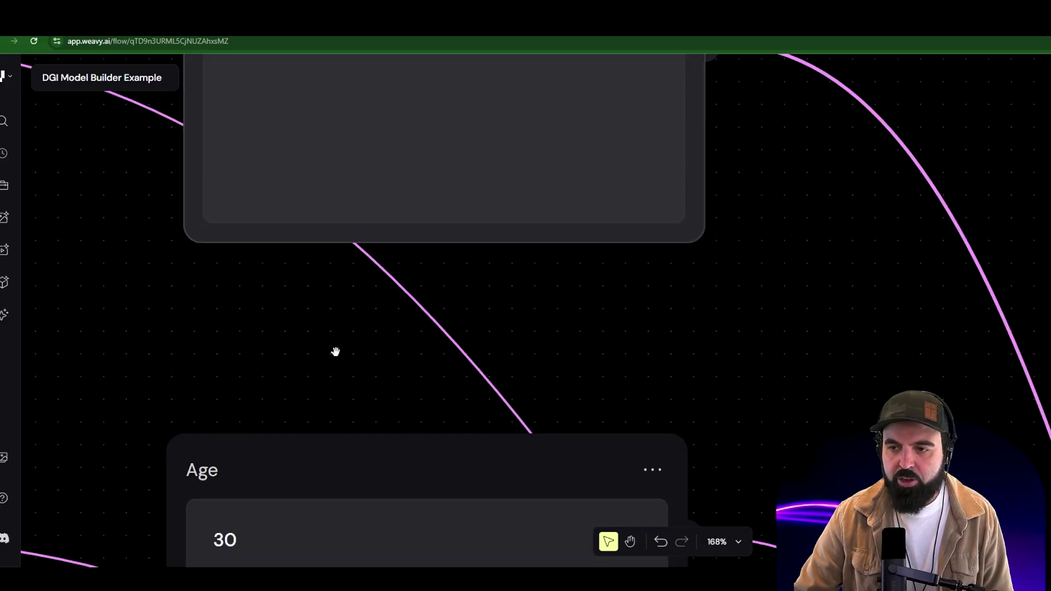
scroll(526, 347, down, 10)
drag(757, 185, 348, 104)
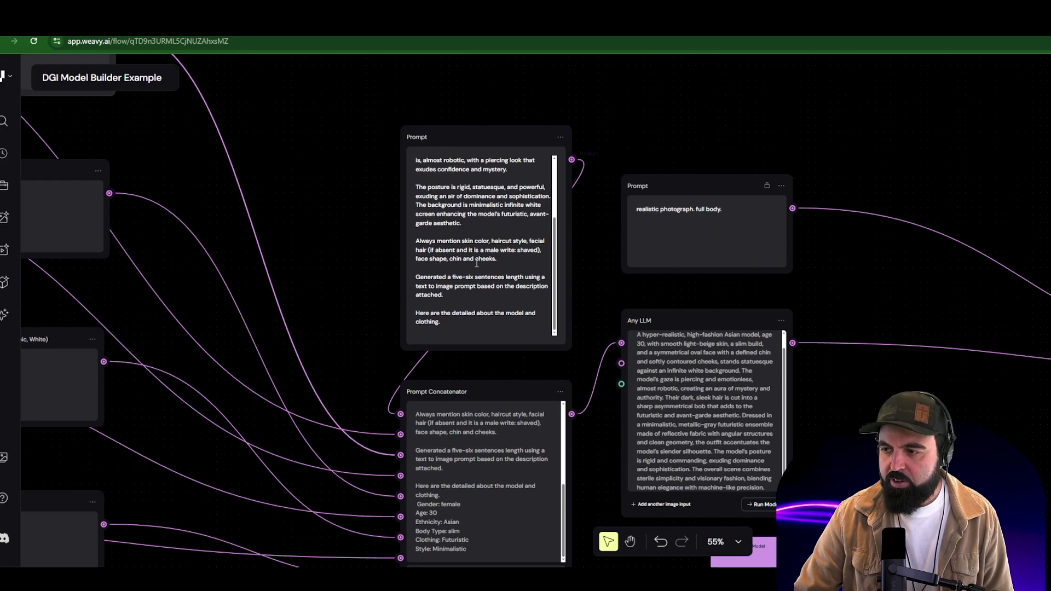
scroll(470, 268, down, 5)
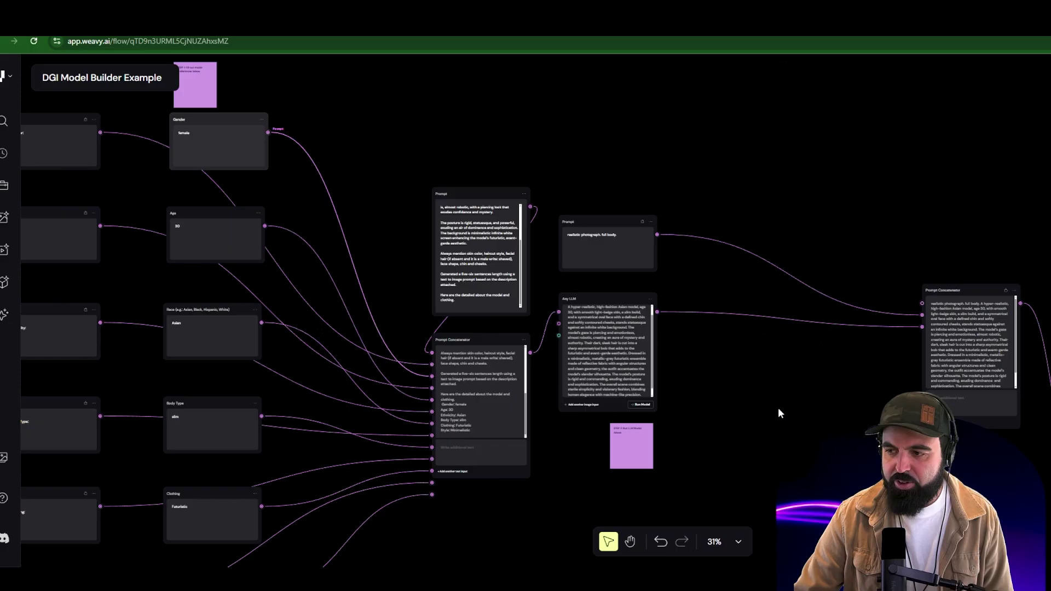
scroll(629, 350, down, 1)
scroll(629, 350, right, 5)
scroll(629, 350, down, 2)
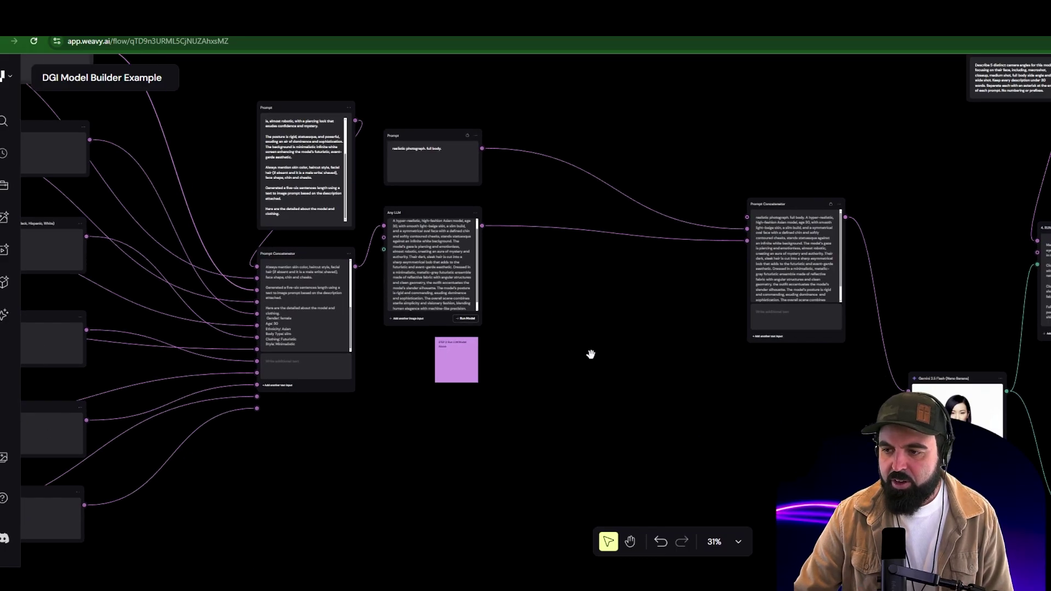
scroll(427, 353, up, 10)
scroll(401, 340, up, 3)
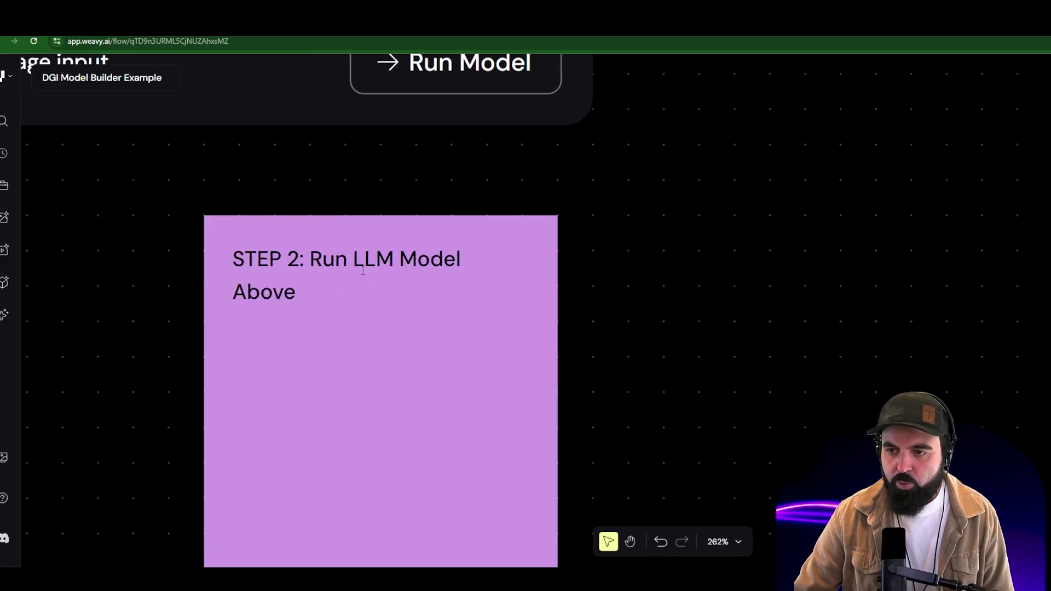
scroll(344, 321, down, 6)
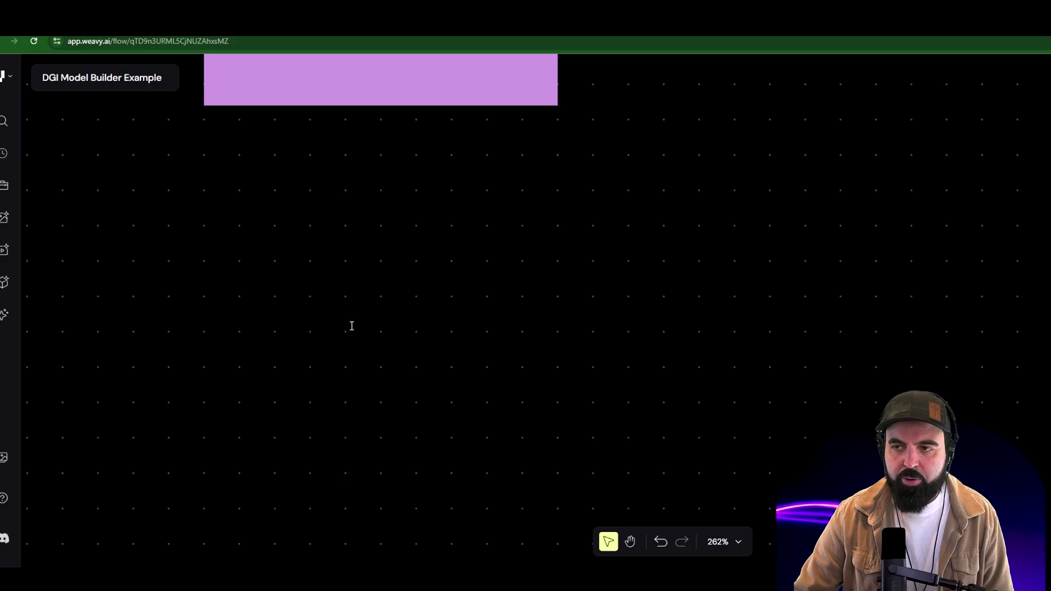
scroll(349, 326, down, 5)
scroll(382, 312, down, 2)
scroll(520, 137, up, 6)
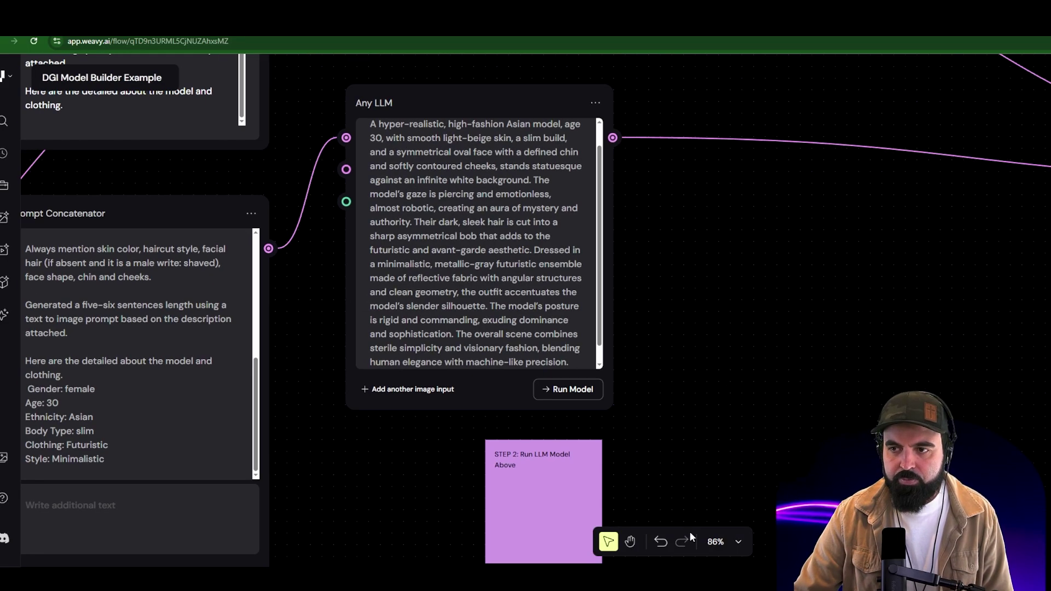
scroll(678, 425, down, 1)
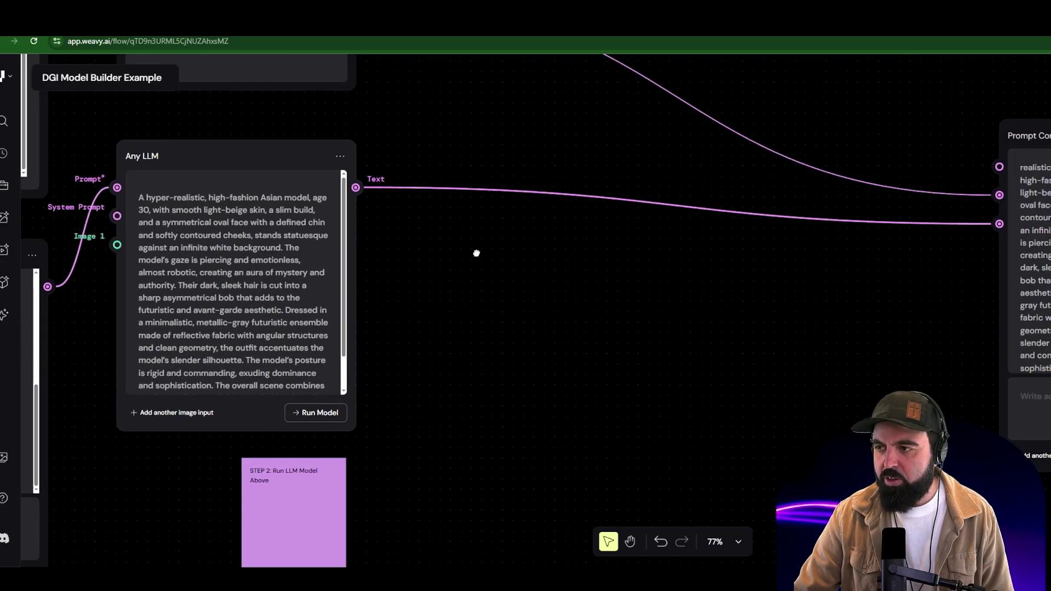
scroll(476, 253, down, 3)
drag(839, 148, 341, 123)
drag(605, 296, 386, 51)
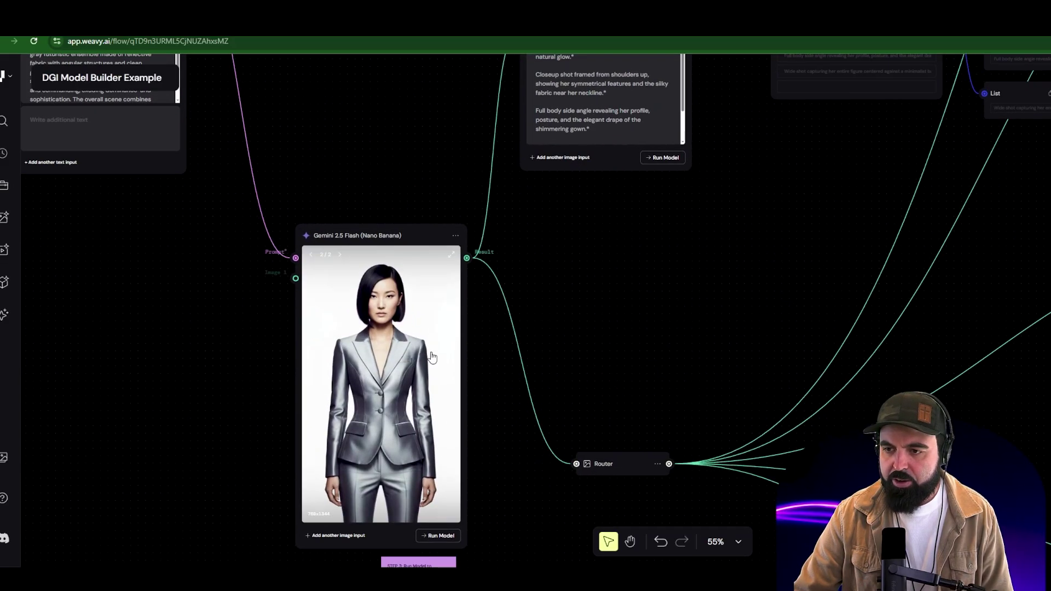
scroll(475, 450, up, 2)
scroll(412, 388, down, 3)
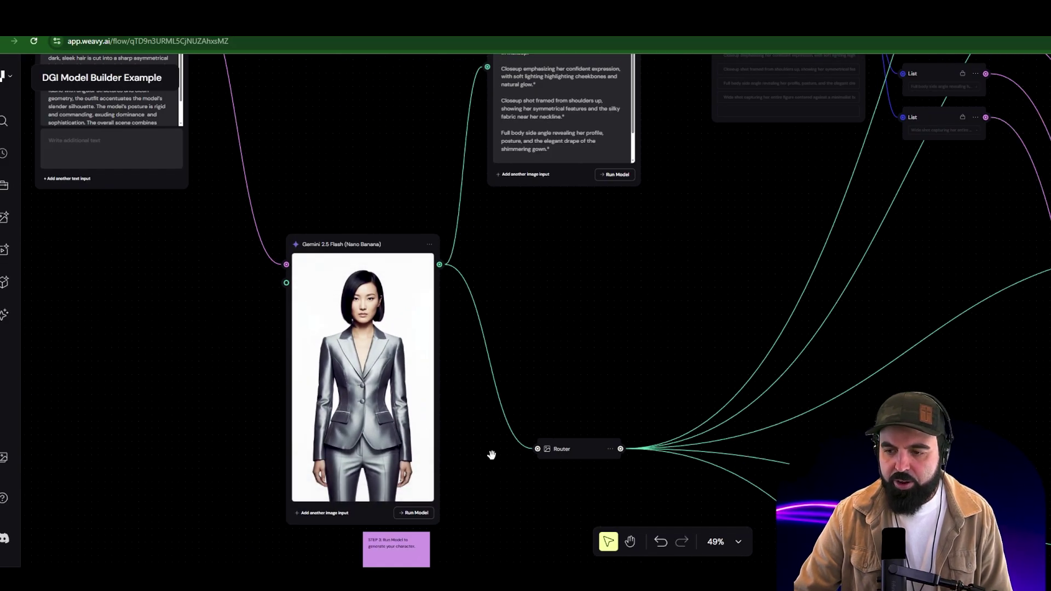
drag(488, 453, 412, 234)
scroll(413, 234, up, 10)
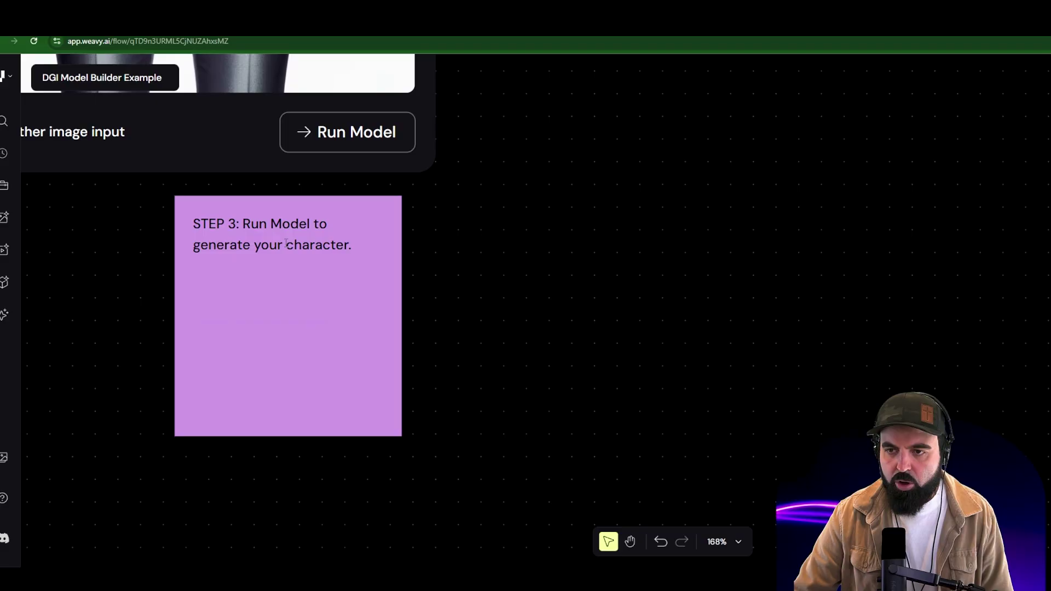
scroll(318, 272, down, 5)
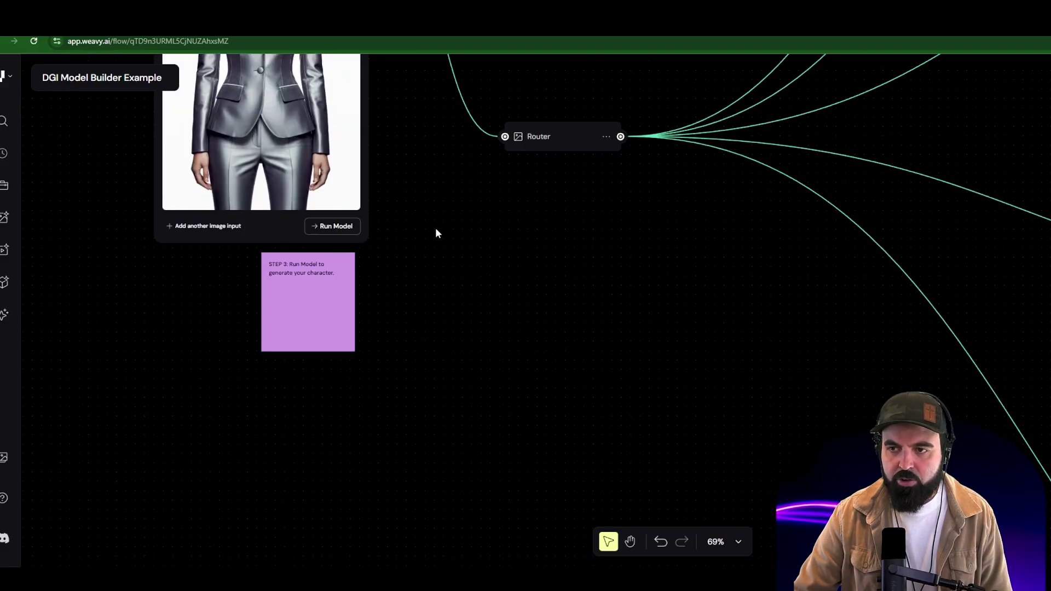
drag(434, 232, 591, 432)
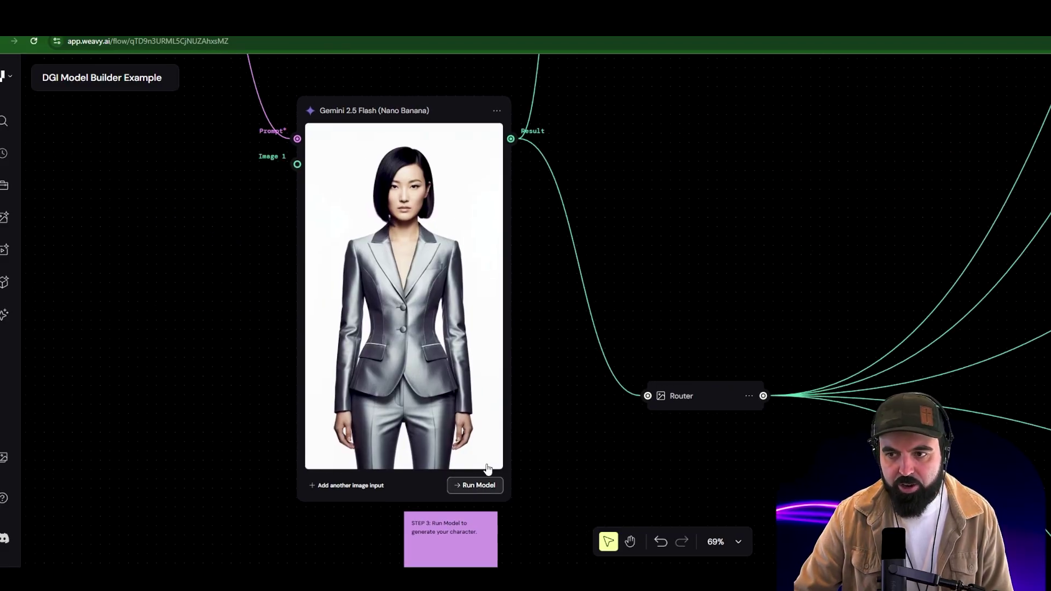
scroll(509, 381, down, 7)
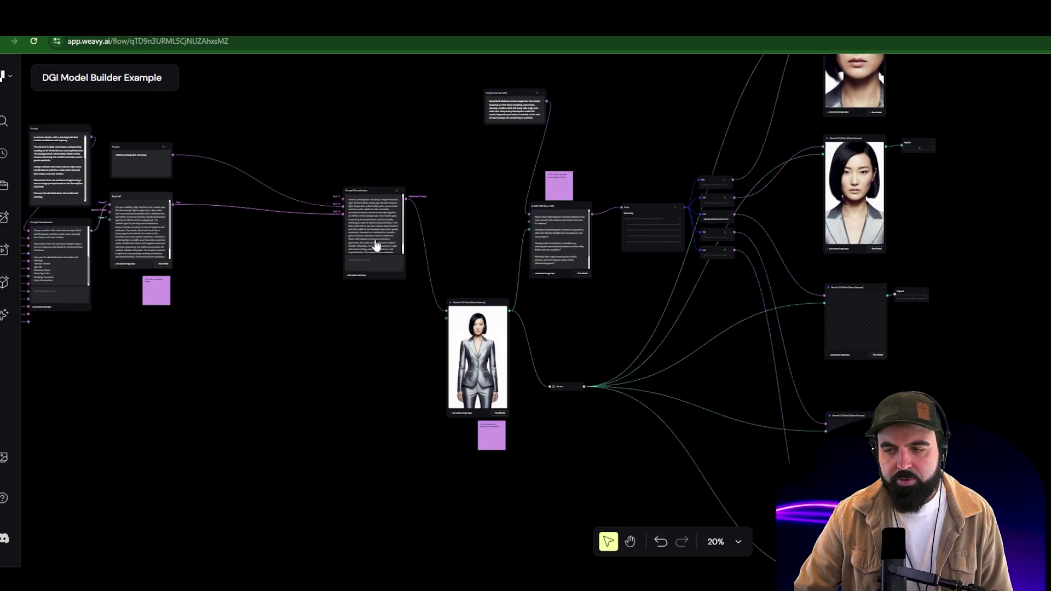
click(455, 323)
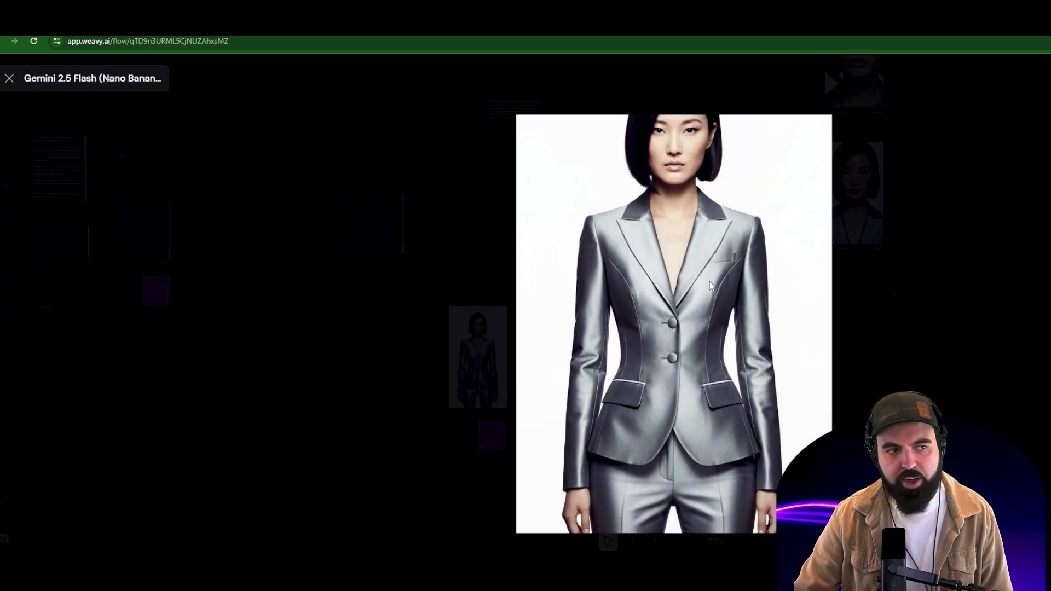
key(Escape)
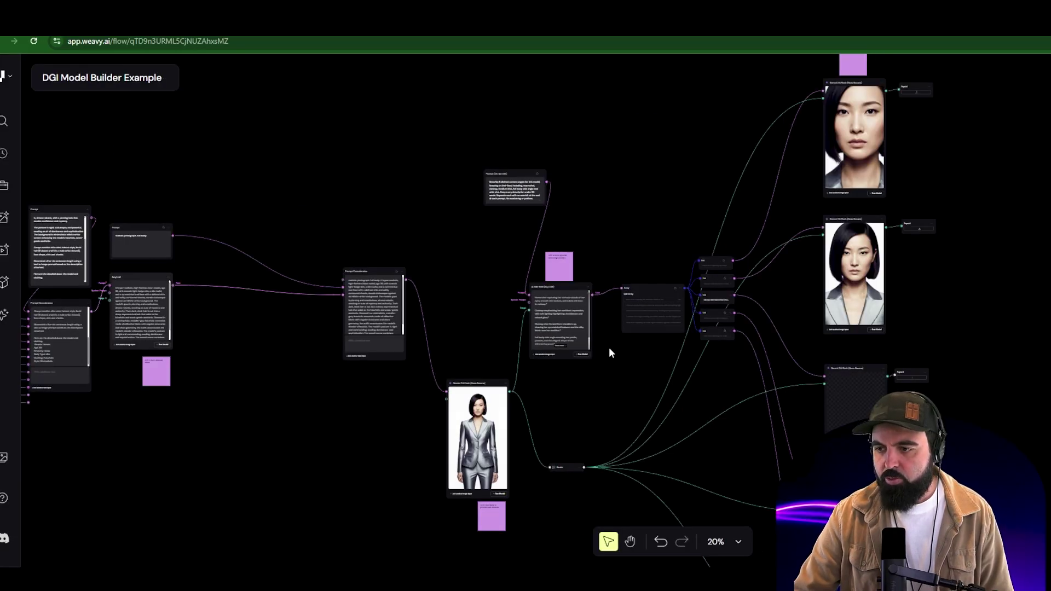
scroll(609, 349, up, 3)
scroll(582, 338, up, 2)
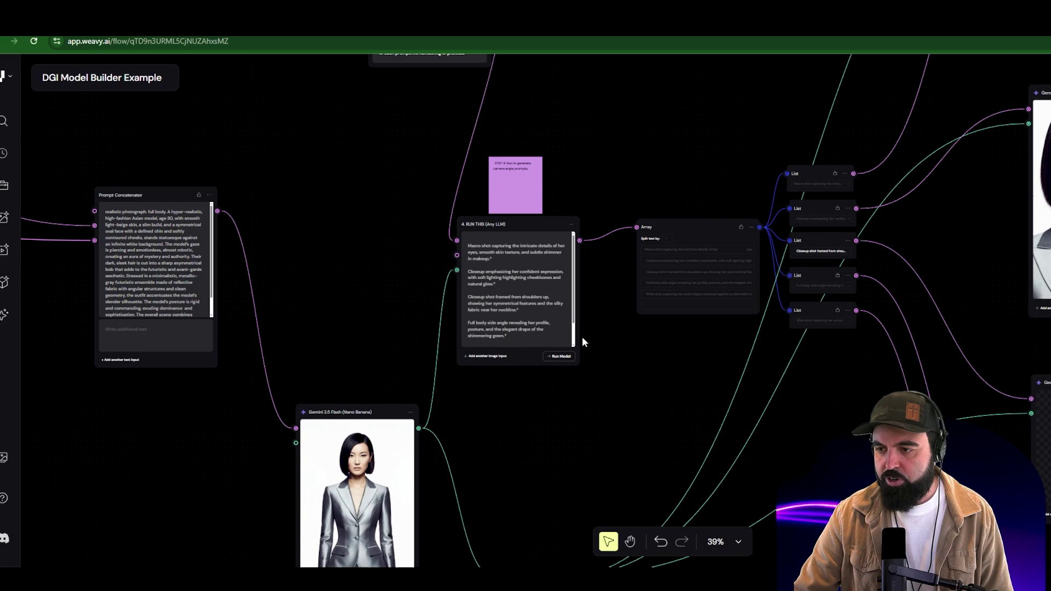
scroll(582, 338, up, 3)
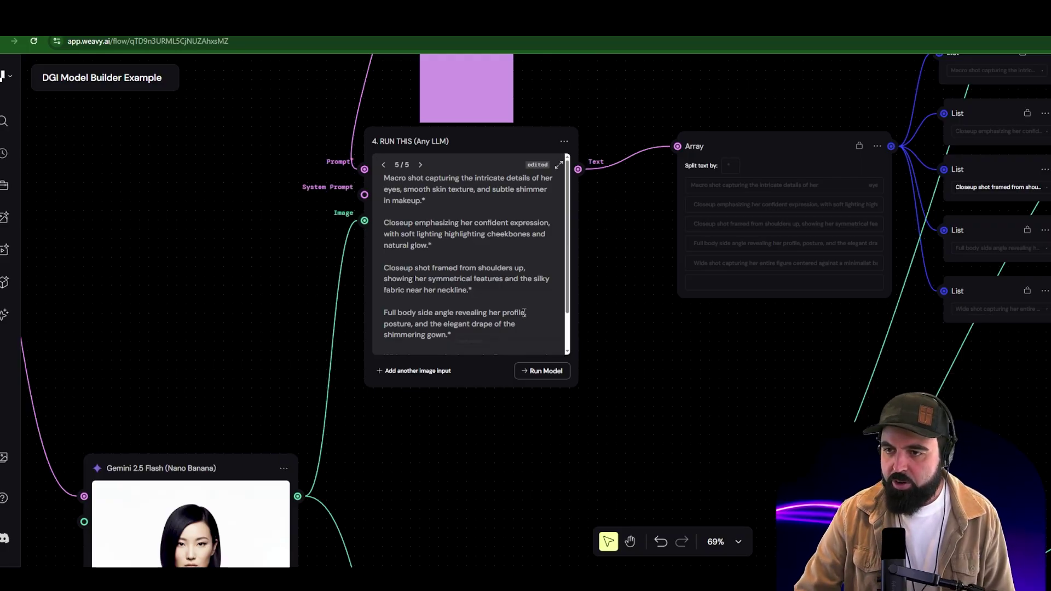
scroll(491, 218, up, 3)
scroll(491, 219, up, 3)
scroll(490, 219, up, 5)
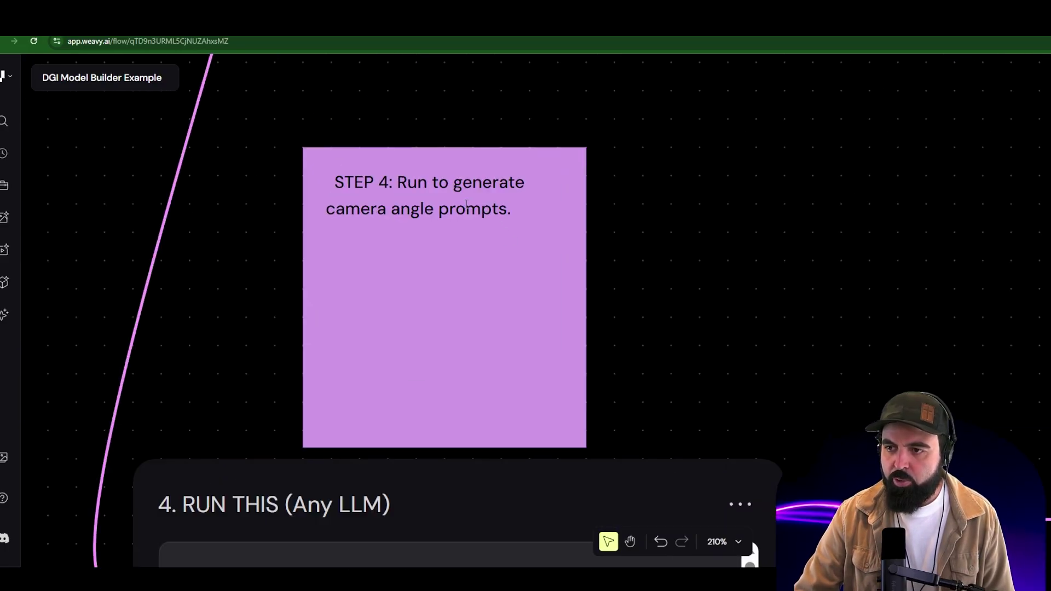
scroll(426, 438, down, 10)
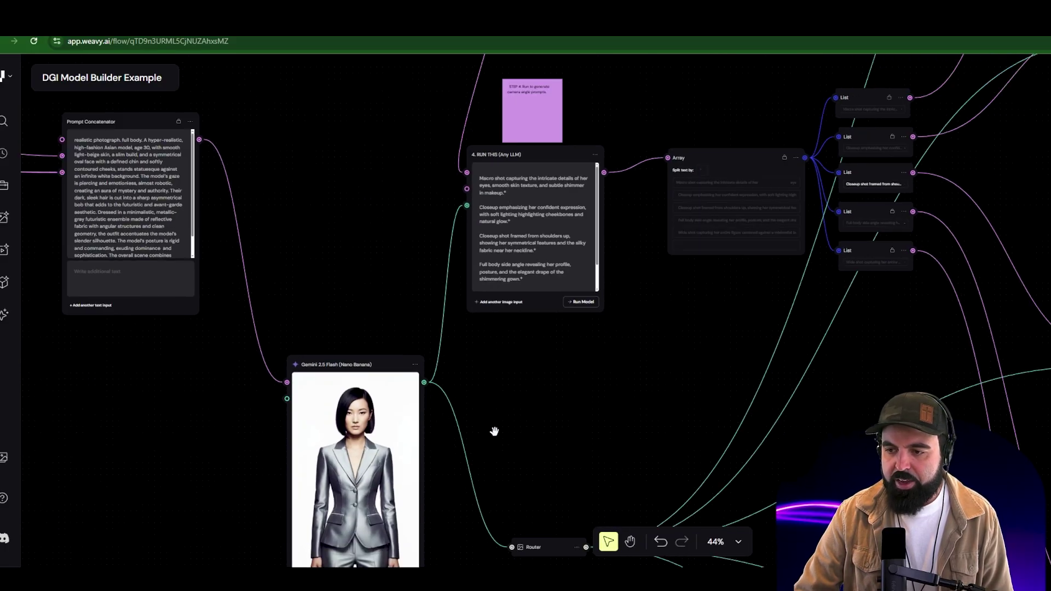
drag(494, 431, 481, 301)
double_click(376, 351)
click(882, 278)
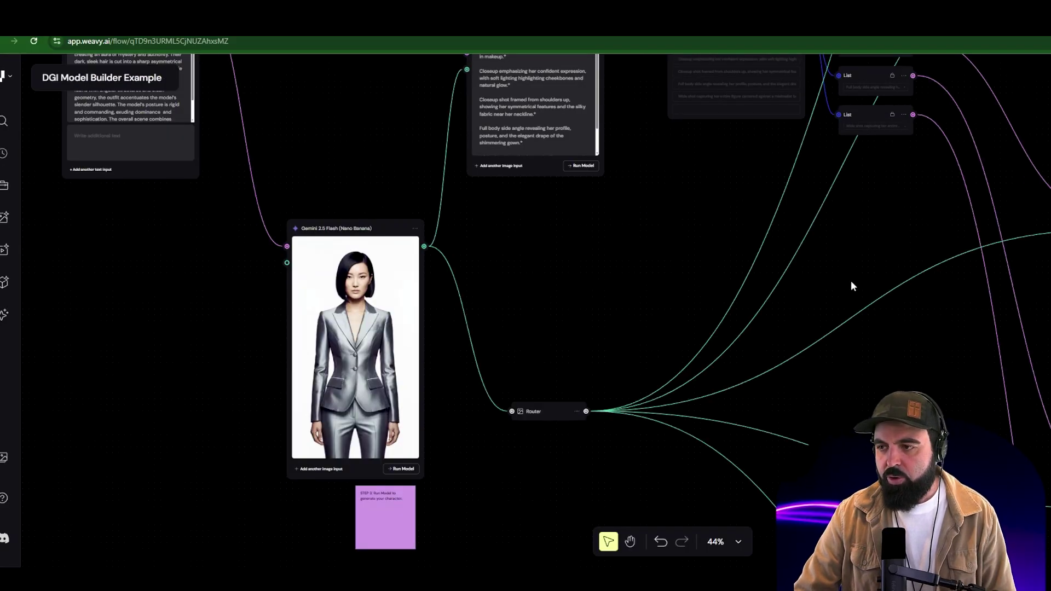
drag(879, 216, 556, 462)
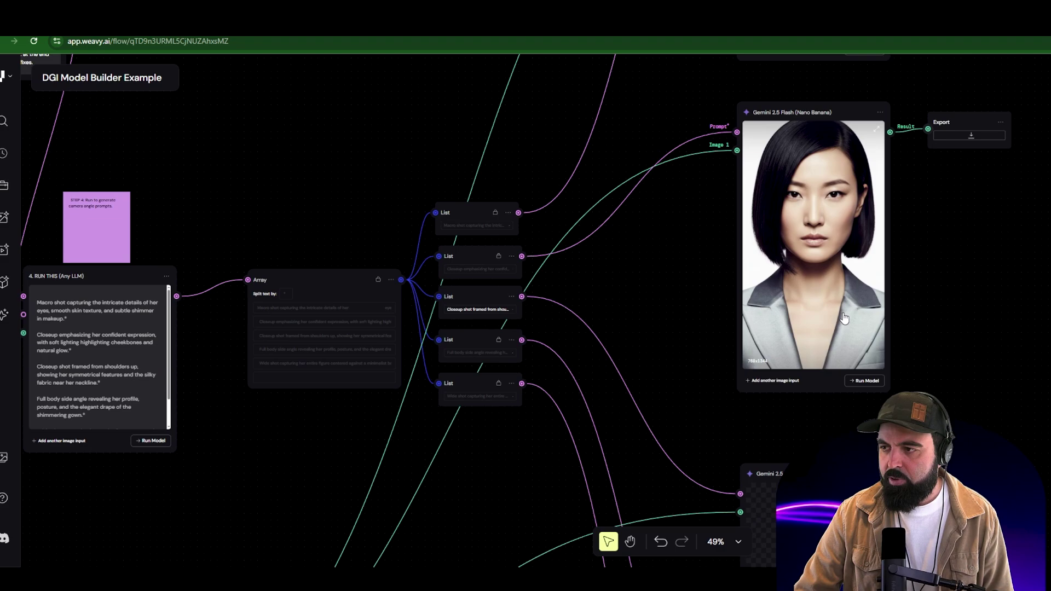
scroll(826, 309, down, 5)
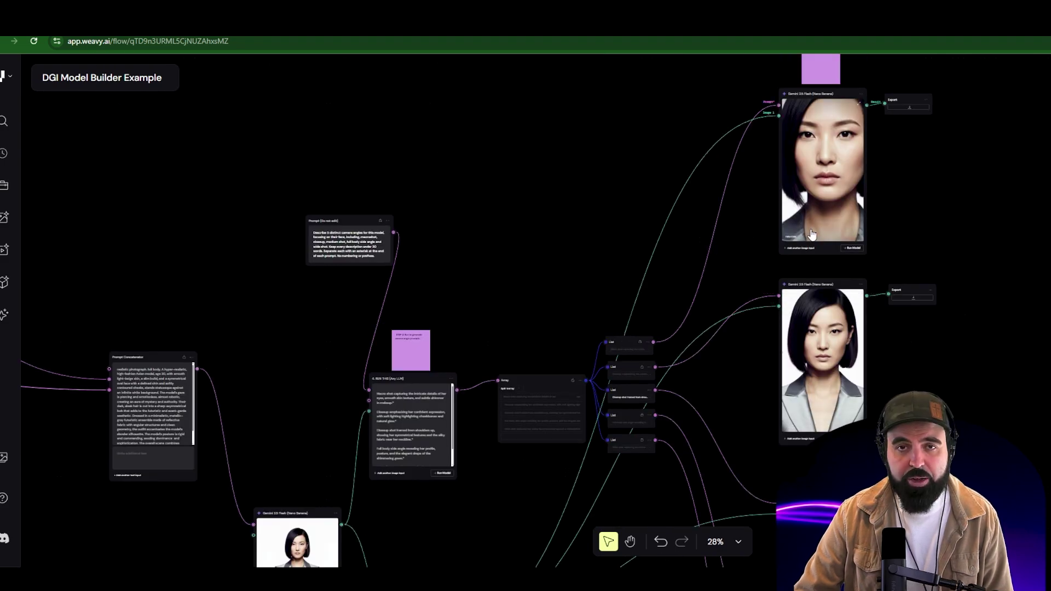
scroll(434, 484, up, 10)
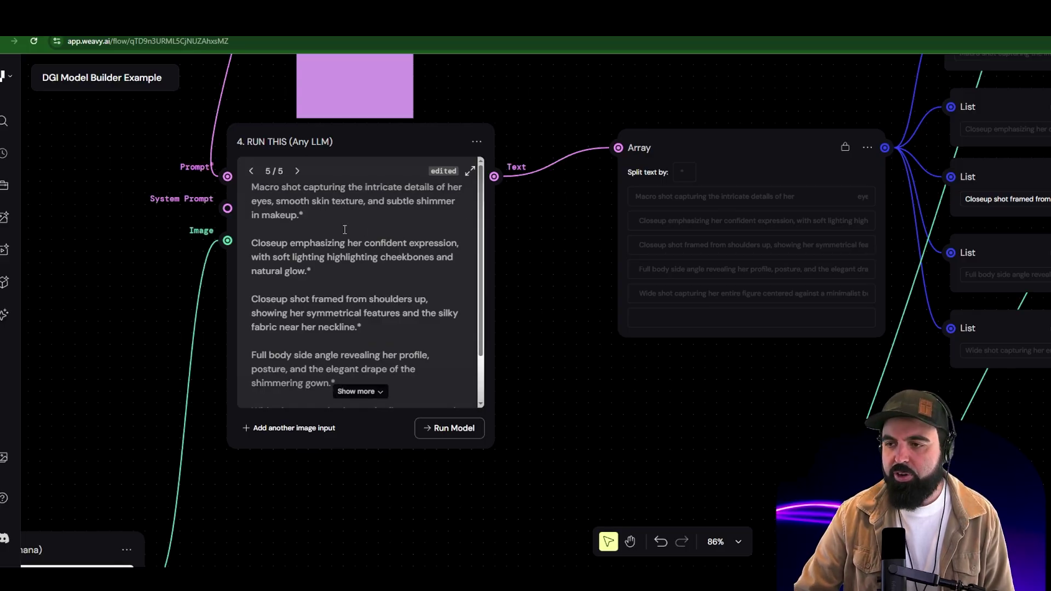
scroll(344, 228, down, 3)
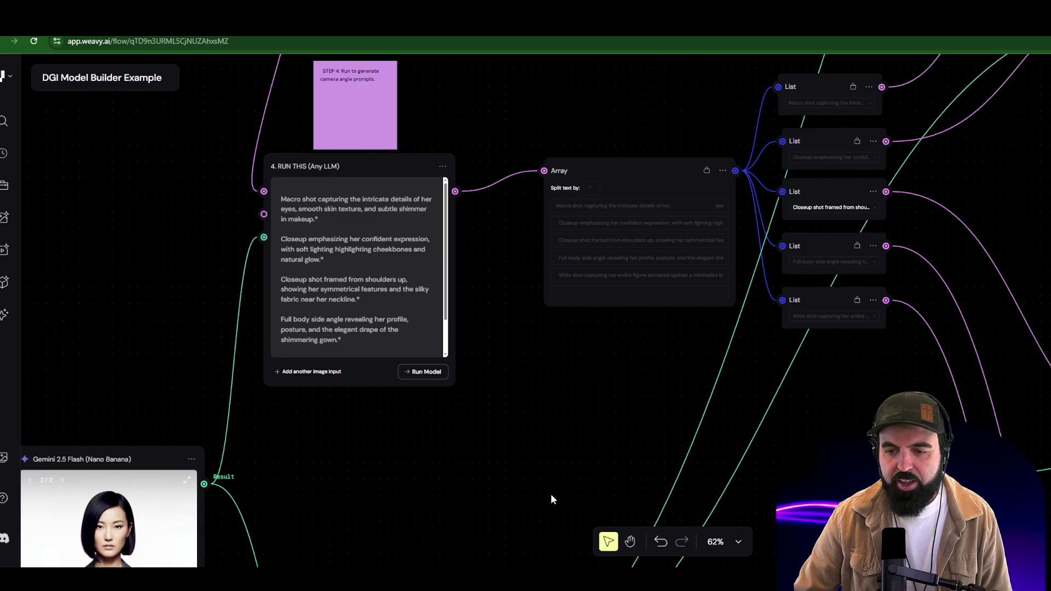
drag(666, 368, 481, 434)
scroll(479, 435, down, 3)
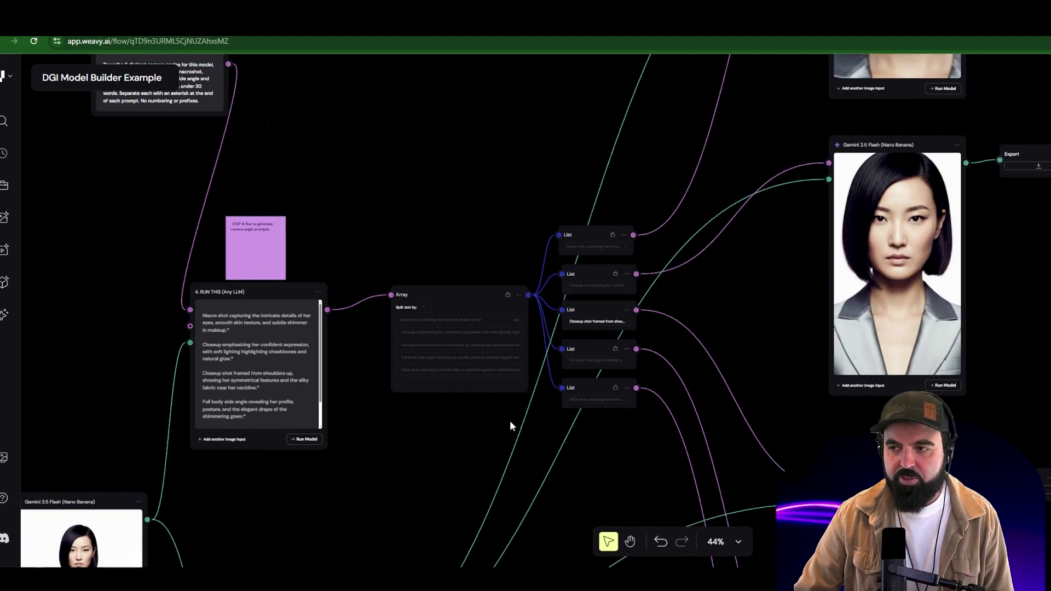
drag(747, 295, 556, 352)
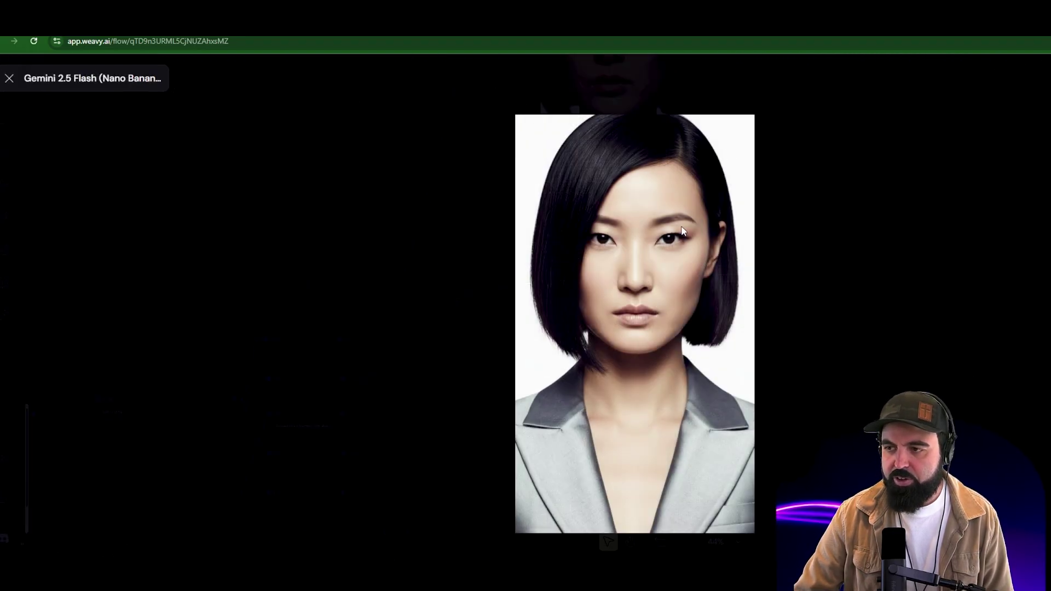
key(Escape)
scroll(704, 265, up, 6)
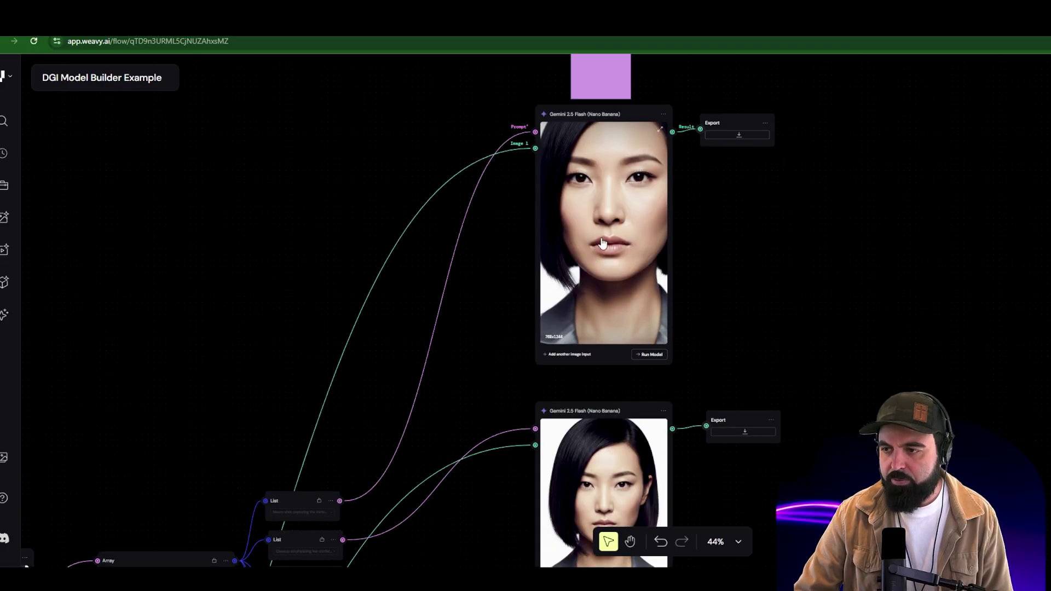
scroll(641, 299, down, 8)
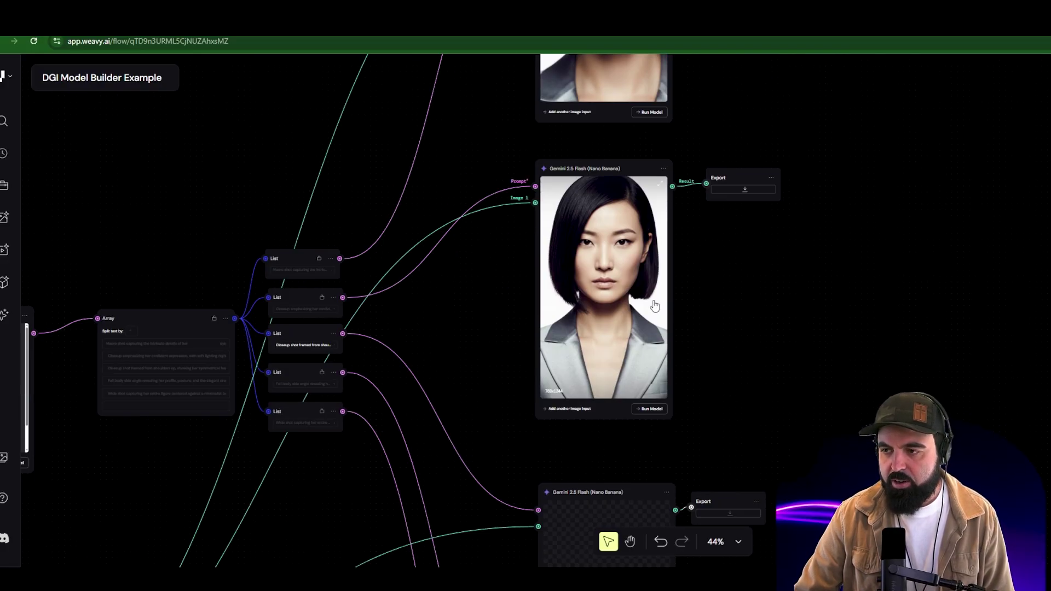
scroll(629, 350, down, 5)
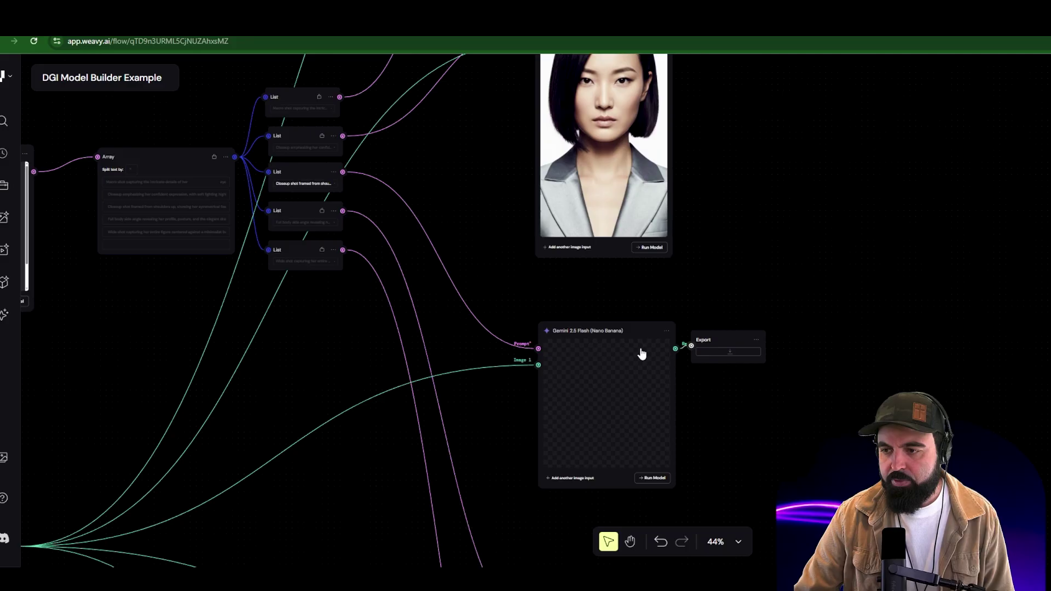
scroll(649, 377, down, 5)
scroll(667, 375, down, 5)
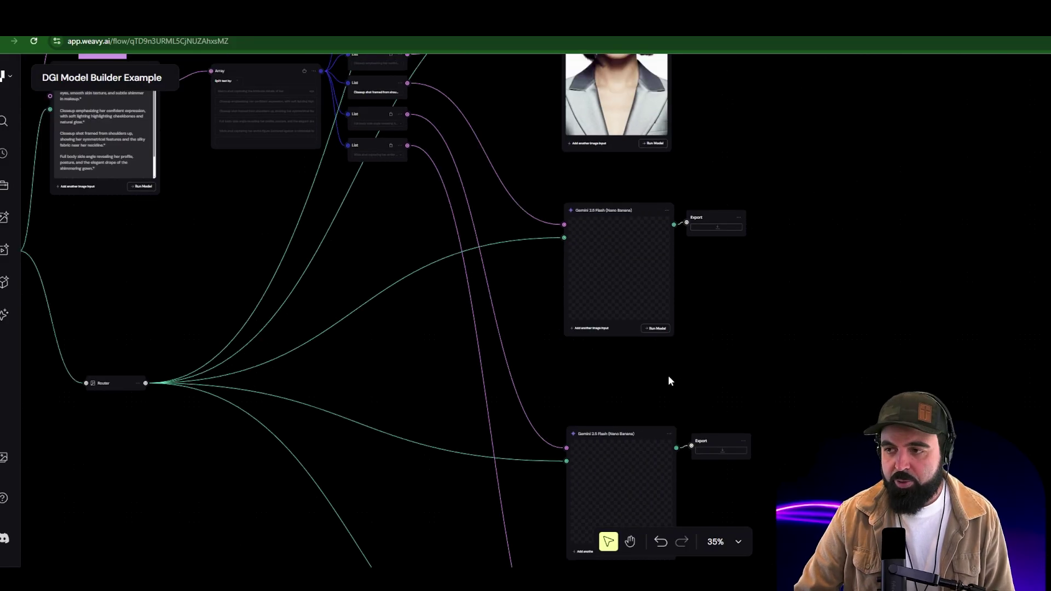
scroll(668, 361, up, 5)
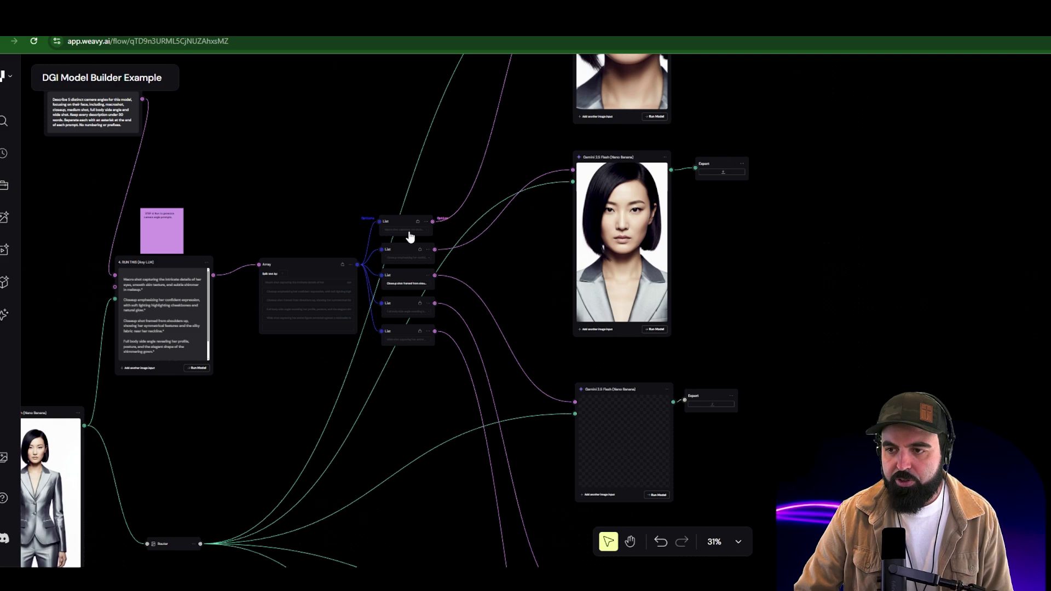
scroll(618, 382, down, 3)
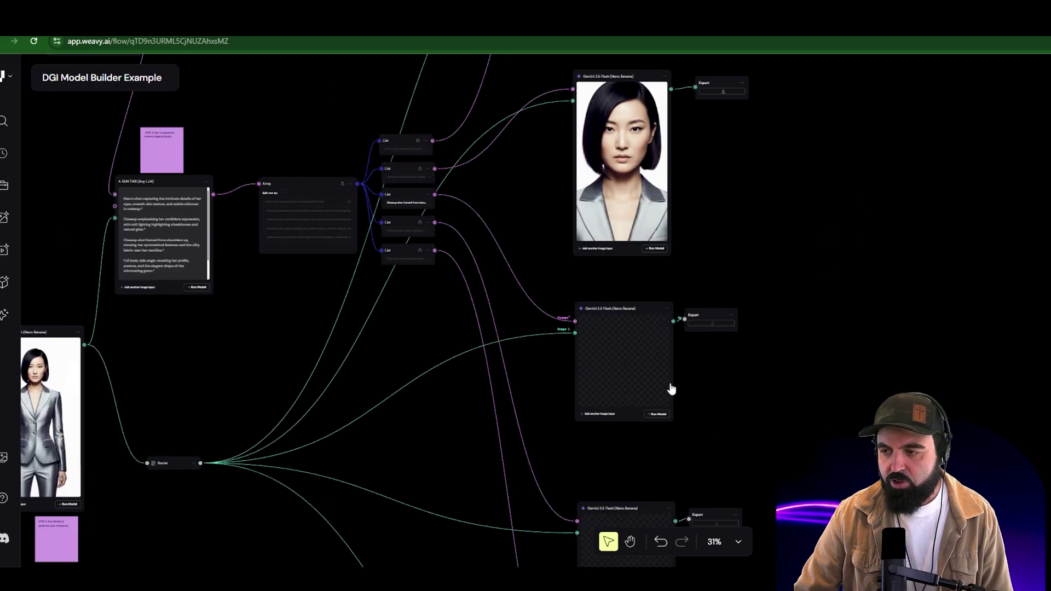
scroll(646, 367, up, 2)
scroll(674, 347, down, 5)
scroll(675, 348, up, 1)
scroll(604, 204, up, 10)
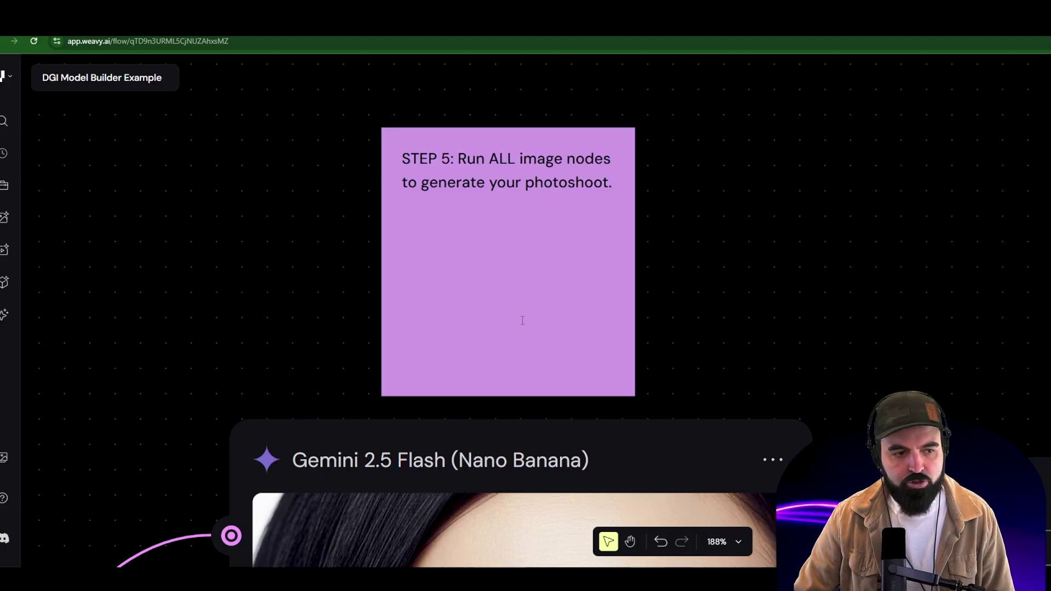
scroll(543, 324, down, 10)
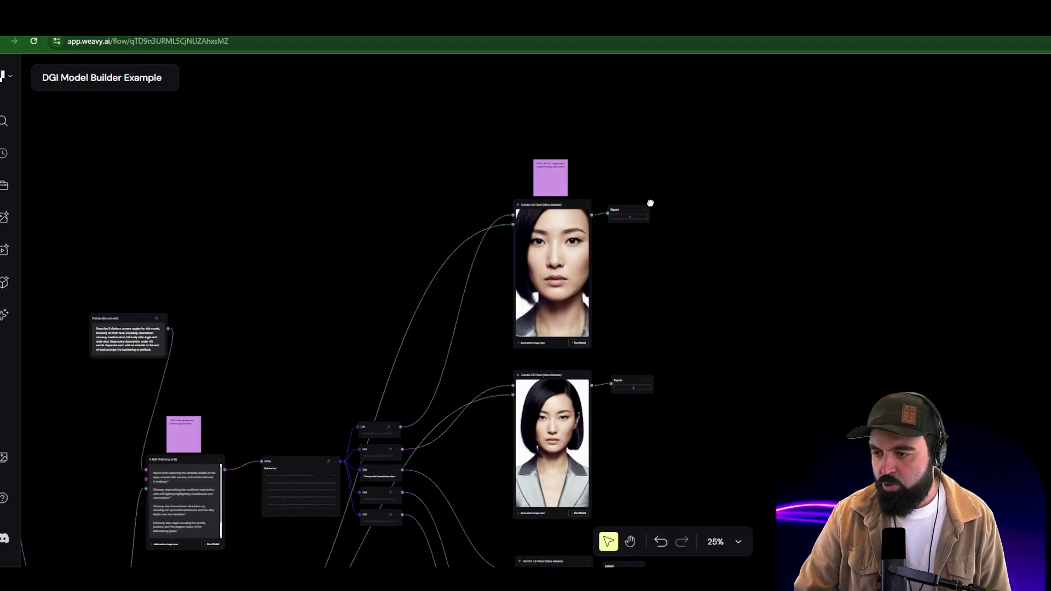
scroll(667, 418, down, 3)
scroll(639, 242, up, 5)
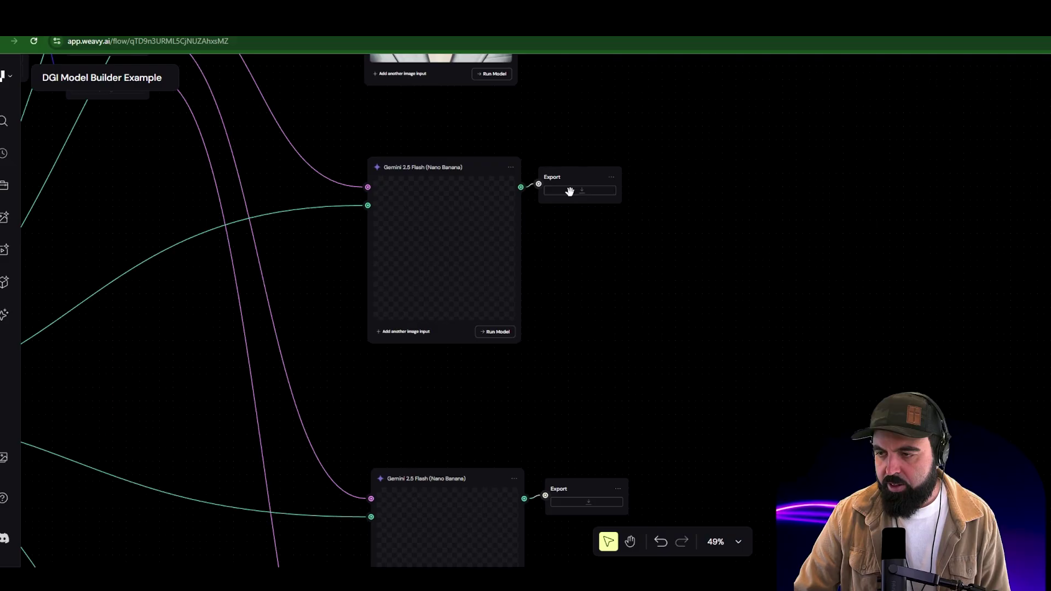
click(494, 334)
scroll(552, 362, up, 2)
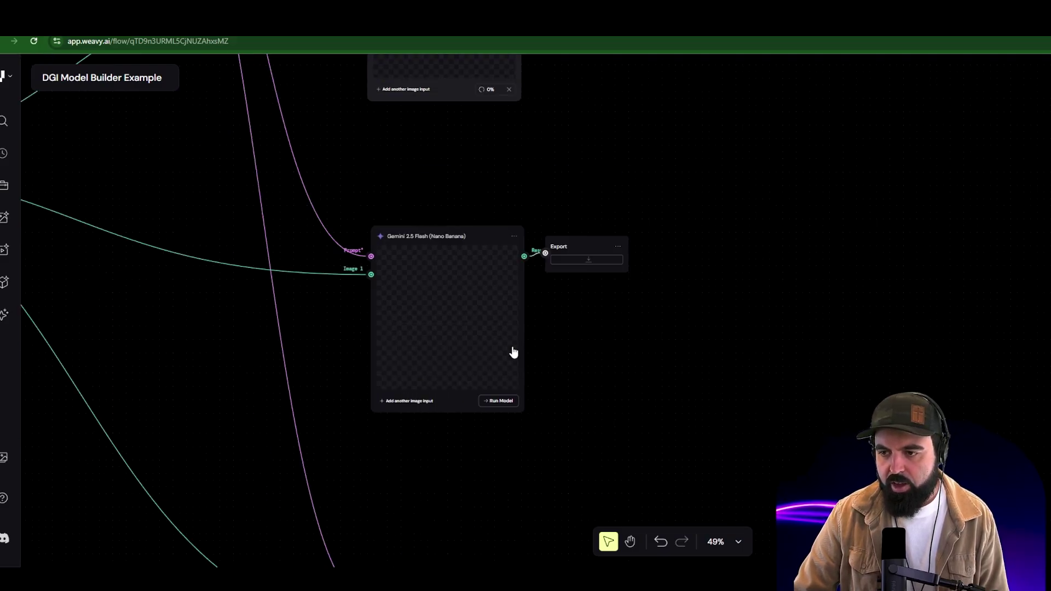
scroll(512, 352, down, 2)
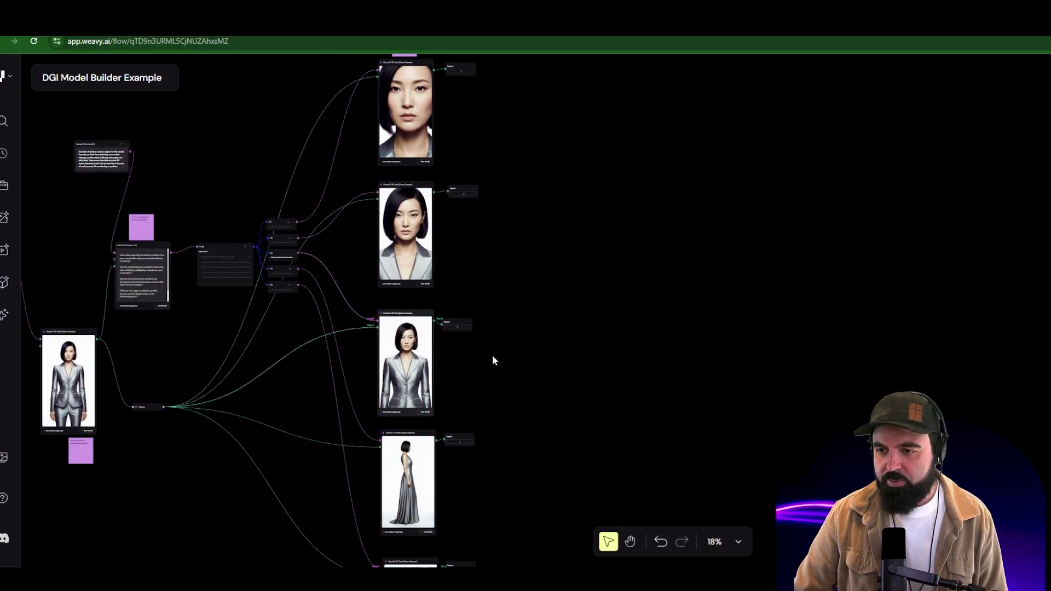
scroll(460, 388, up, 5)
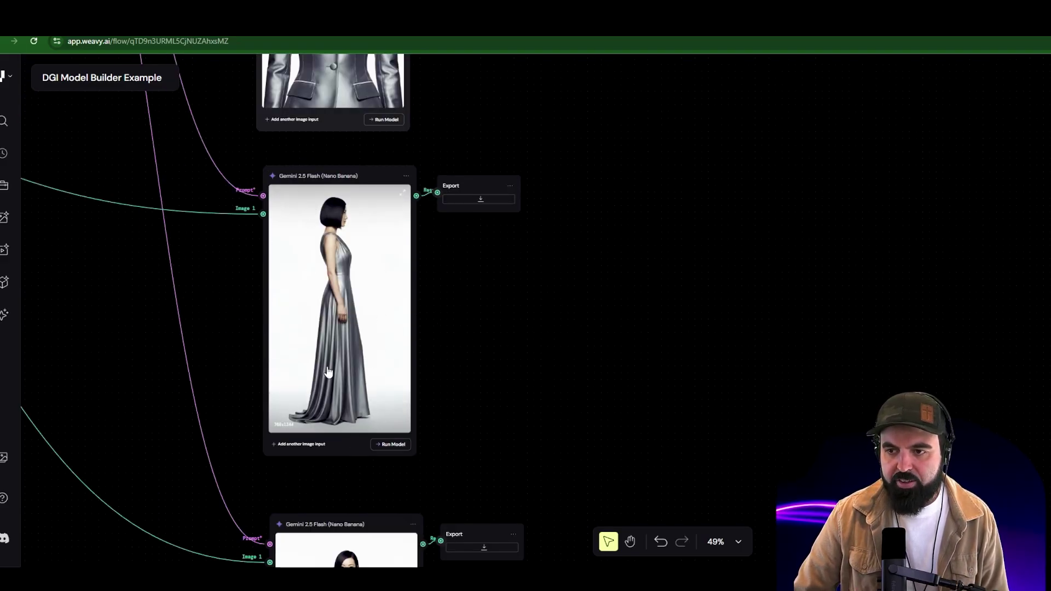
scroll(407, 350, down, 5)
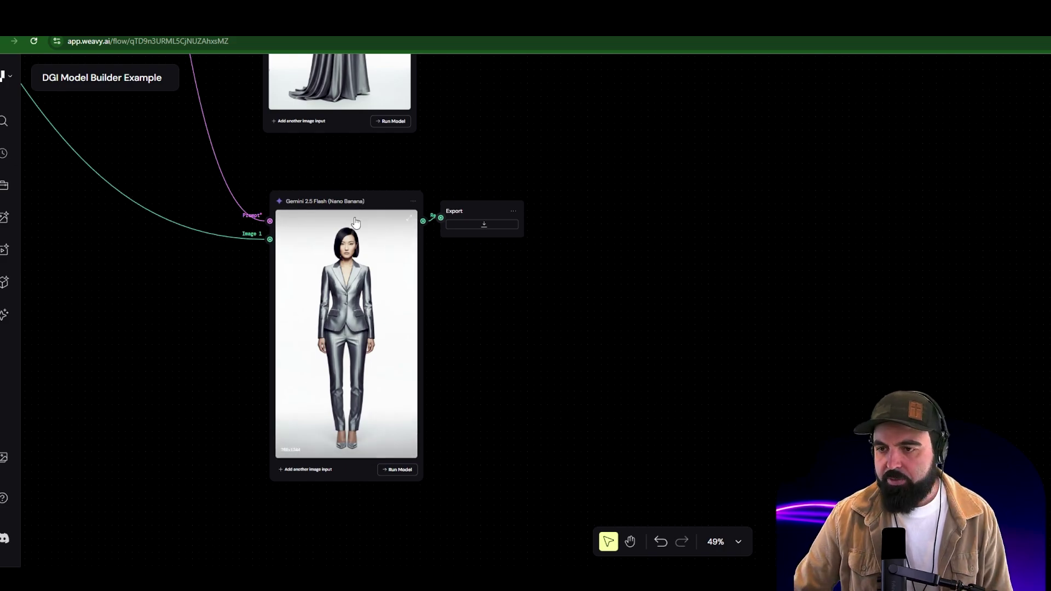
scroll(355, 221, down, 5)
scroll(485, 354, up, 5)
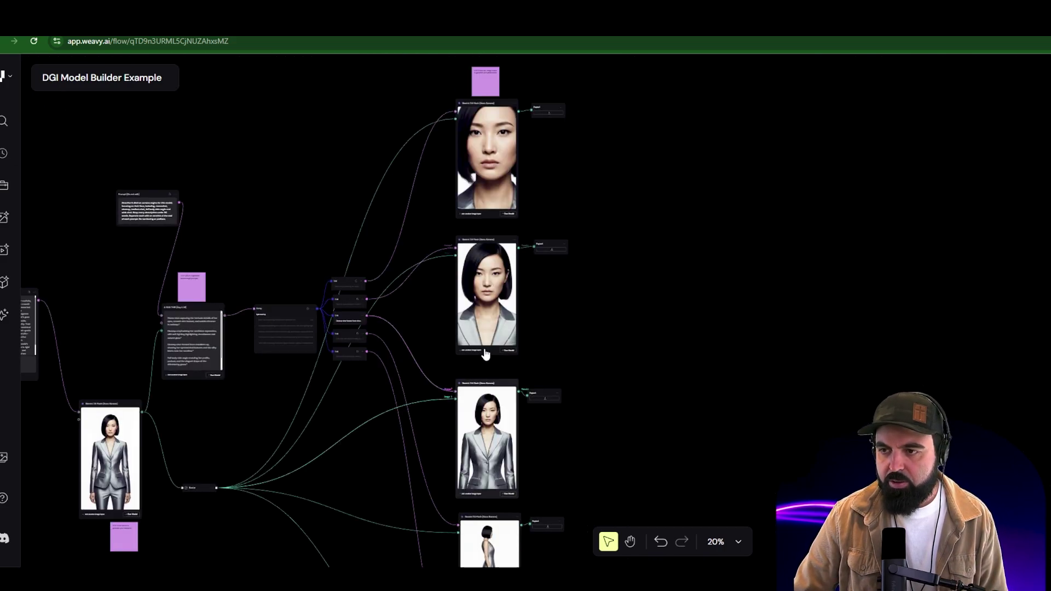
scroll(354, 361, up, 3)
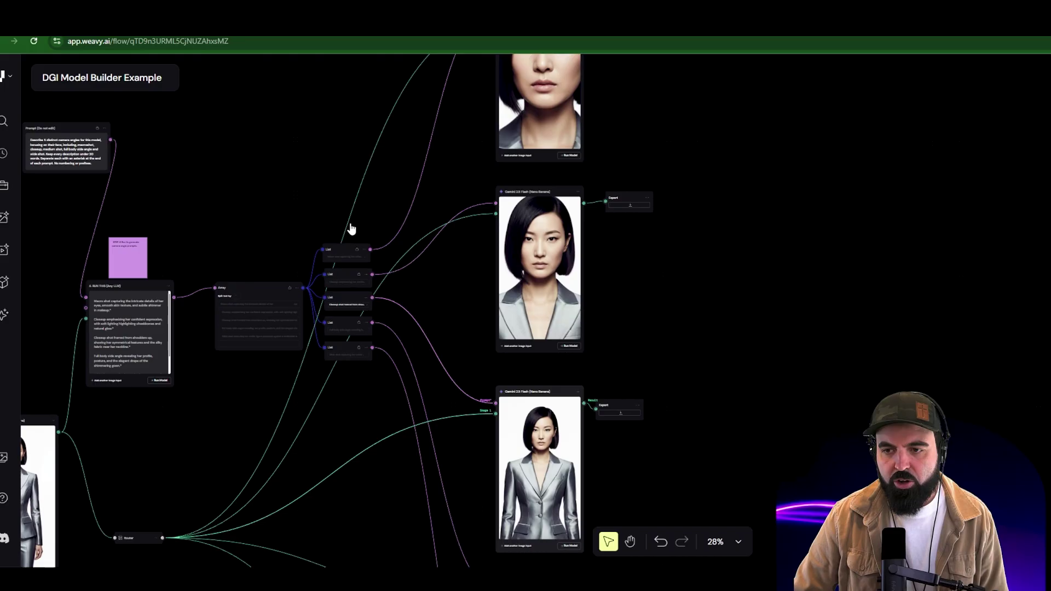
scroll(383, 372, down, 4)
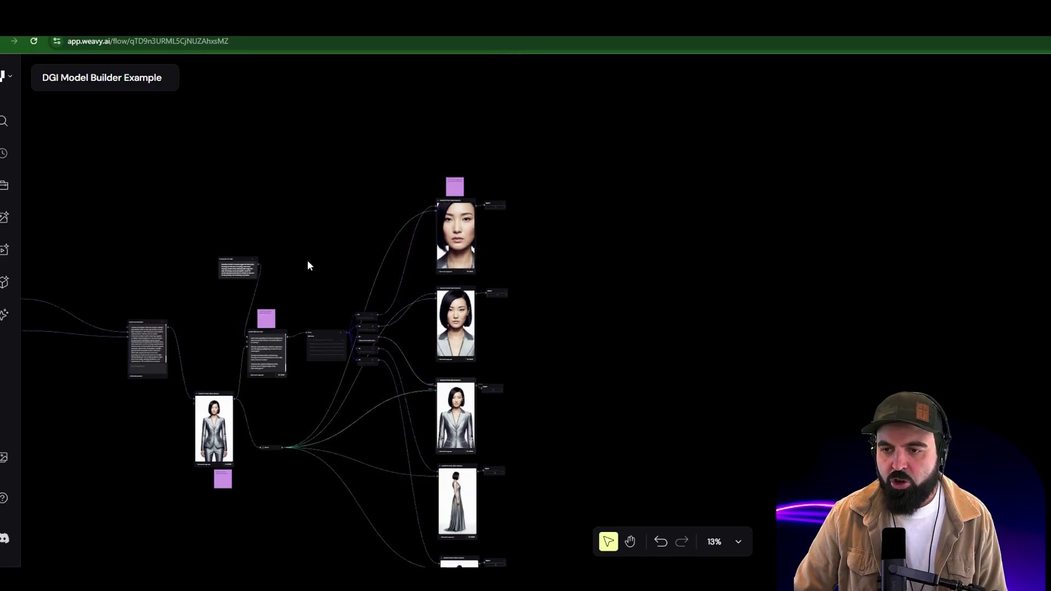
scroll(307, 266, left, 10)
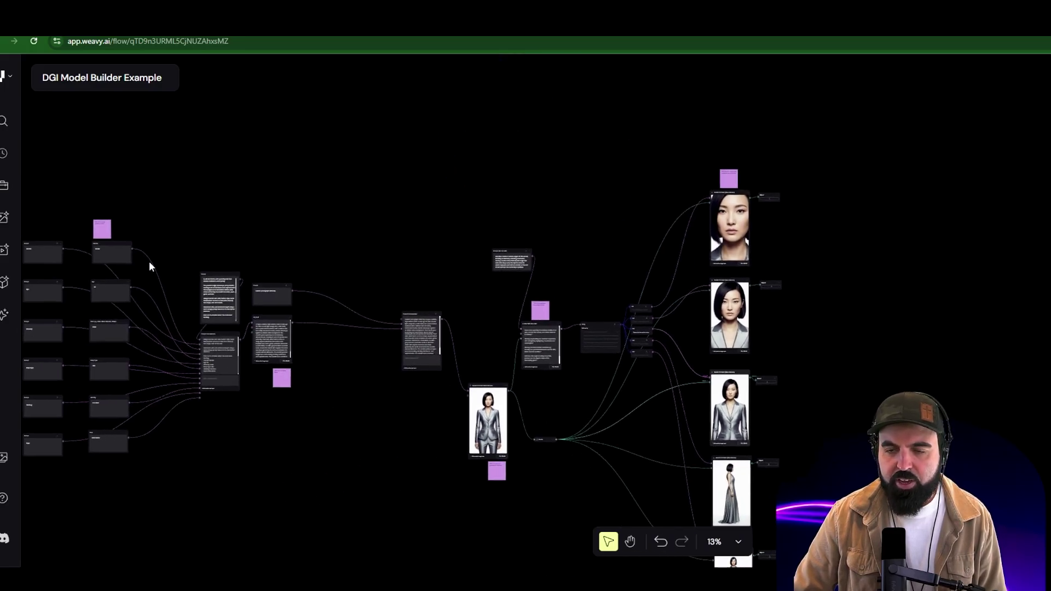
scroll(711, 273, right, 10)
scroll(461, 157, up, 2)
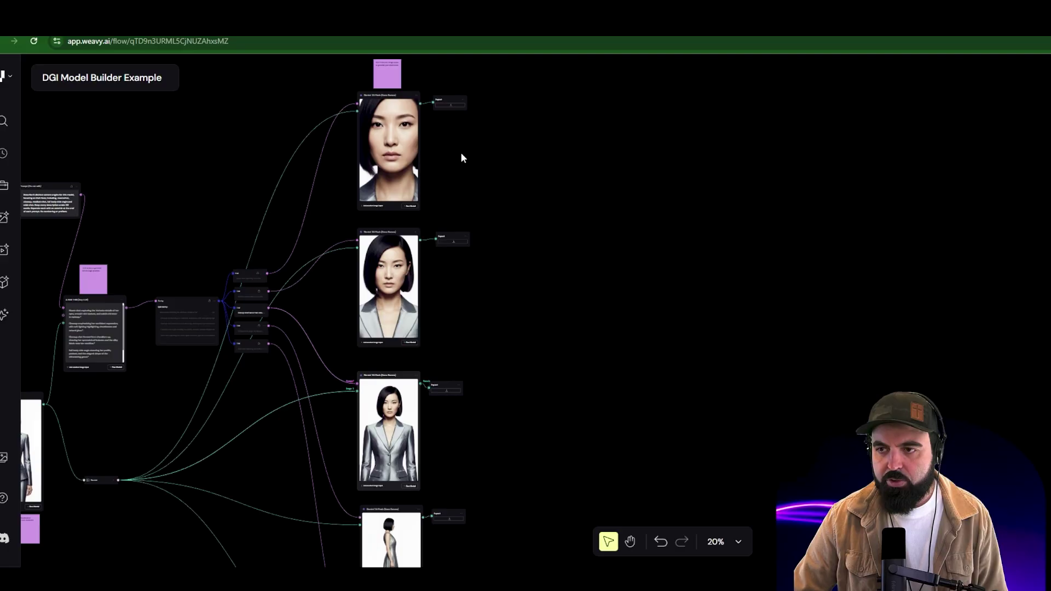
scroll(433, 173, up, 1)
Download the five portraits: close-up face, bob headshot, silver jacket, side-view gown and full-length suit.
scroll(406, 214, up, 5)
scroll(438, 376, up, 6)
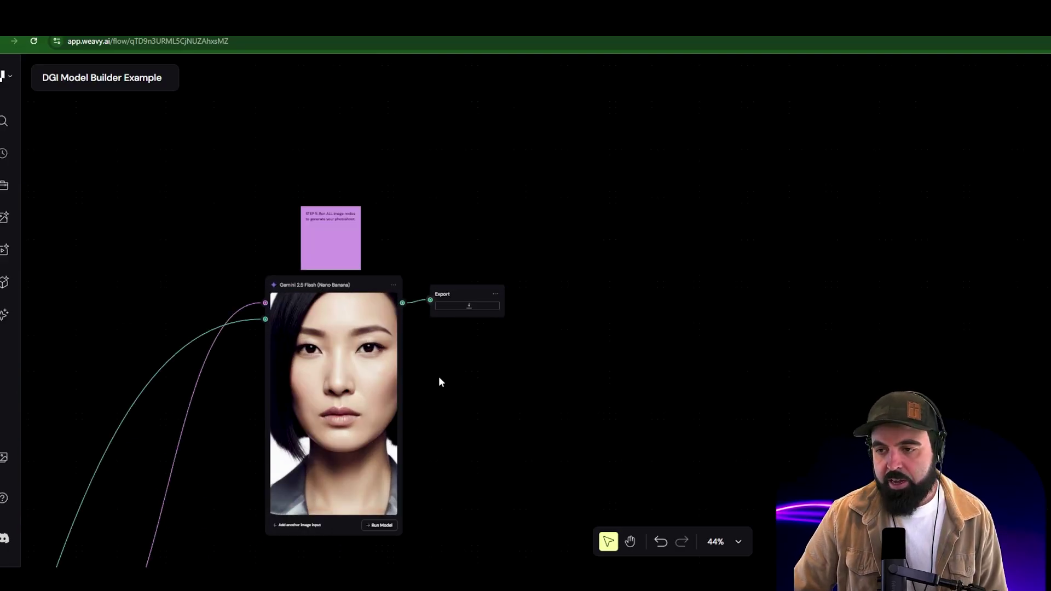
click(486, 267)
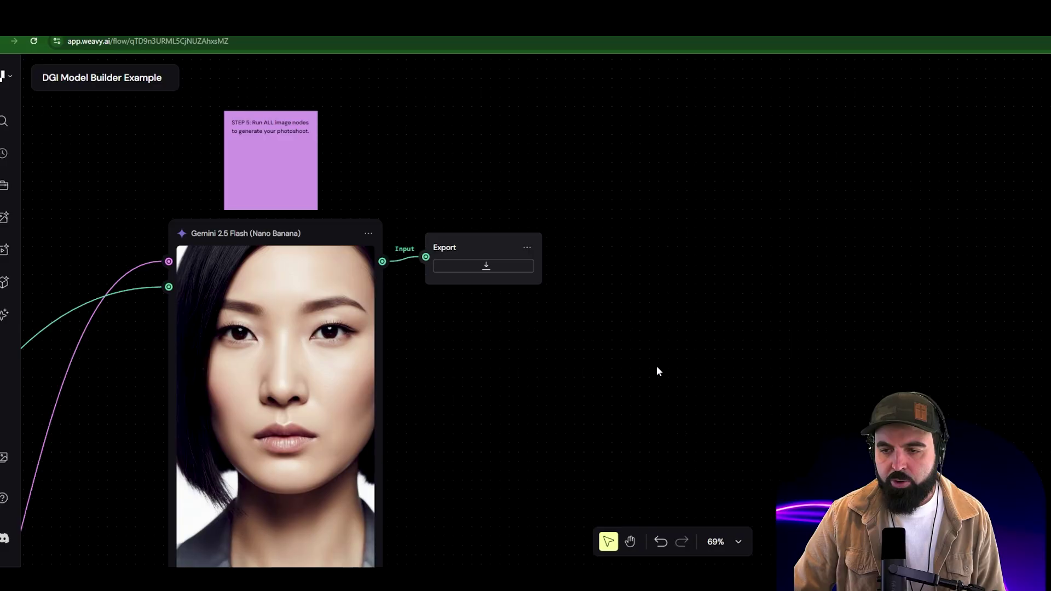
scroll(528, 332, down, 10)
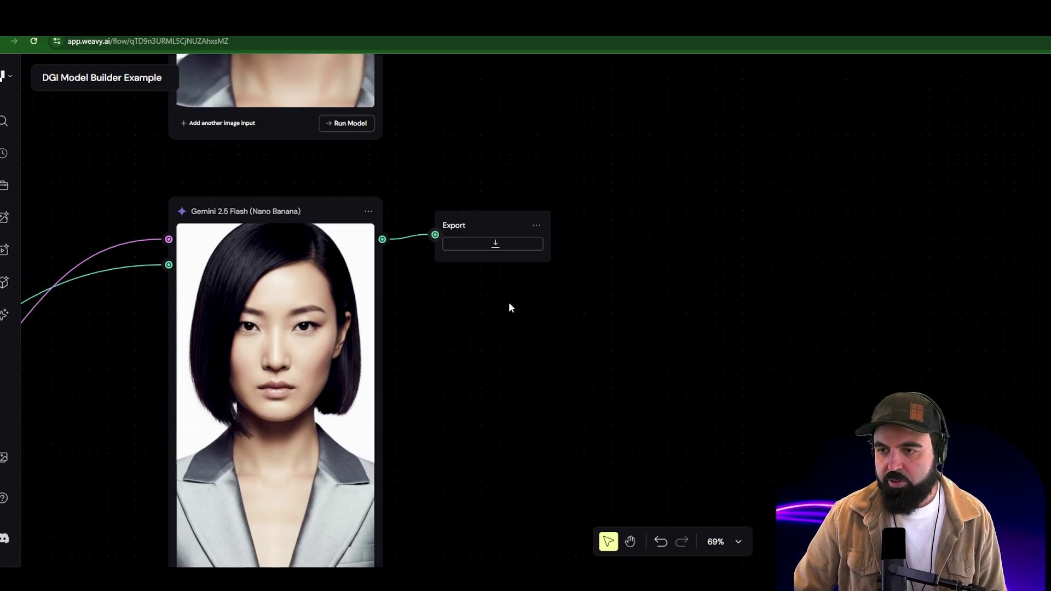
click(508, 247)
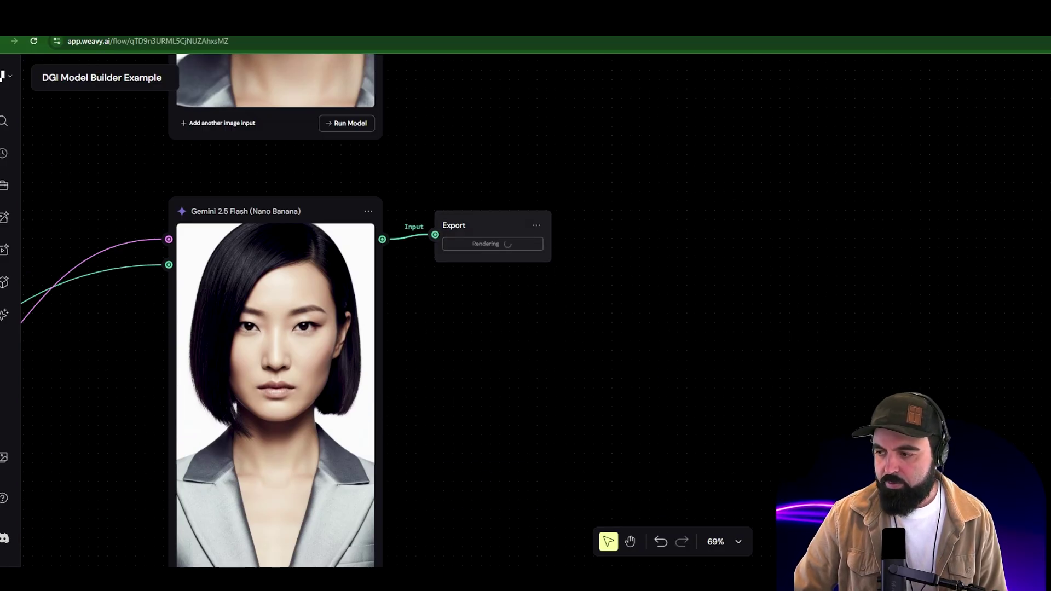
scroll(415, 294, down, 10)
click(486, 265)
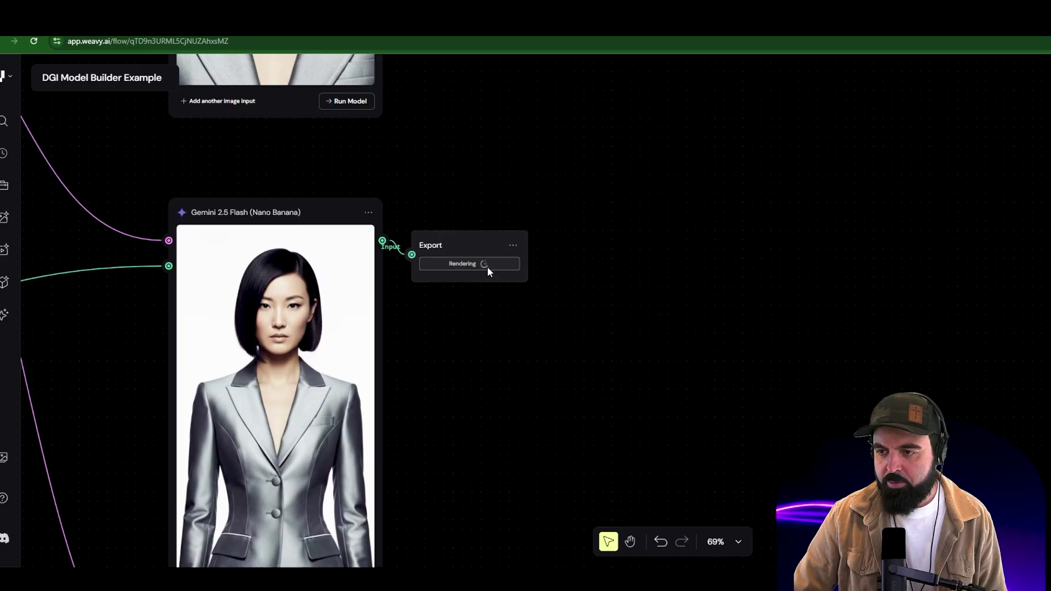
scroll(547, 320, down, 10)
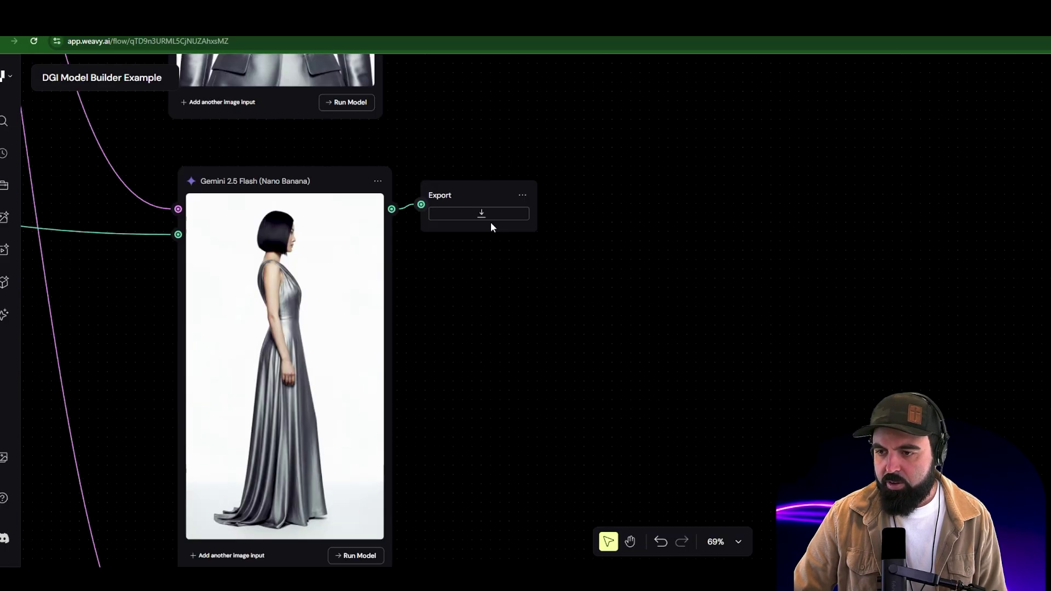
click(494, 217)
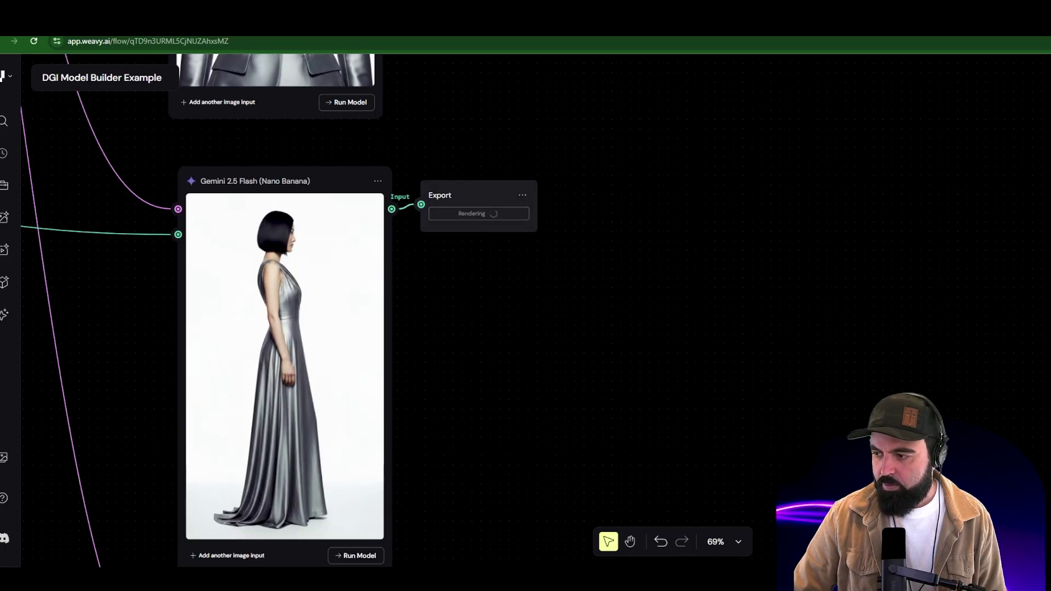
scroll(473, 329, down, 8)
click(480, 300)
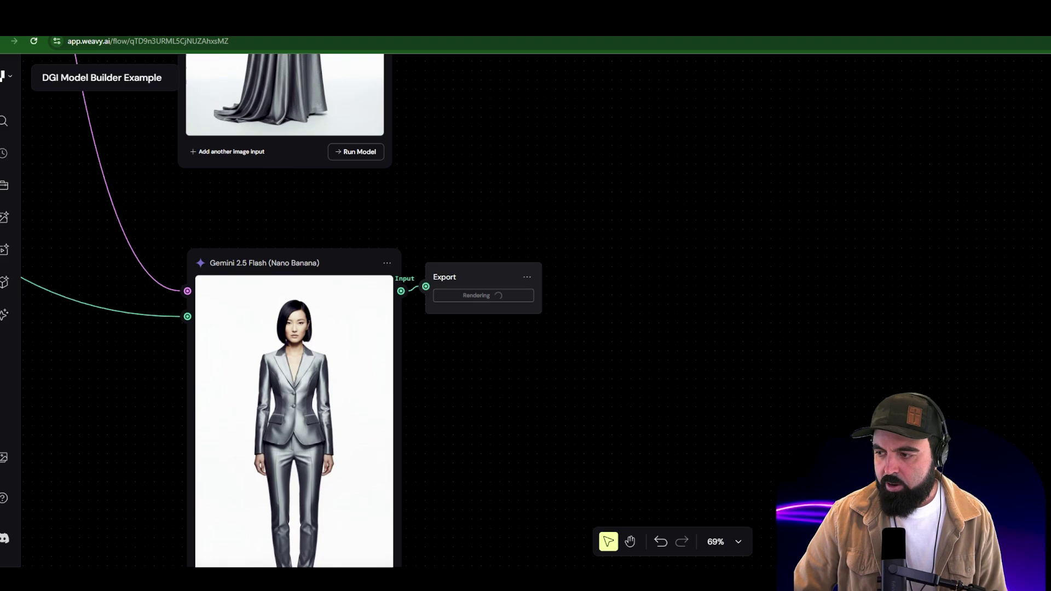
scroll(606, 326, down, 5)
scroll(606, 323, down, 10)
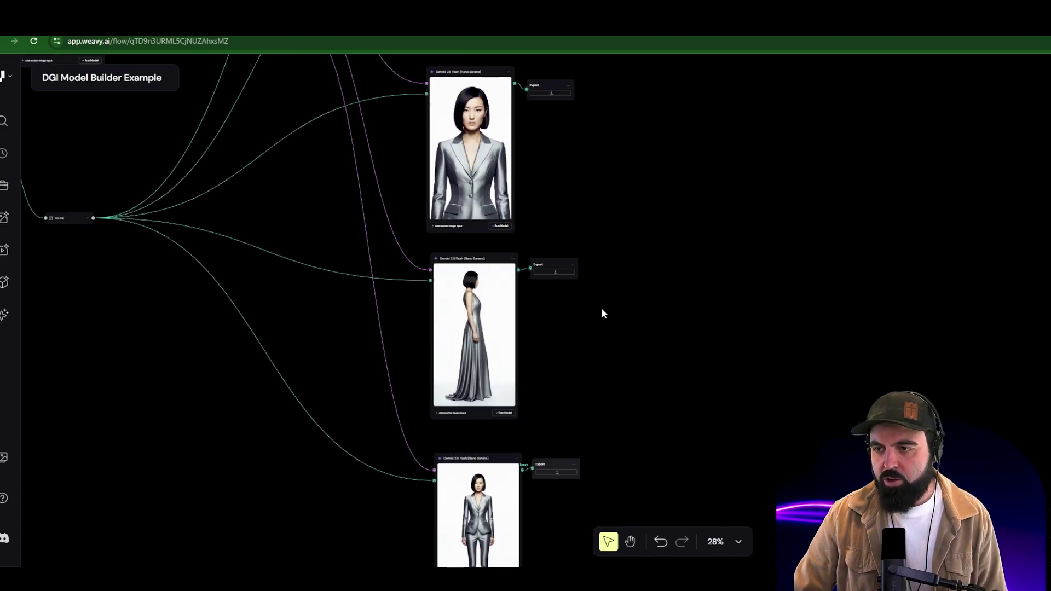
scroll(601, 313, down, 2)
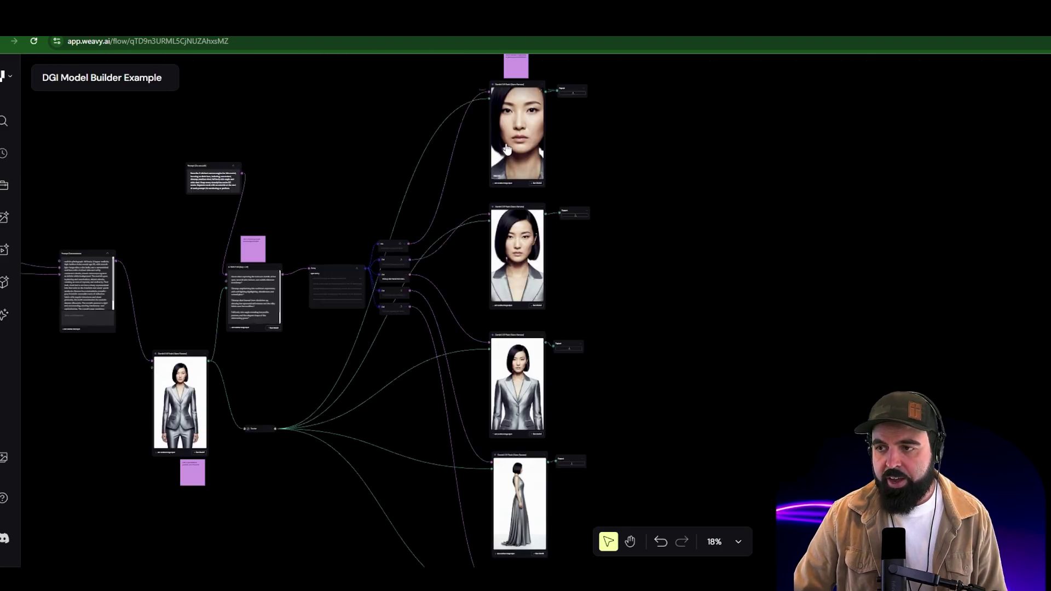
scroll(538, 238, down, 4)
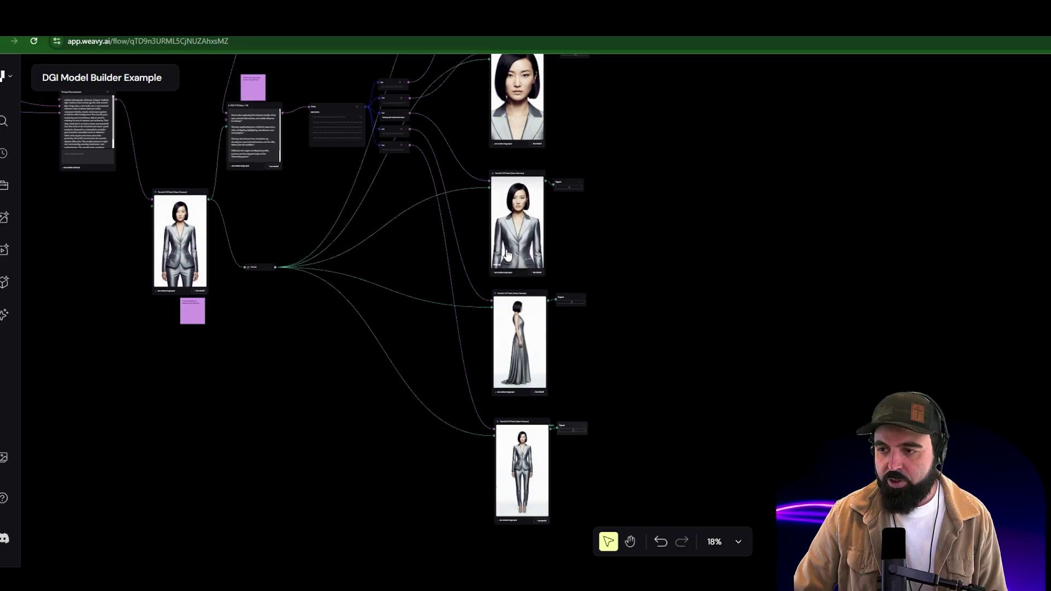
scroll(542, 448, up, 6)
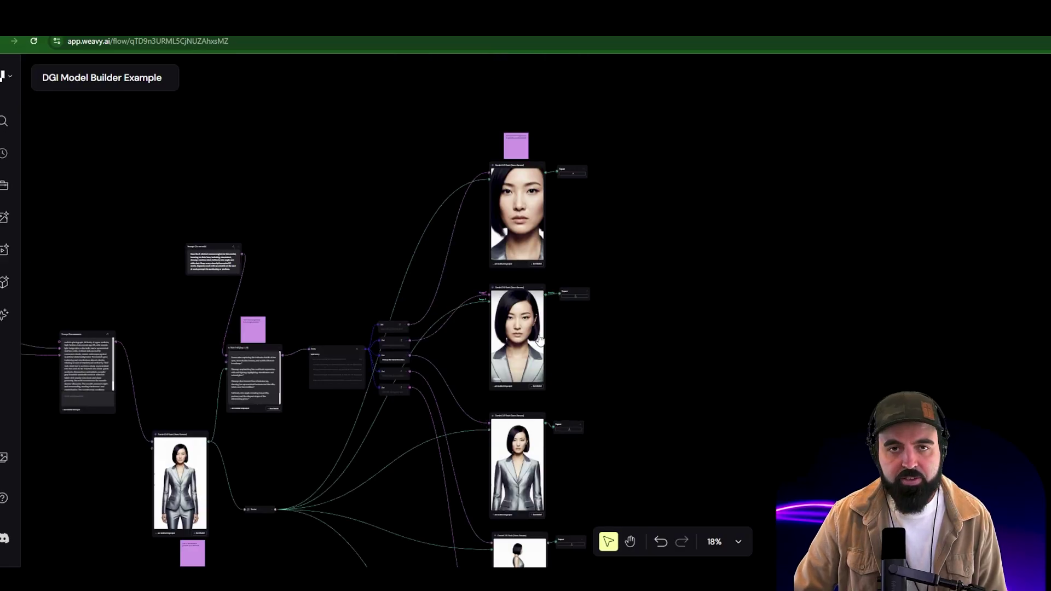
scroll(512, 233, up, 2)
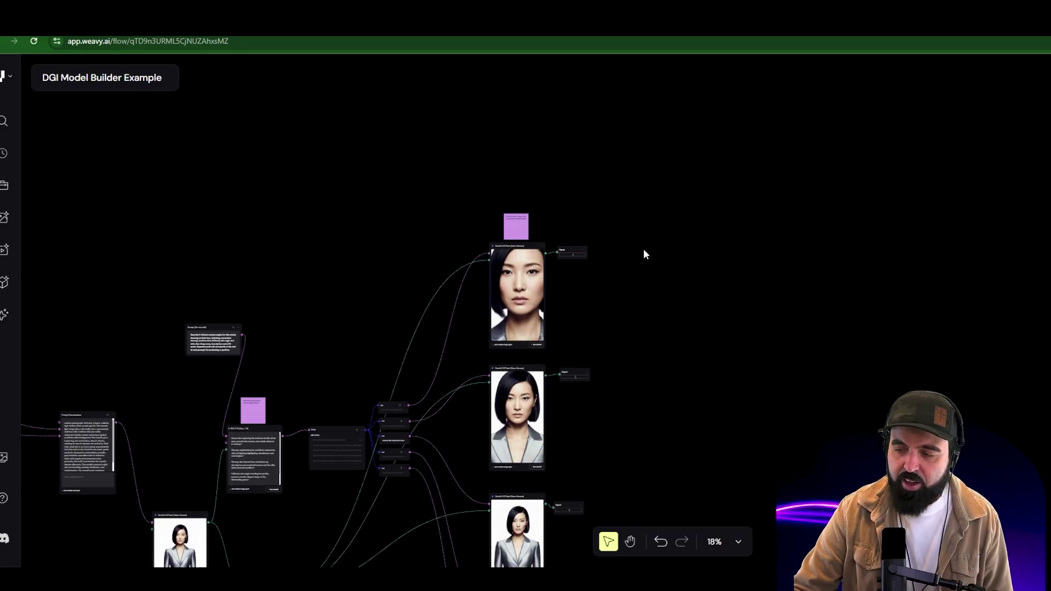
scroll(578, 406, up, 5)
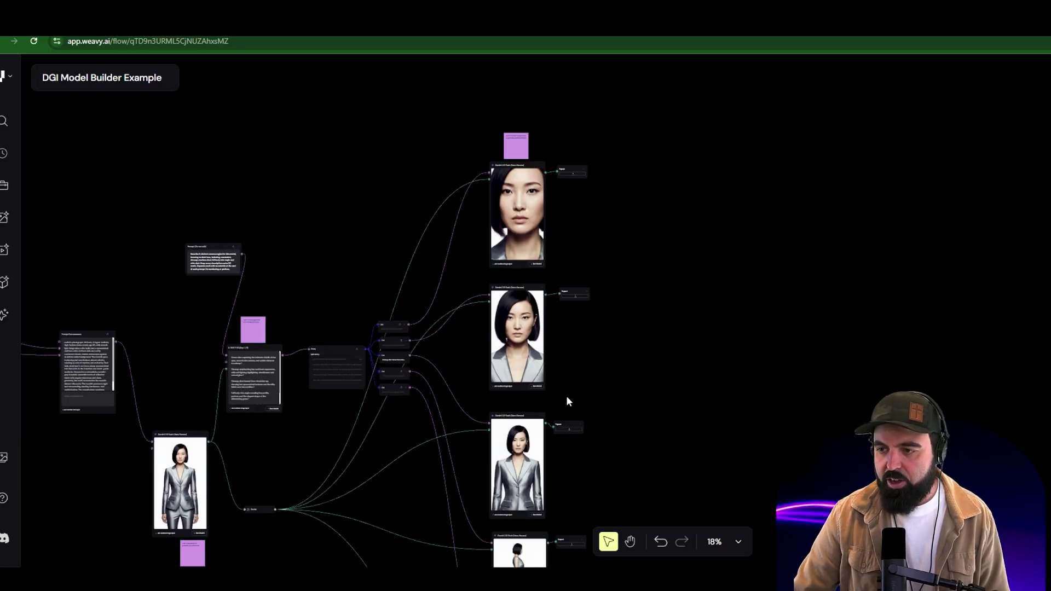
scroll(543, 353, up, 2)
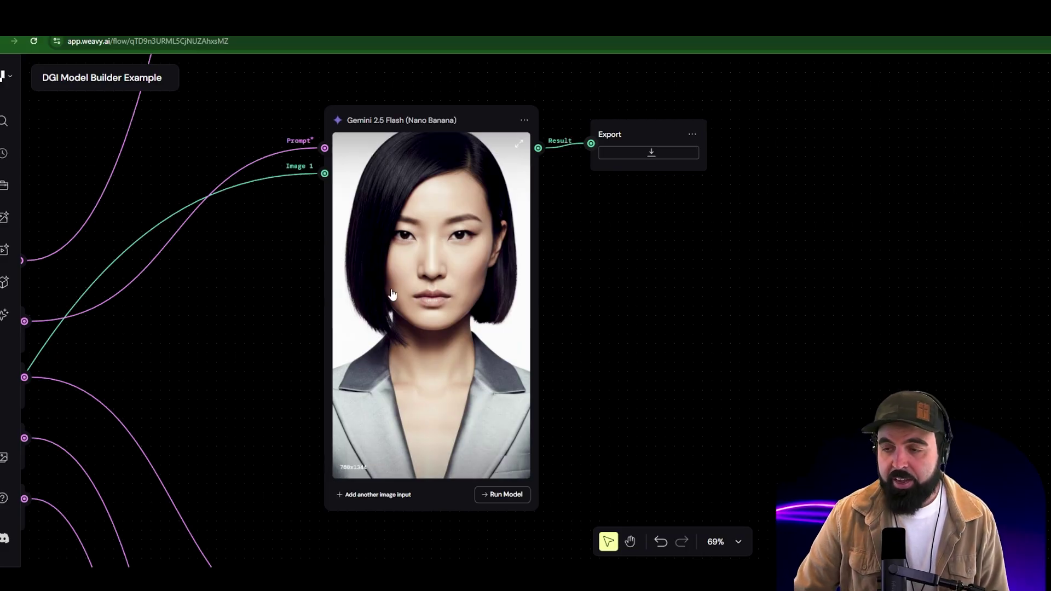
scroll(384, 307, down, 10)
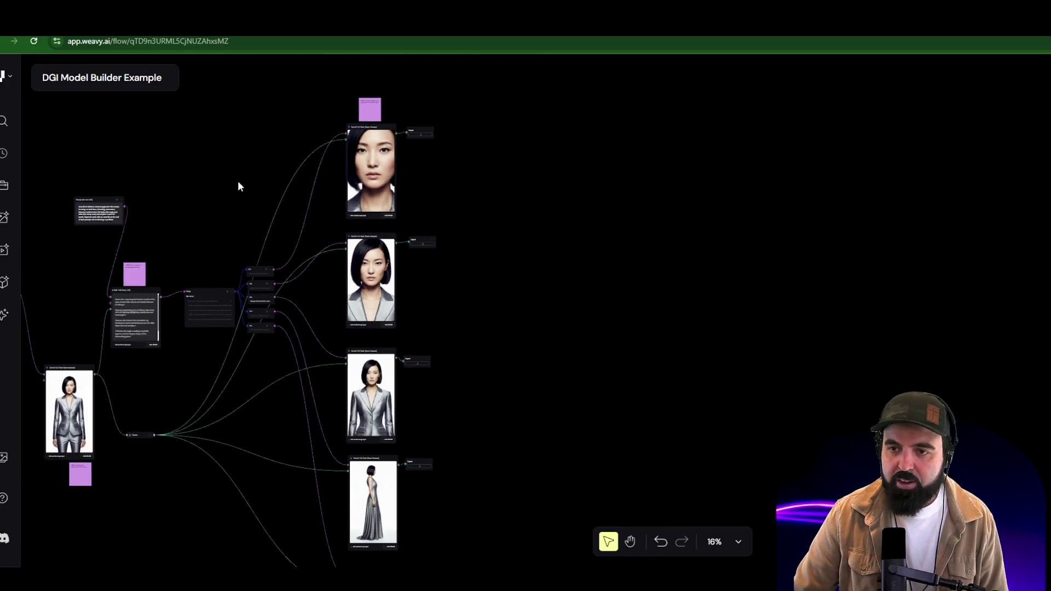
Unlock the model-description Prompt node so its text can be edited.
drag(210, 159, 643, 183)
drag(265, 260, 569, 199)
scroll(481, 246, up, 6)
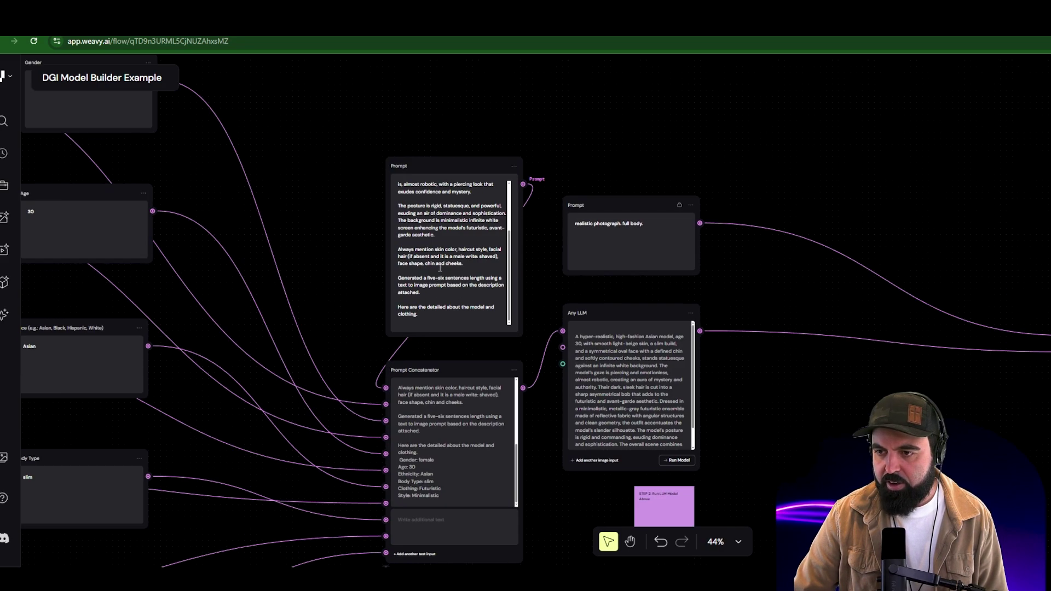
scroll(448, 238, down, 4)
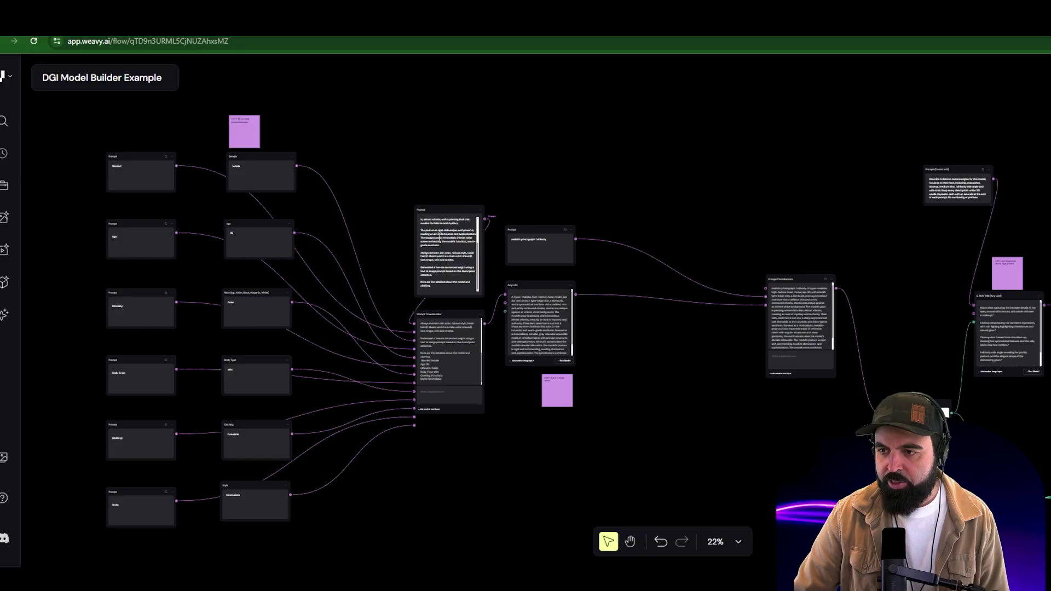
scroll(440, 237, up, 8)
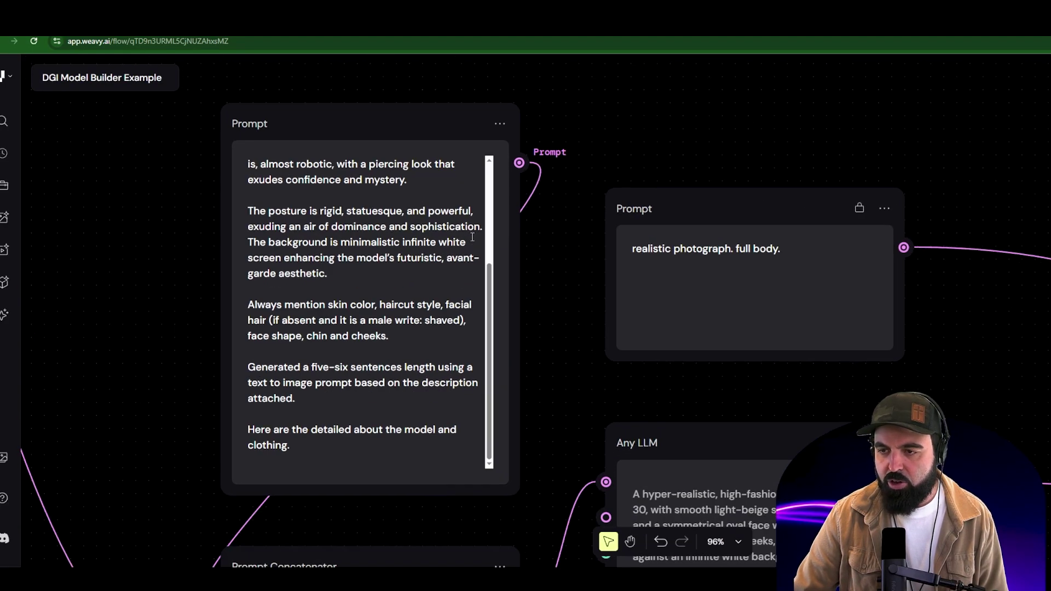
scroll(472, 236, up, 1)
click(502, 110)
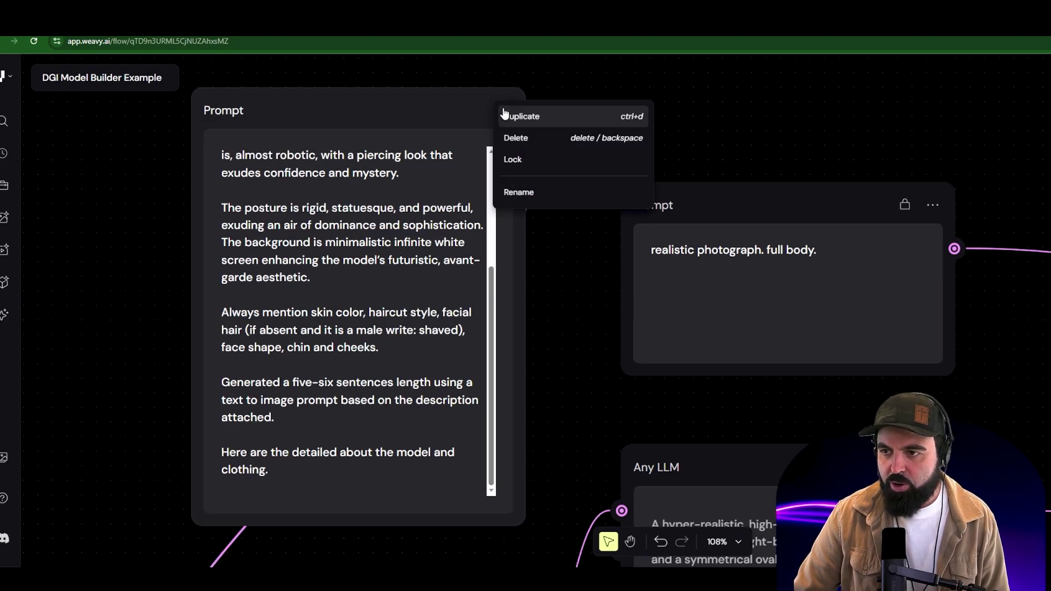
click(530, 160)
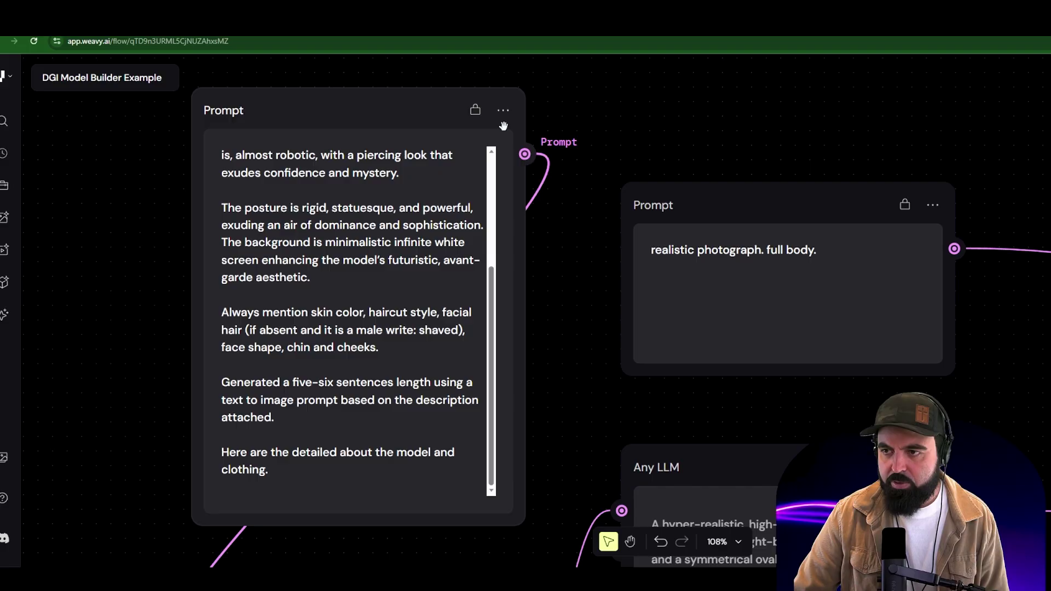
click(503, 113)
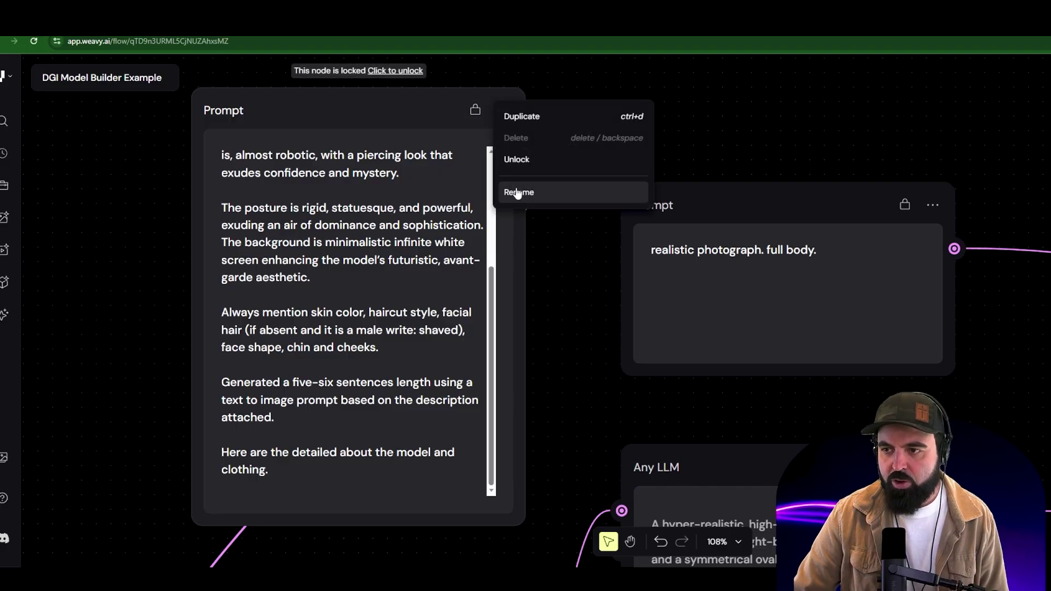
click(515, 158)
Replace 'white' with 'back' in the prompt's infinite-screen background sentence.
drag(491, 300, 486, 190)
scroll(492, 296, down, 2)
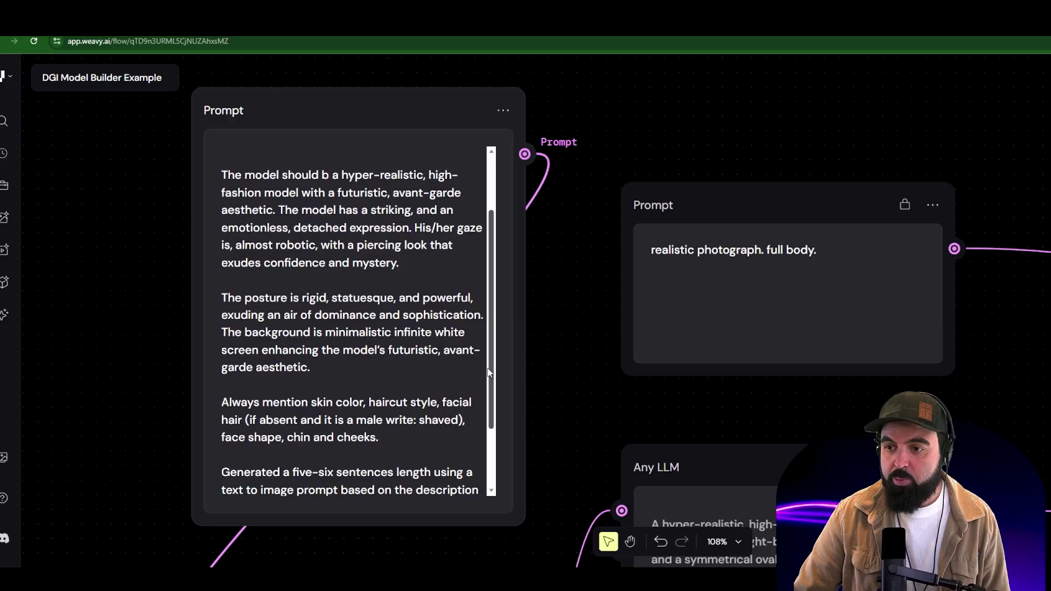
scroll(492, 296, up, 2)
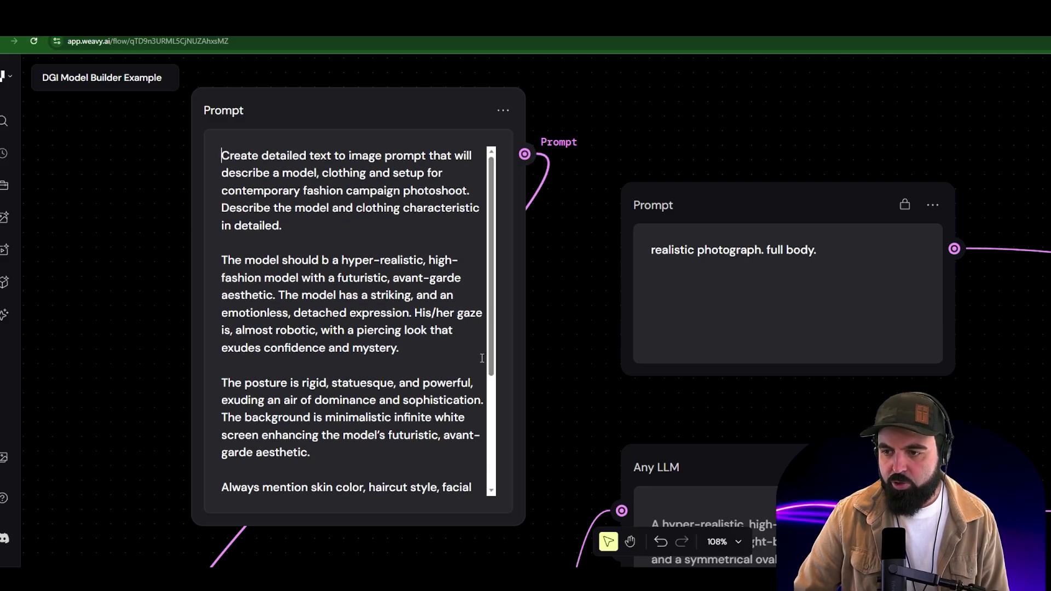
scroll(481, 358, down, 3)
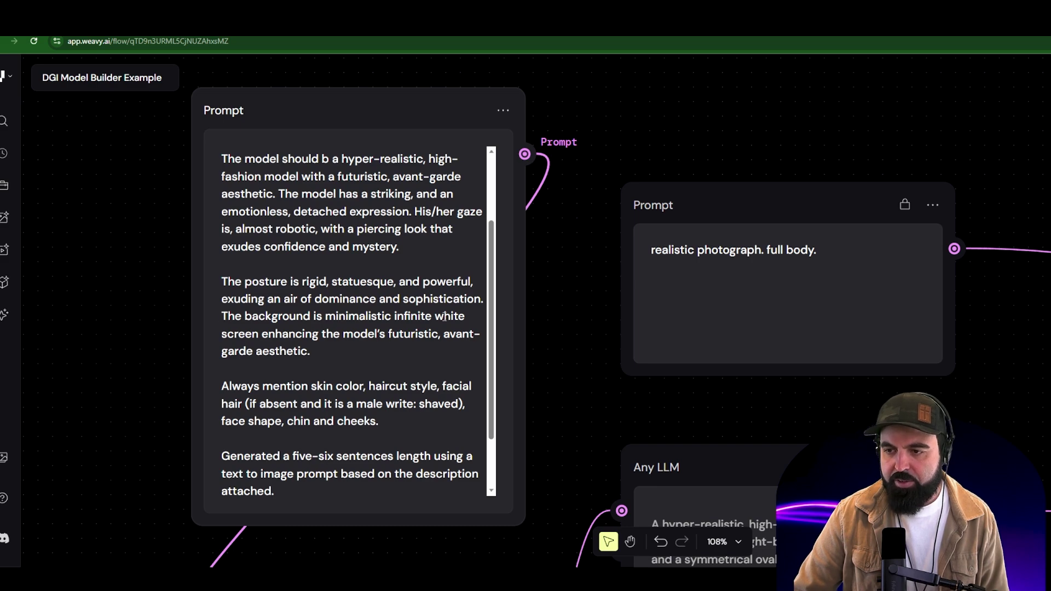
scroll(444, 317, up, 2)
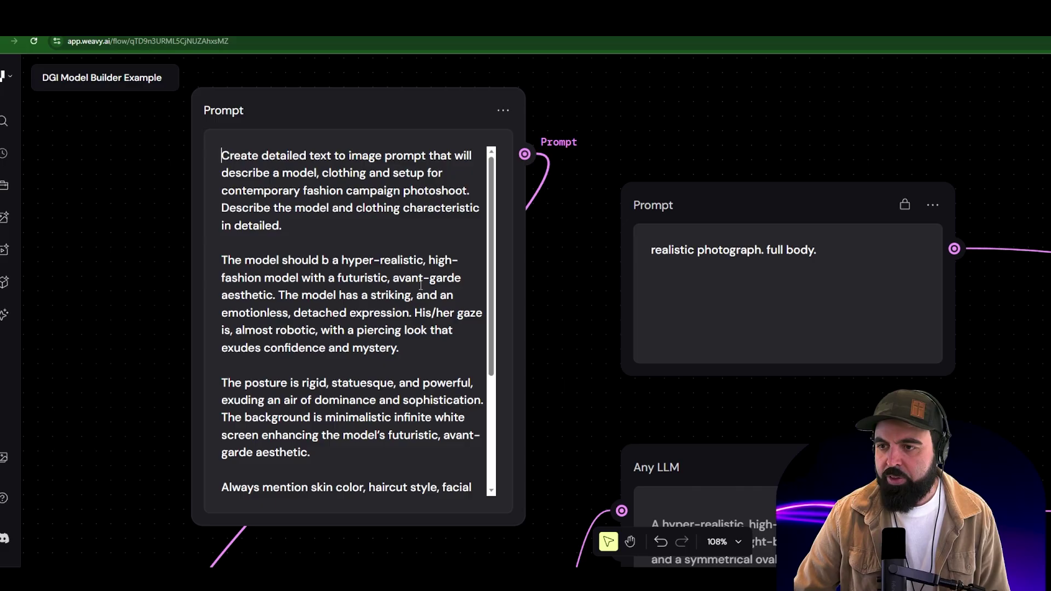
drag(493, 279, 493, 323)
drag(435, 342, 469, 344)
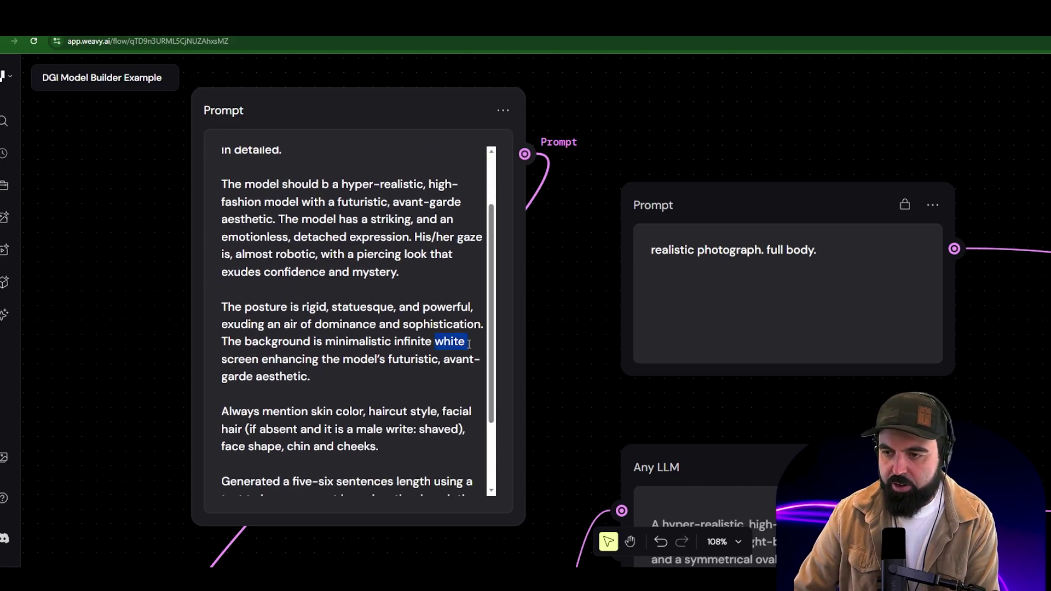
text(bac)
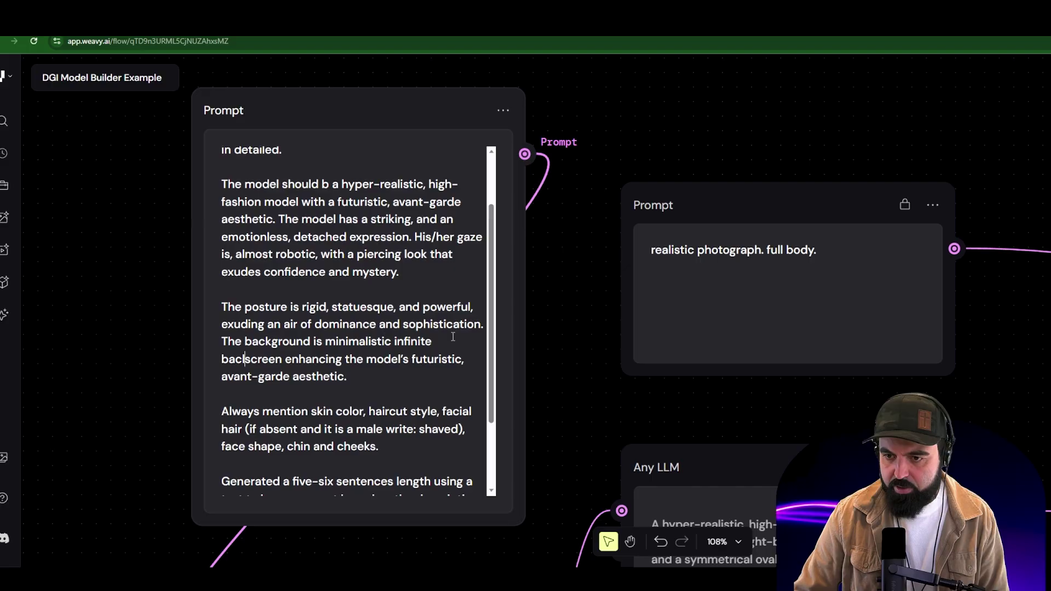
text(k)
scroll(727, 469, down, 10)
Rerun the Any LLM node to produce a fifth description using the 'infinite back screen' wording.
scroll(712, 468, up, 5)
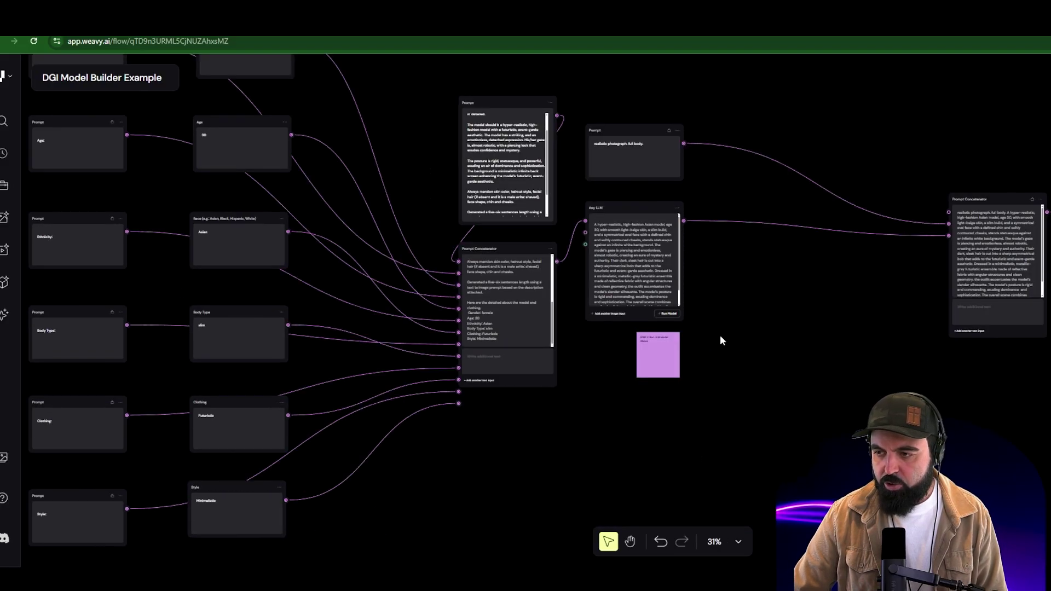
scroll(720, 335, up, 5)
scroll(515, 312, up, 5)
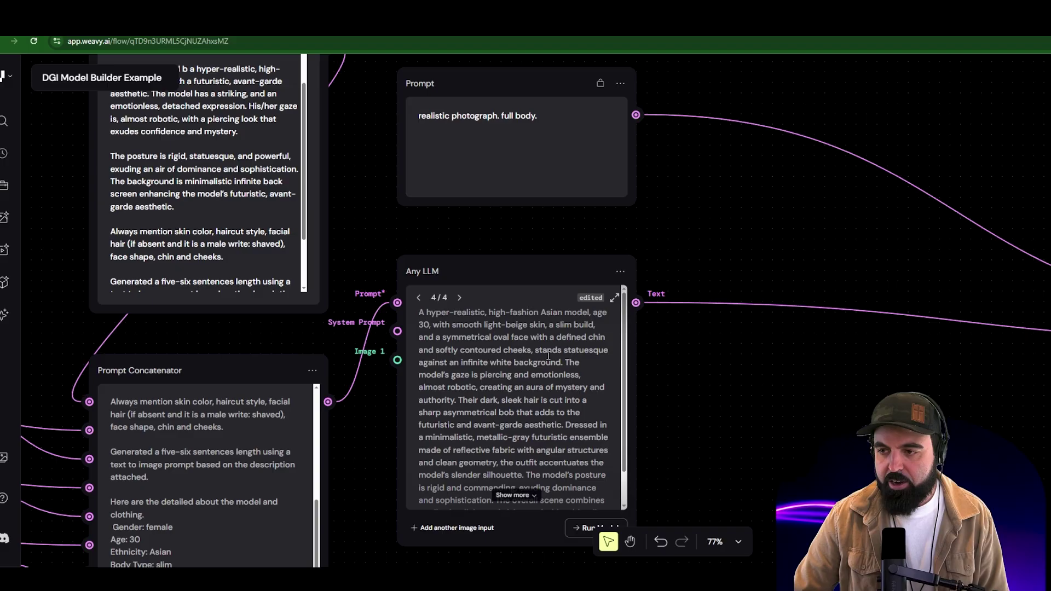
scroll(618, 307, down, 3)
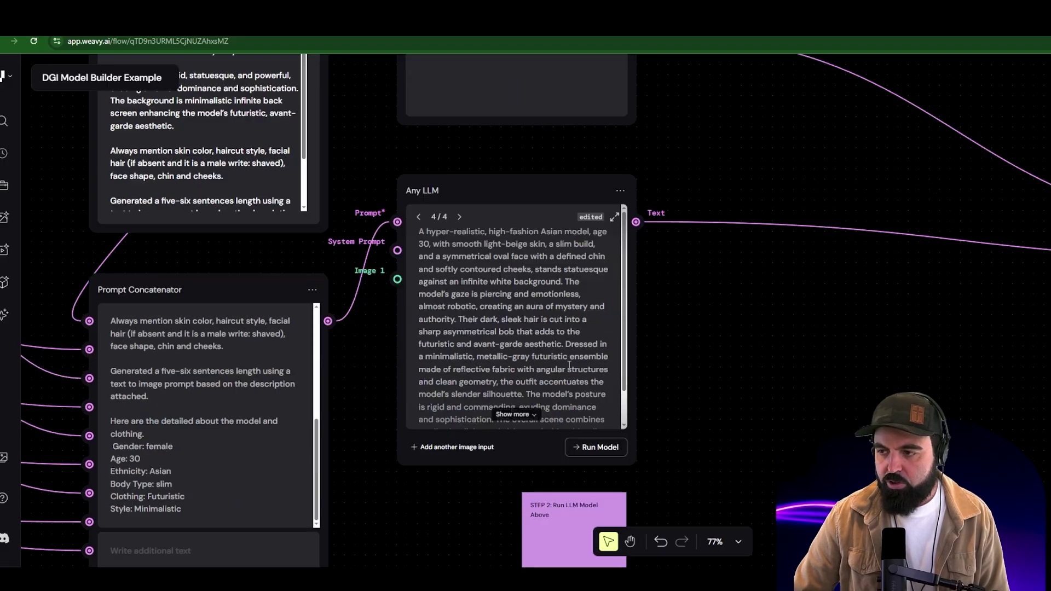
click(600, 447)
scroll(729, 359, down, 2)
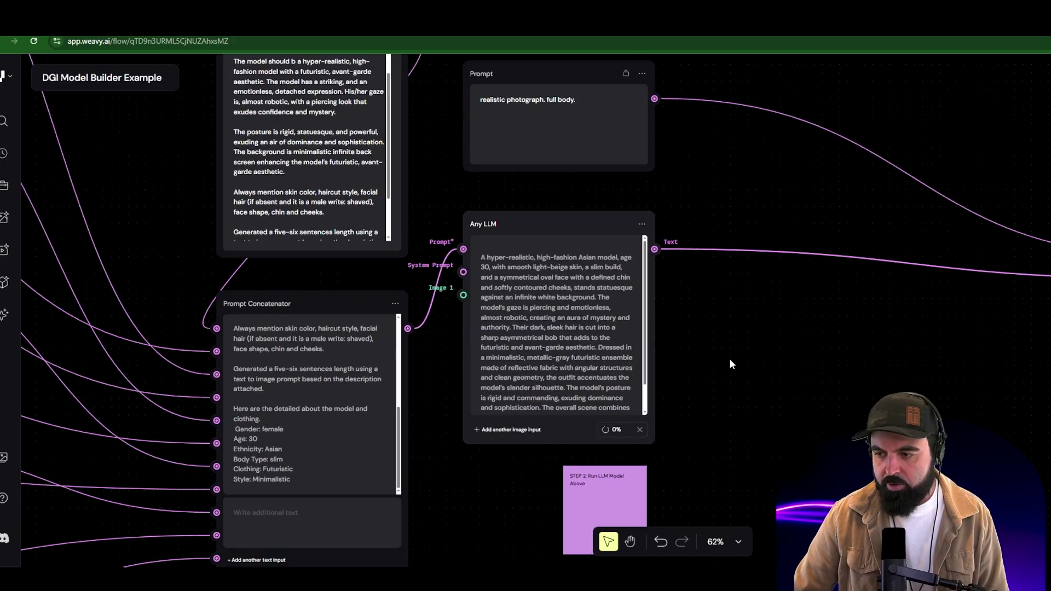
scroll(729, 359, down, 2)
drag(800, 345, 591, 342)
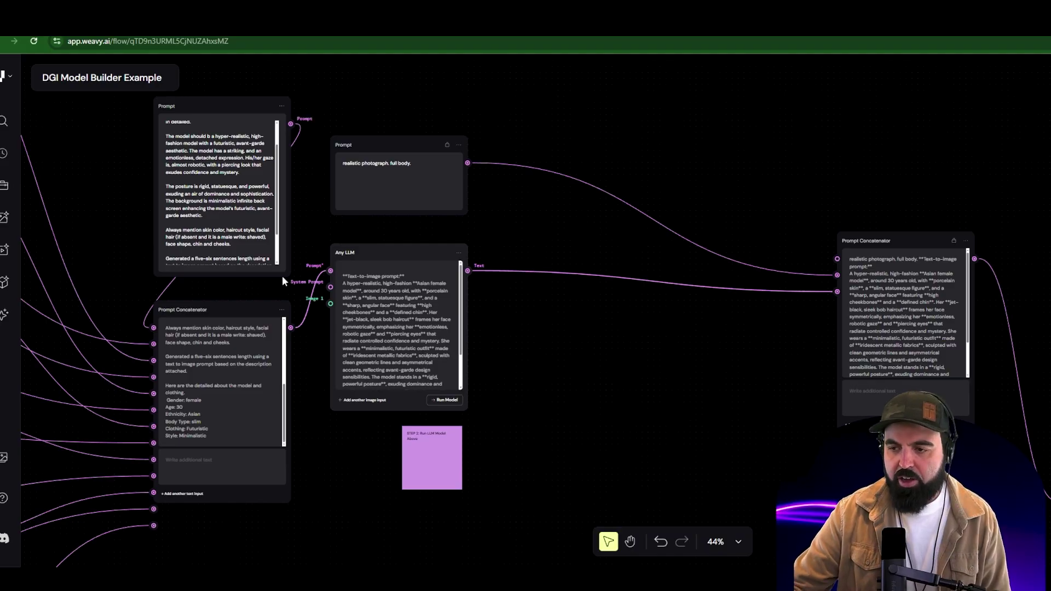
mouse_move(437, 340)
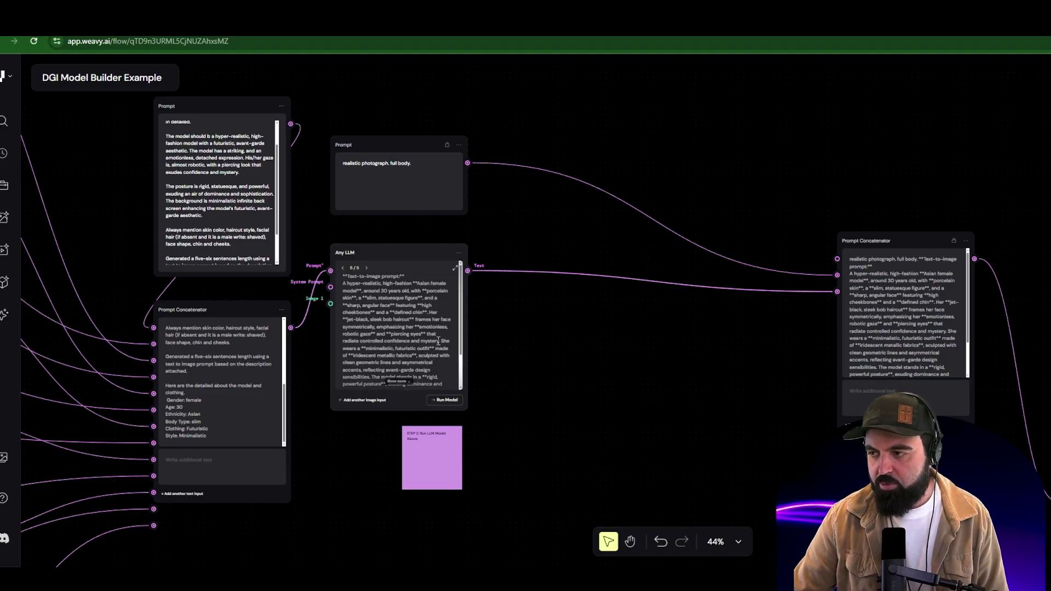
drag(680, 346, 289, 260)
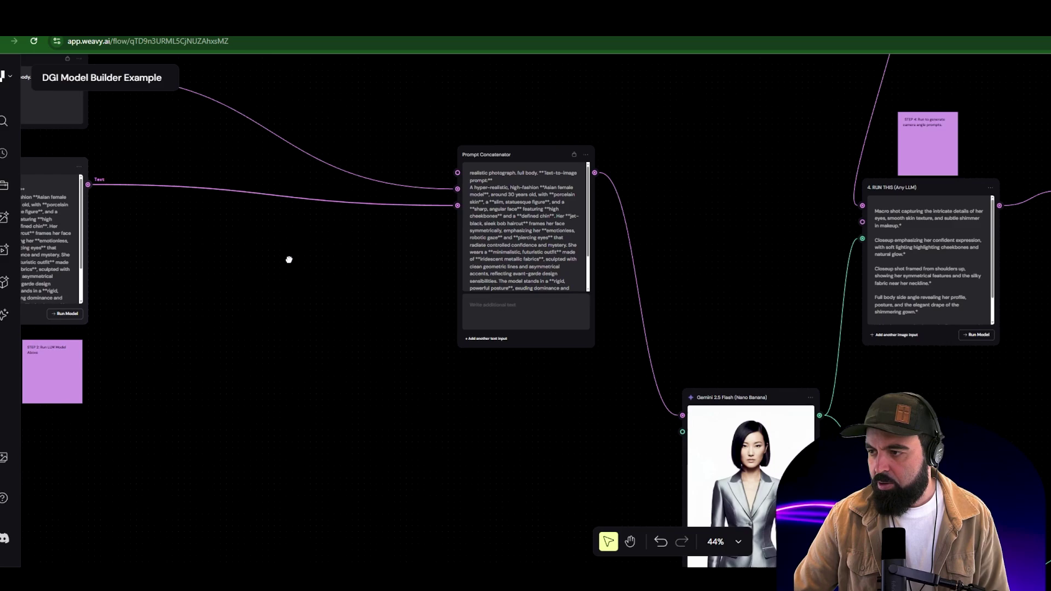
scroll(537, 388, down, 6)
scroll(775, 407, up, 2)
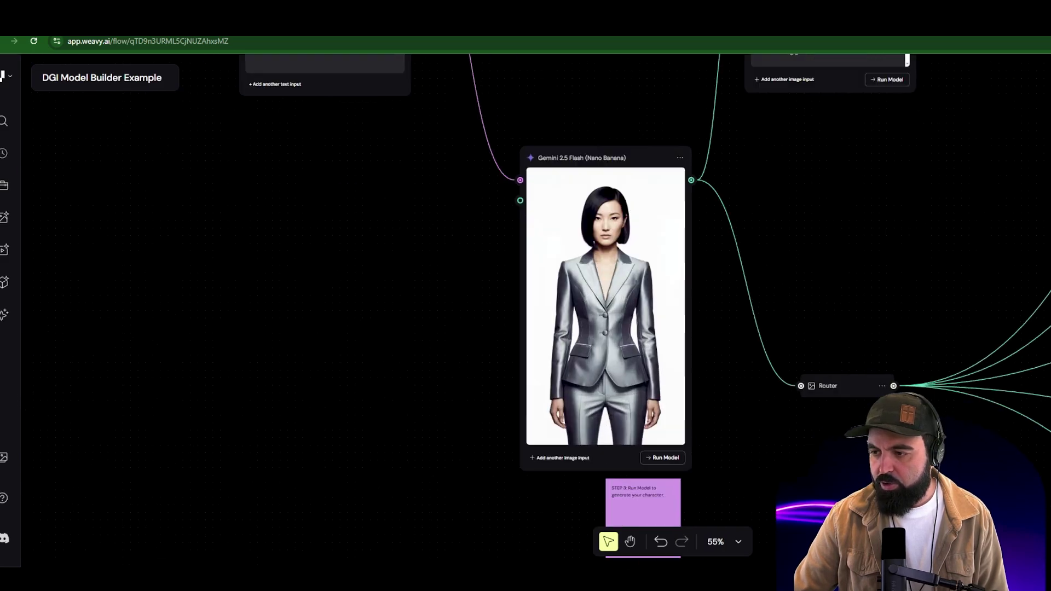
scroll(662, 476, up, 3)
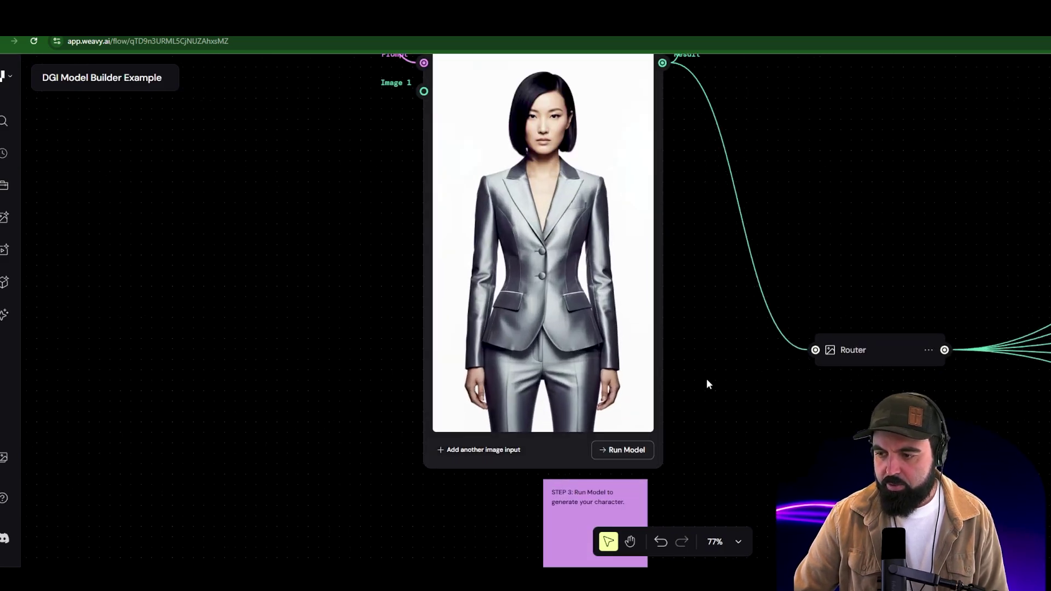
scroll(706, 383, down, 3)
click(648, 435)
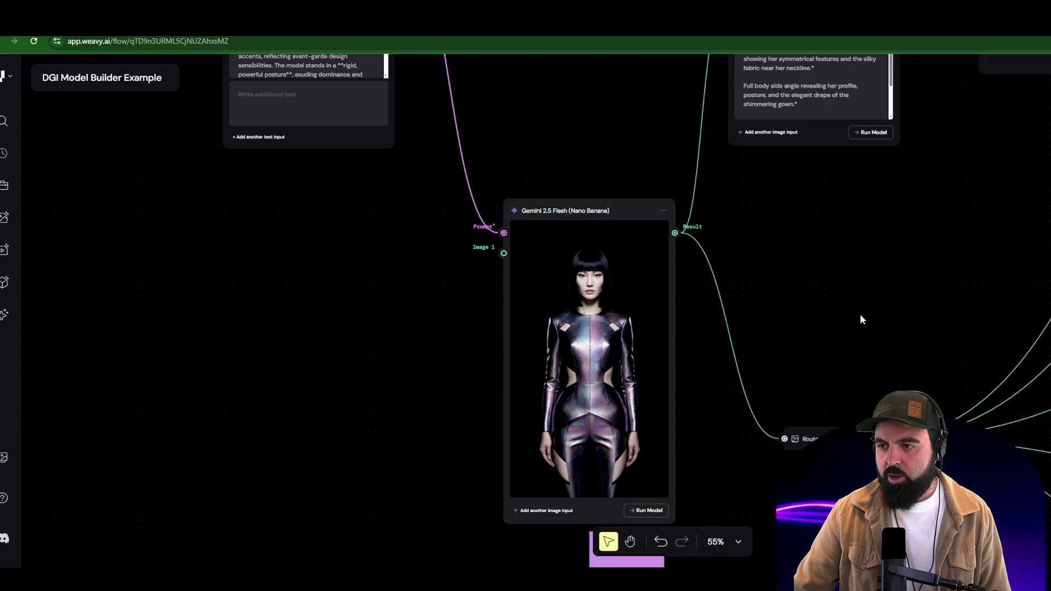
mouse_move(558, 358)
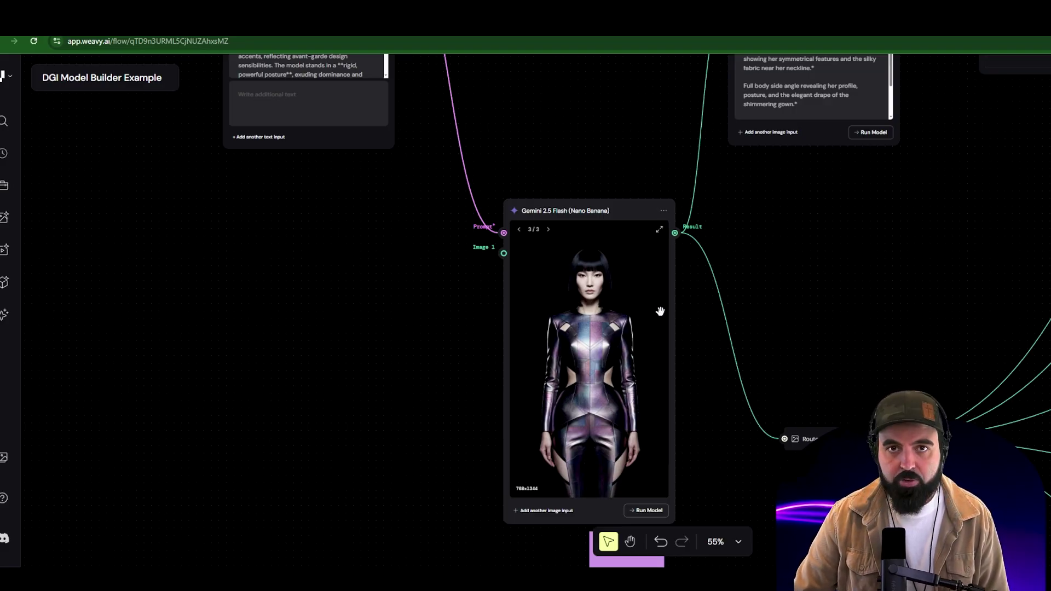
scroll(659, 310, down, 3)
scroll(572, 272, up, 3)
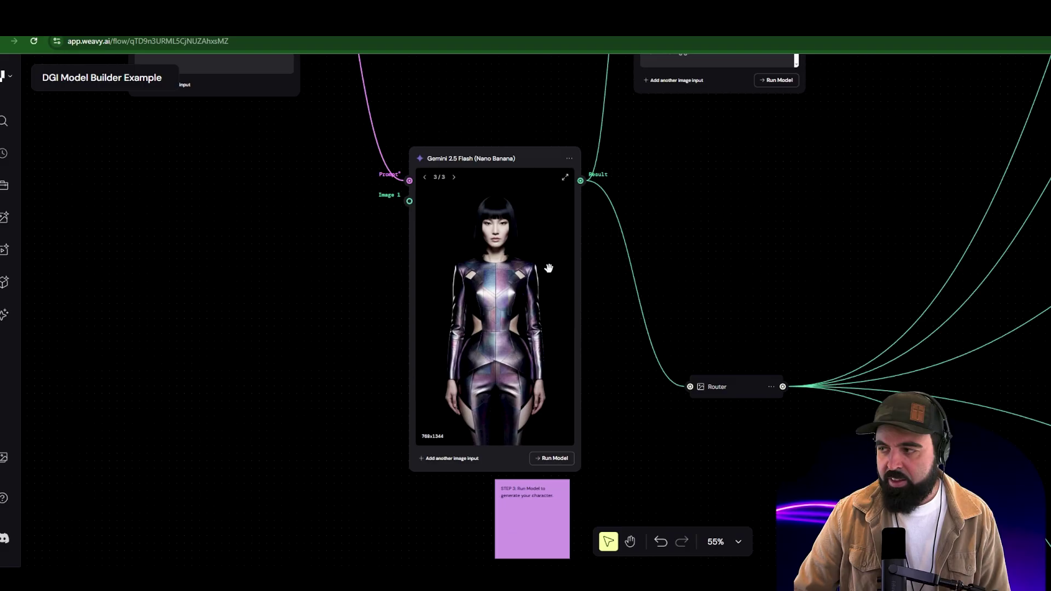
scroll(548, 268, down, 3)
scroll(535, 301, up, 3)
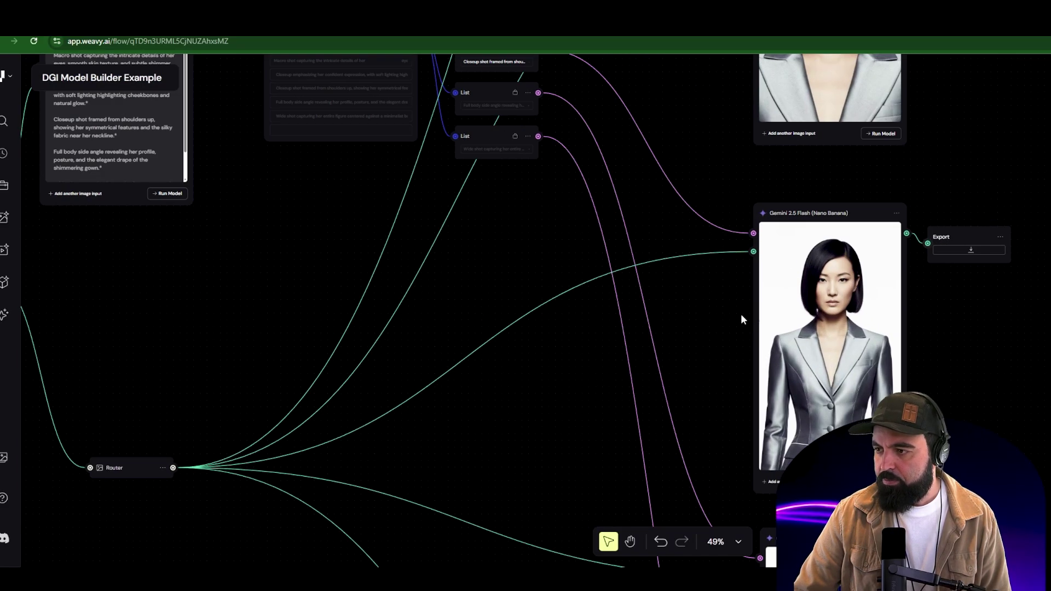
scroll(341, 312, down, 3)
drag(270, 300, 565, 277)
scroll(371, 318, up, 3)
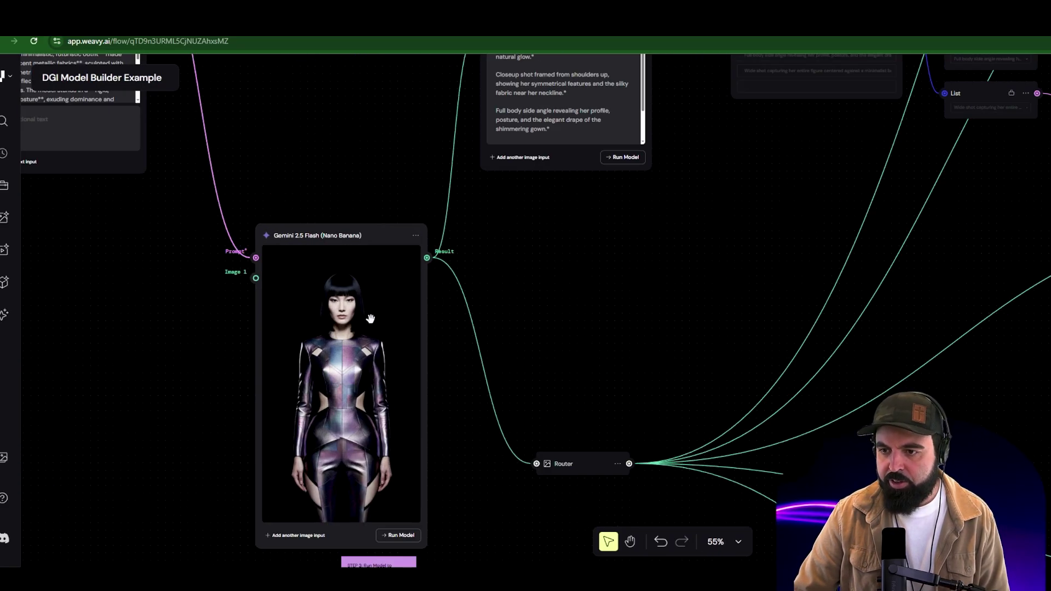
scroll(370, 318, up, 3)
scroll(385, 323, down, 3)
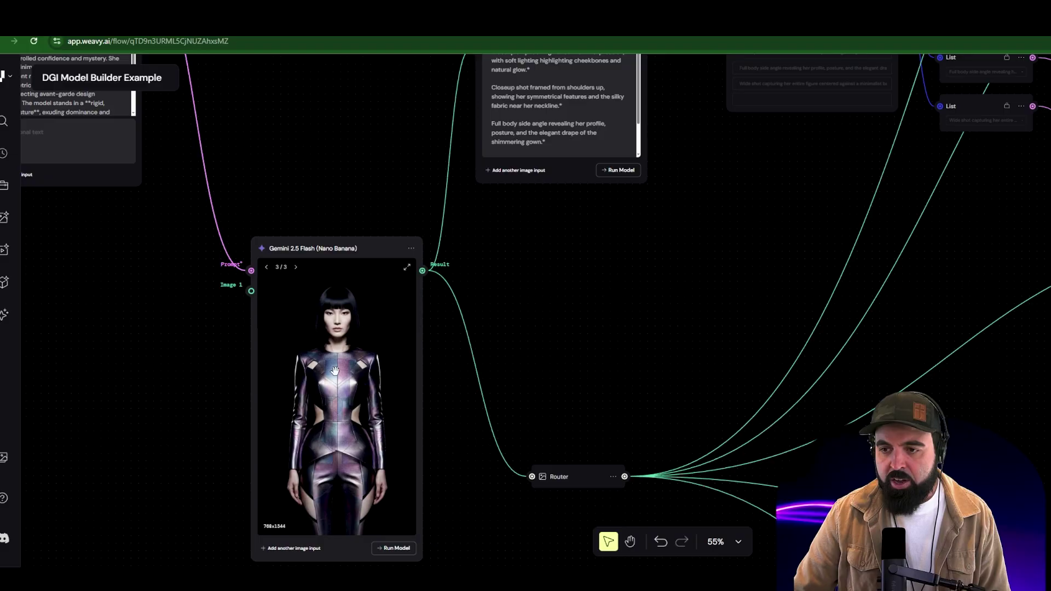
scroll(334, 371, down, 3)
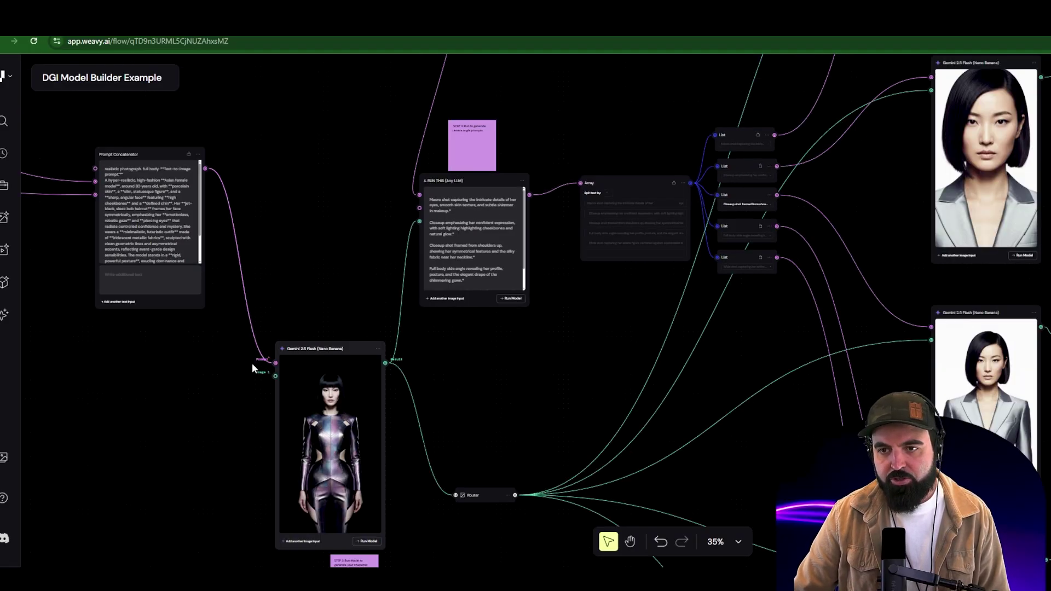
scroll(252, 363, down, 3)
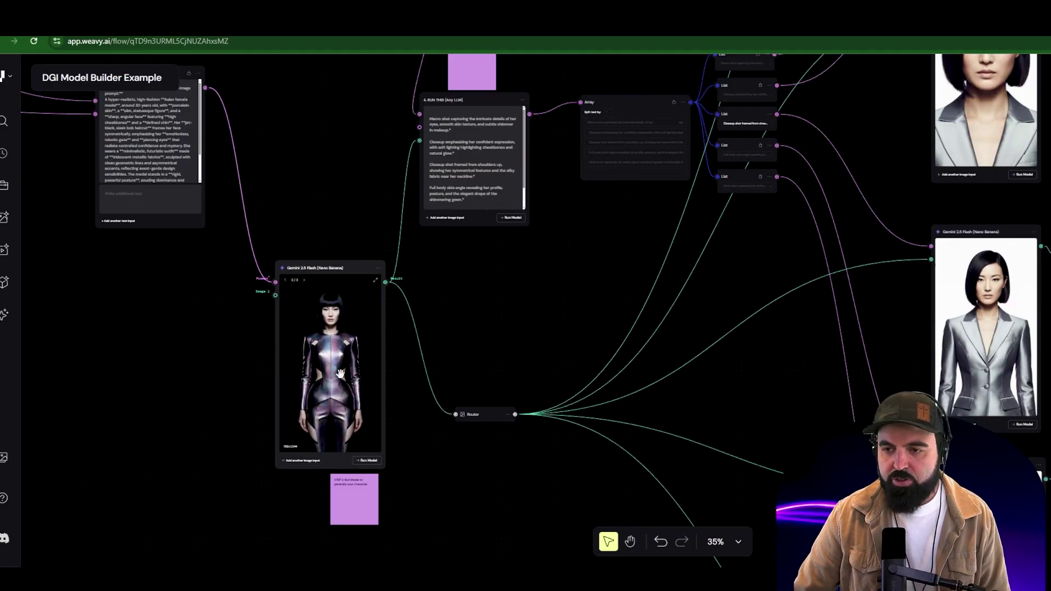
scroll(340, 373, up, 4)
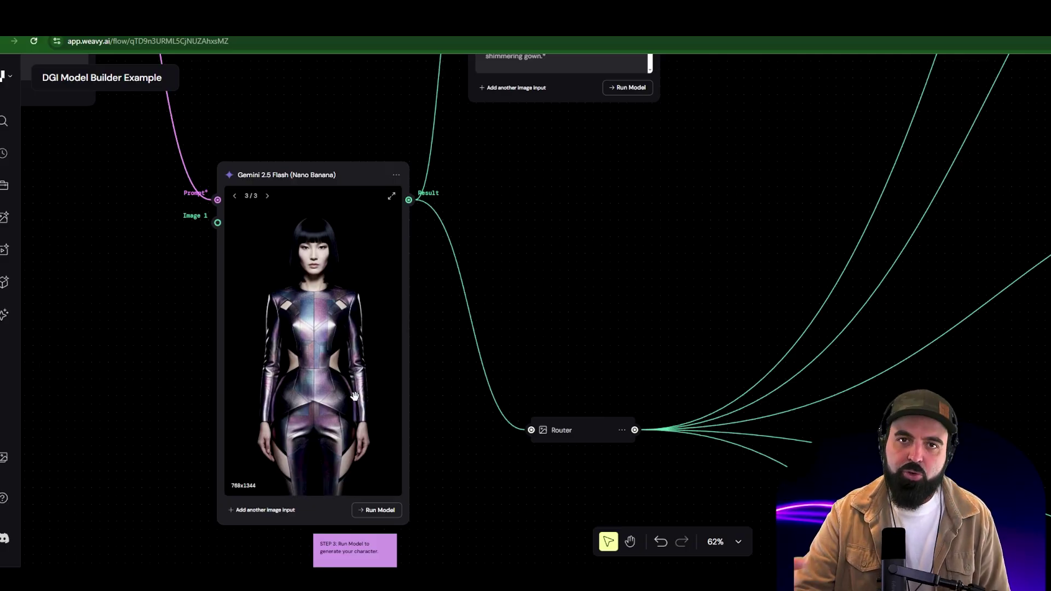
scroll(354, 395, down, 5)
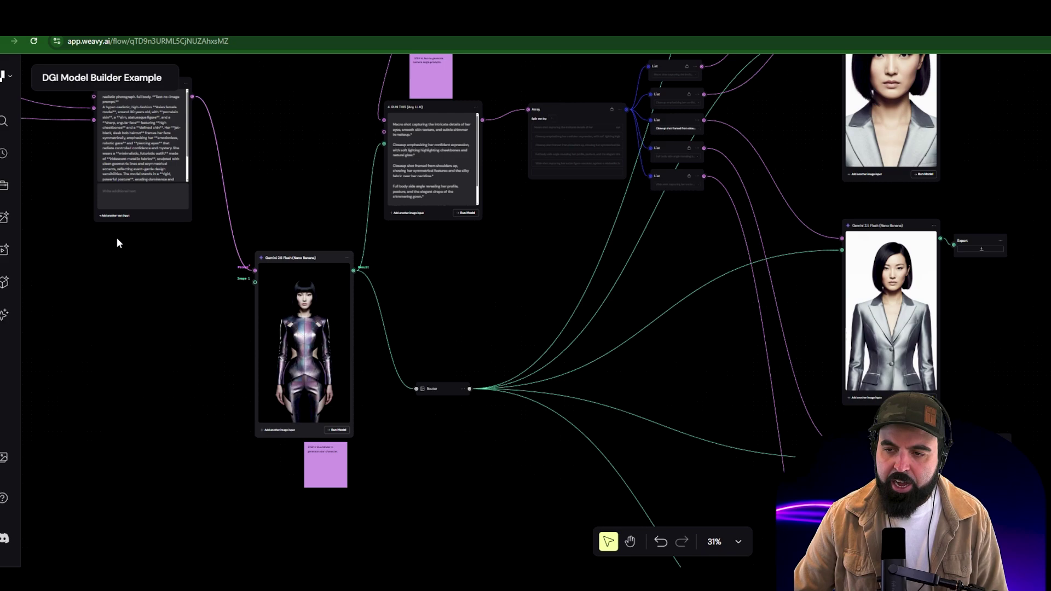
scroll(290, 356, up, 2)
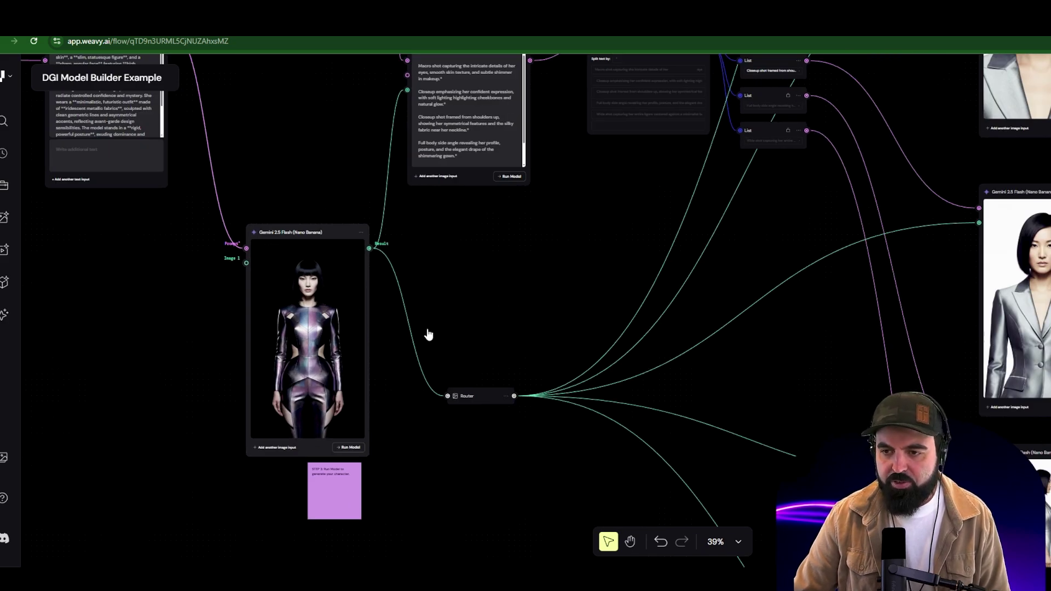
scroll(337, 344, up, 3)
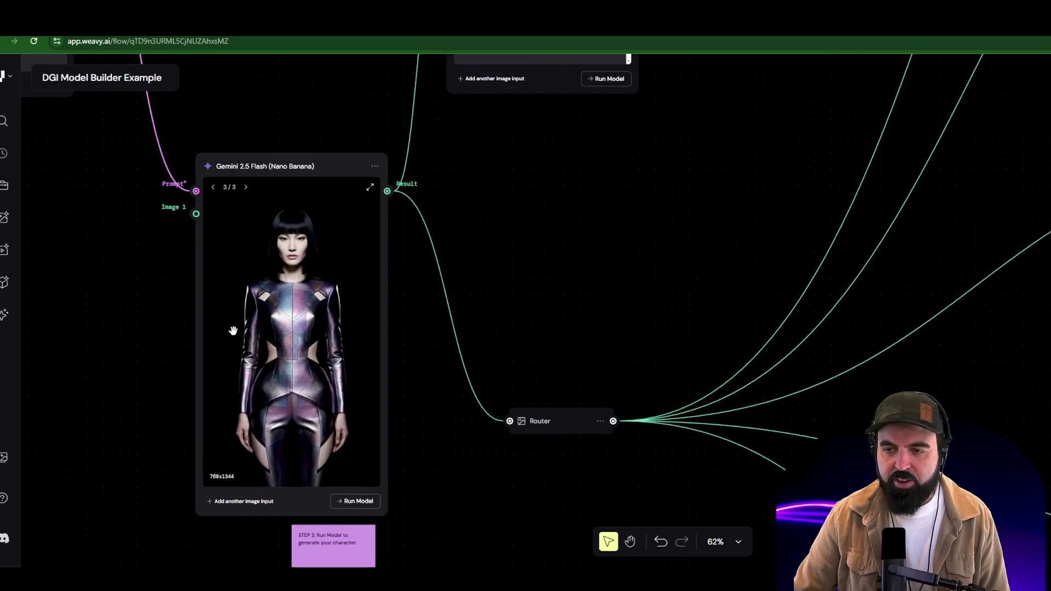
scroll(361, 331, down, 3)
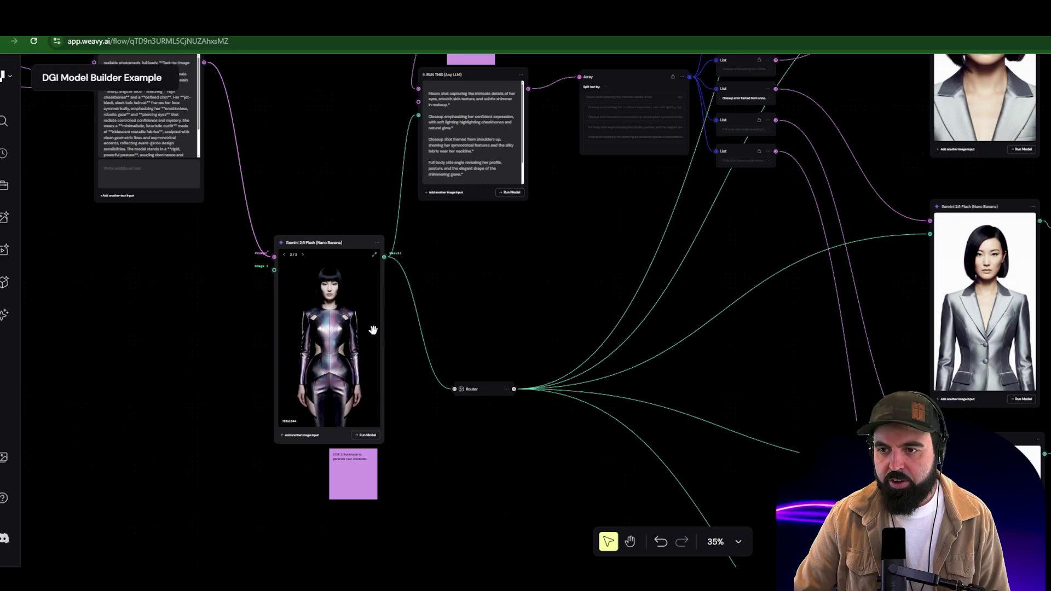
drag(547, 262, 366, 312)
scroll(471, 265, down, 2)
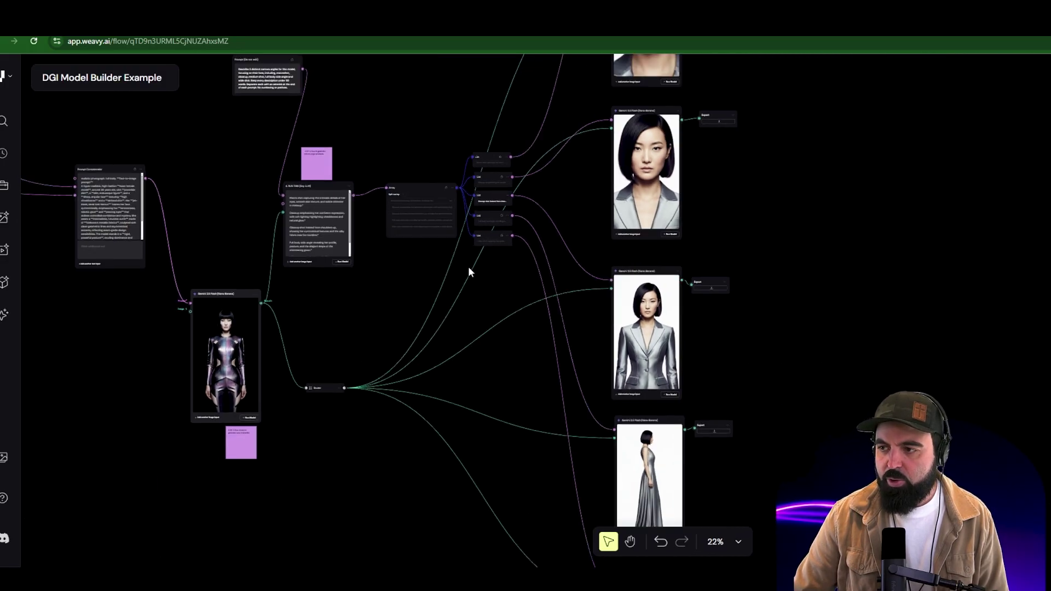
scroll(623, 244, down, 3)
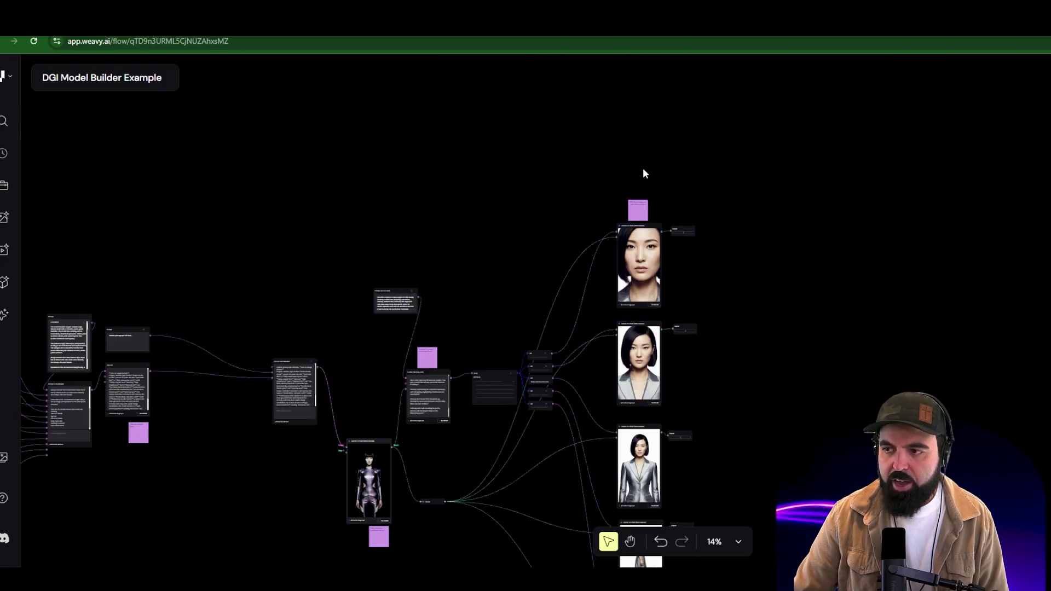
scroll(366, 438, up, 9)
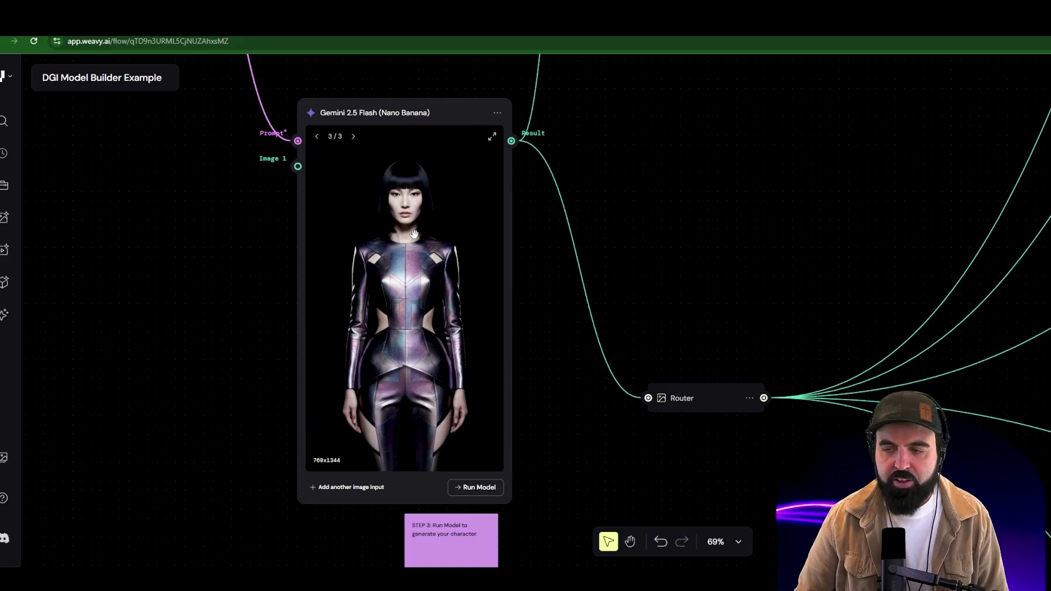
scroll(414, 235, down, 10)
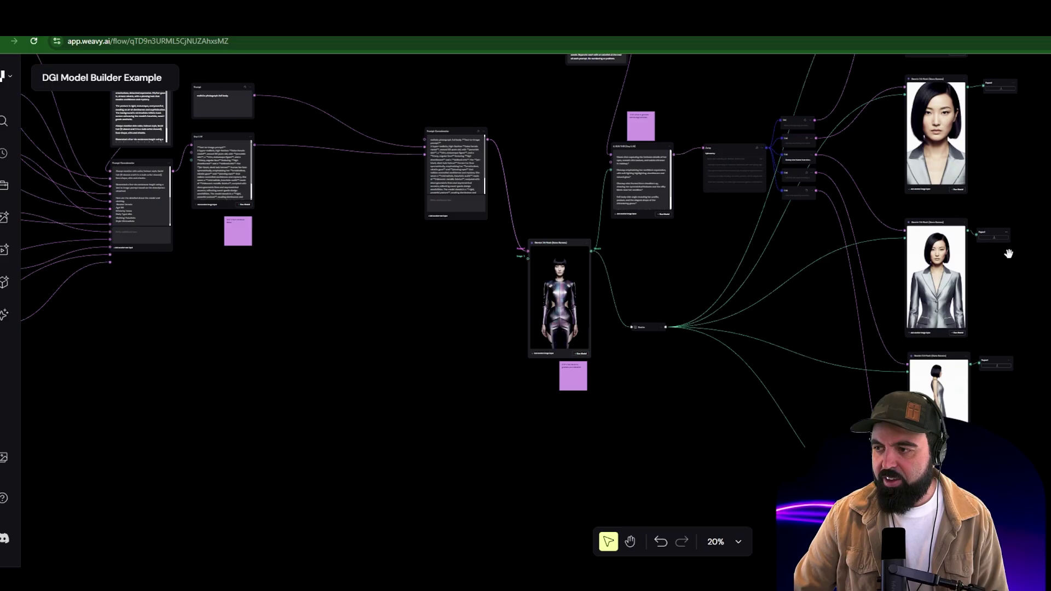
scroll(335, 476, right, 3)
scroll(388, 387, up, 10)
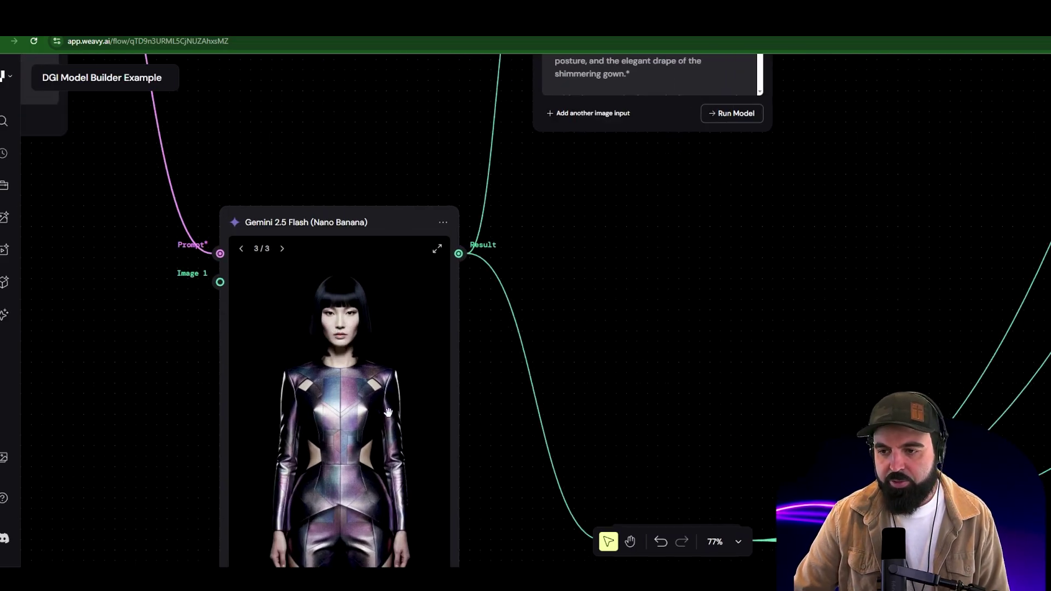
scroll(400, 398, down, 5)
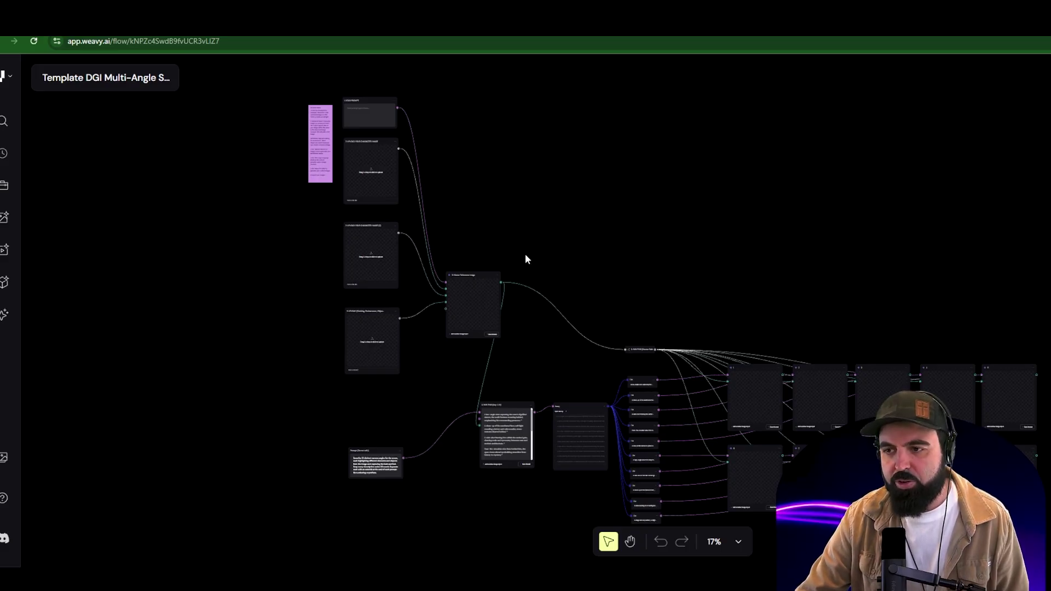
scroll(526, 259, up, 3)
scroll(586, 213, up, 3)
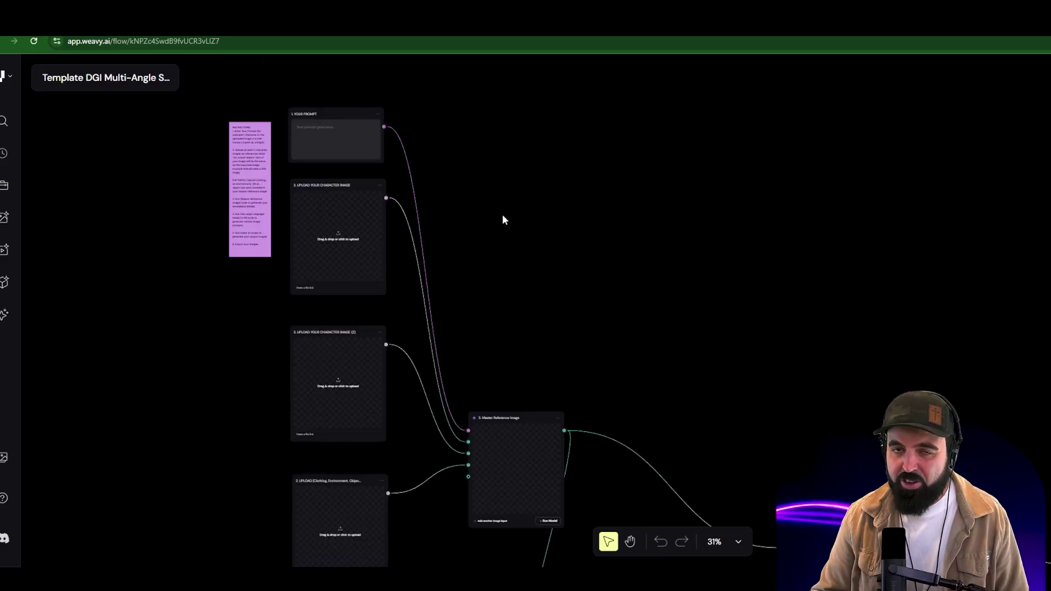
scroll(502, 214, down, 3)
scroll(501, 218, up, 3)
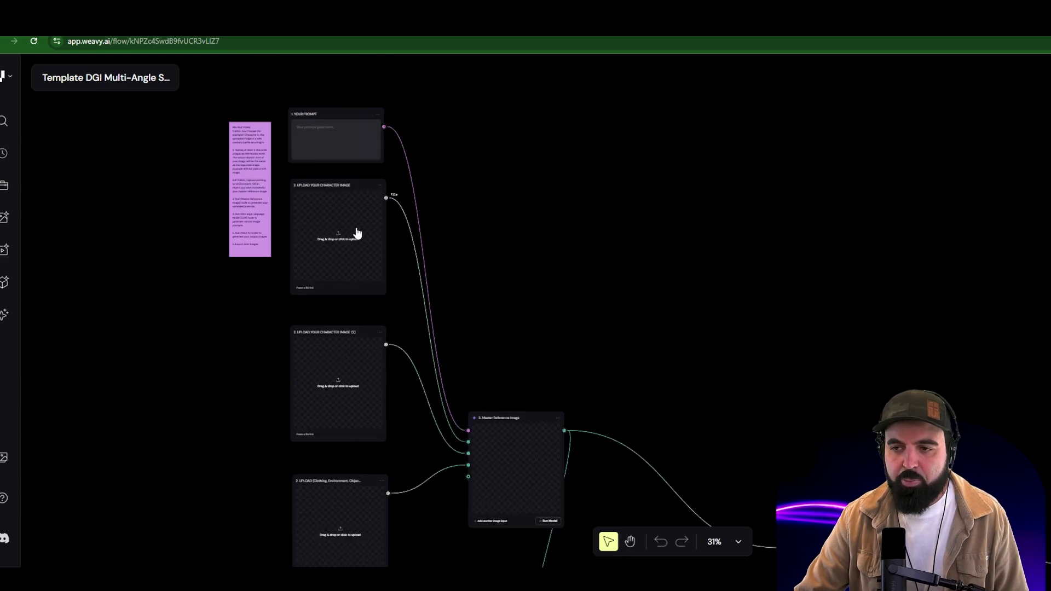
scroll(390, 216, down, 2)
scroll(389, 215, down, 1)
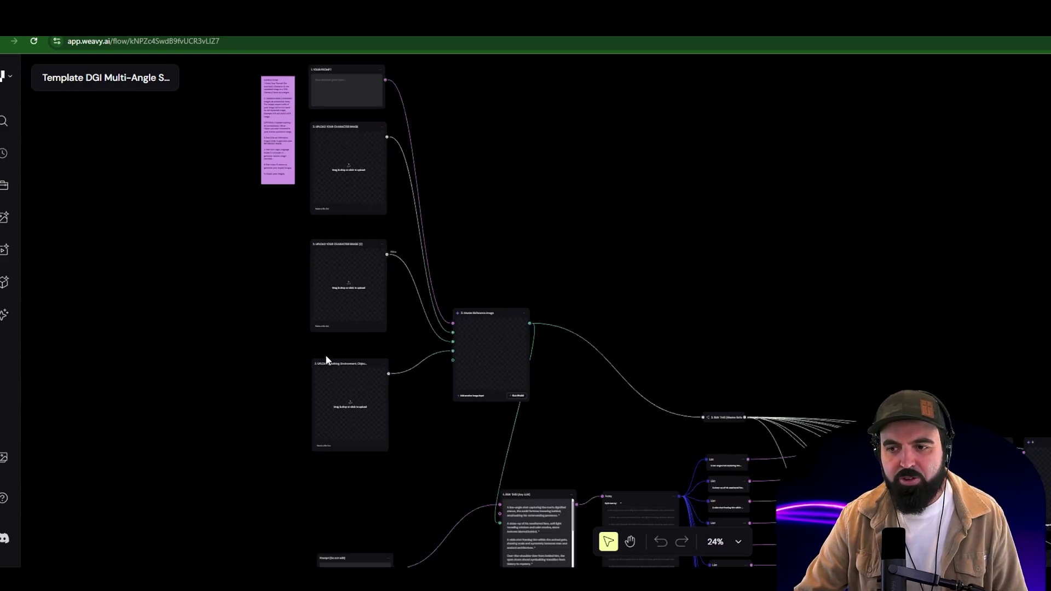
scroll(386, 312, up, 3)
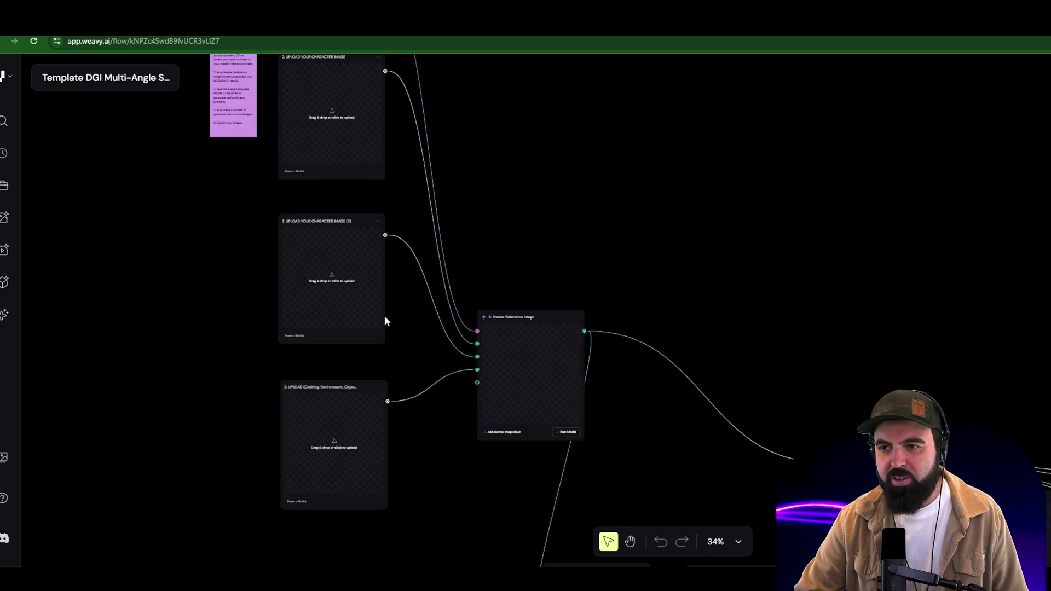
scroll(317, 251, down, 6)
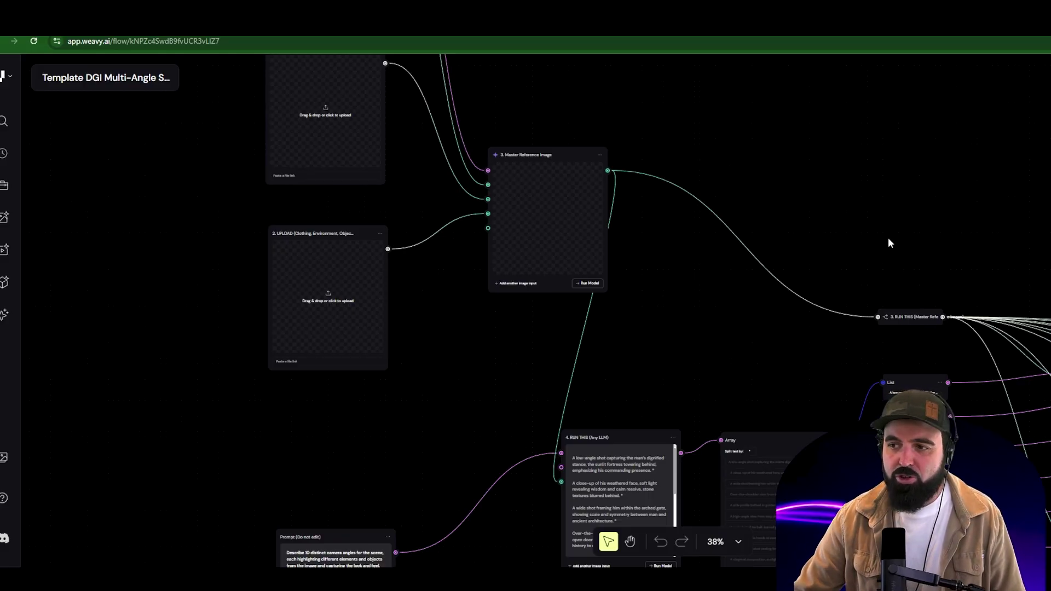
scroll(887, 237, down, 5)
drag(864, 179, 458, 232)
scroll(459, 232, down, 3)
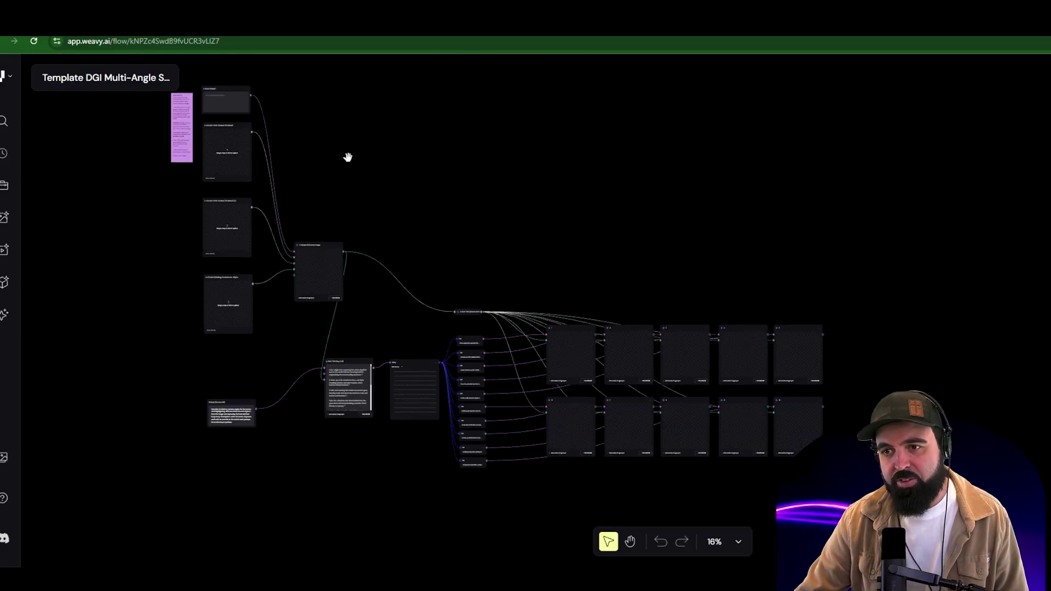
drag(348, 157, 461, 187)
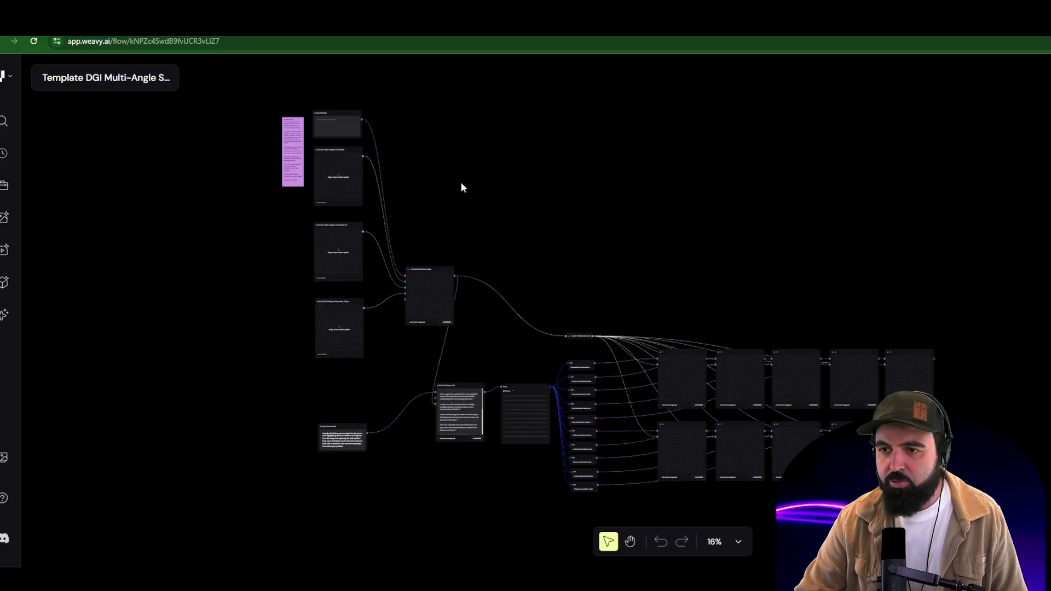
scroll(304, 148, up, 8)
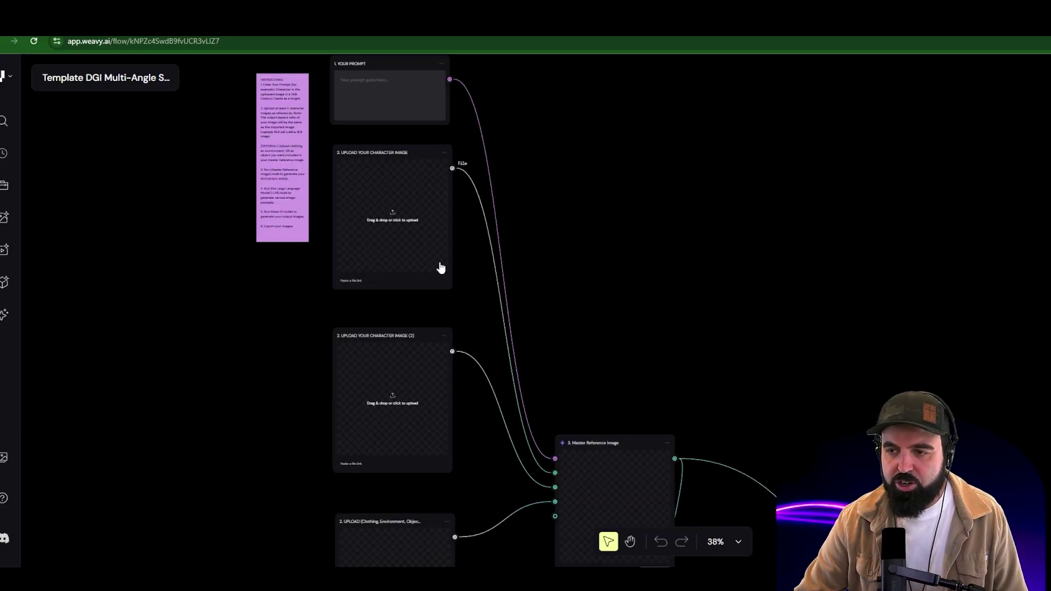
scroll(446, 274, down, 8)
drag(710, 296, 664, 249)
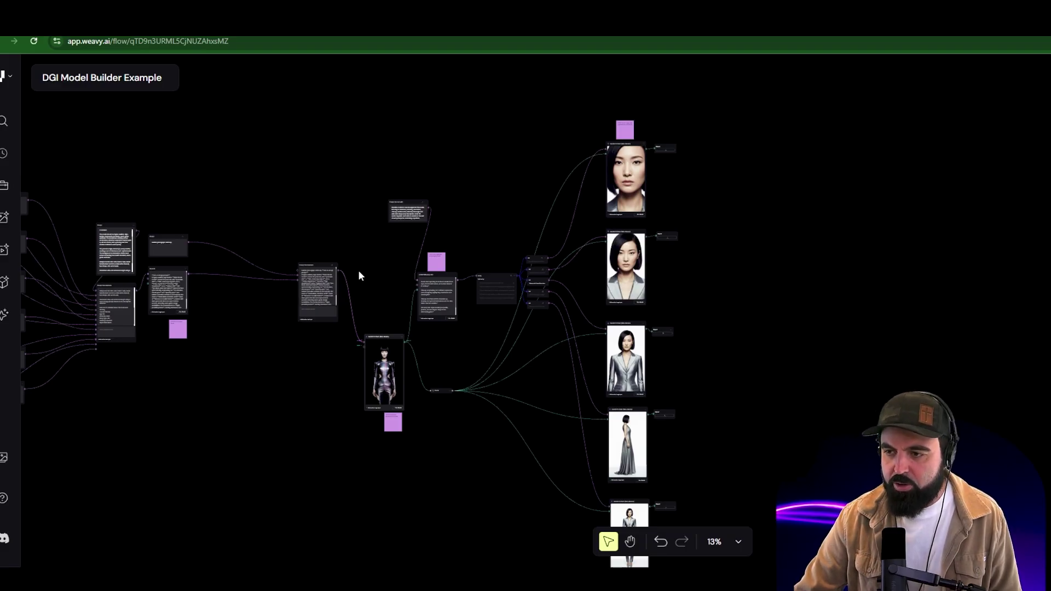
scroll(383, 285, down, 4)
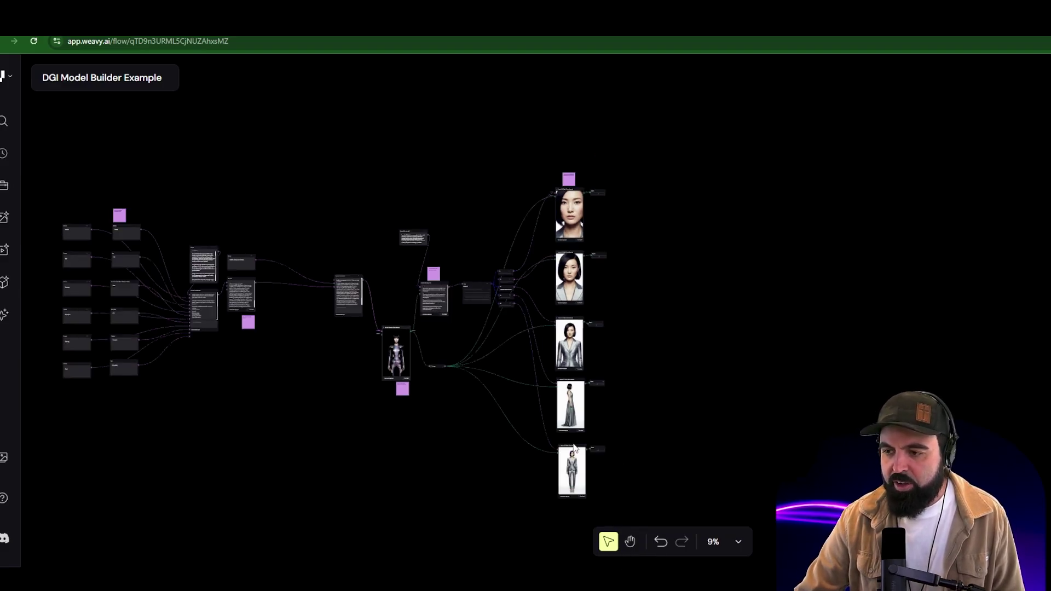
scroll(596, 331, up, 3)
scroll(598, 331, up, 2)
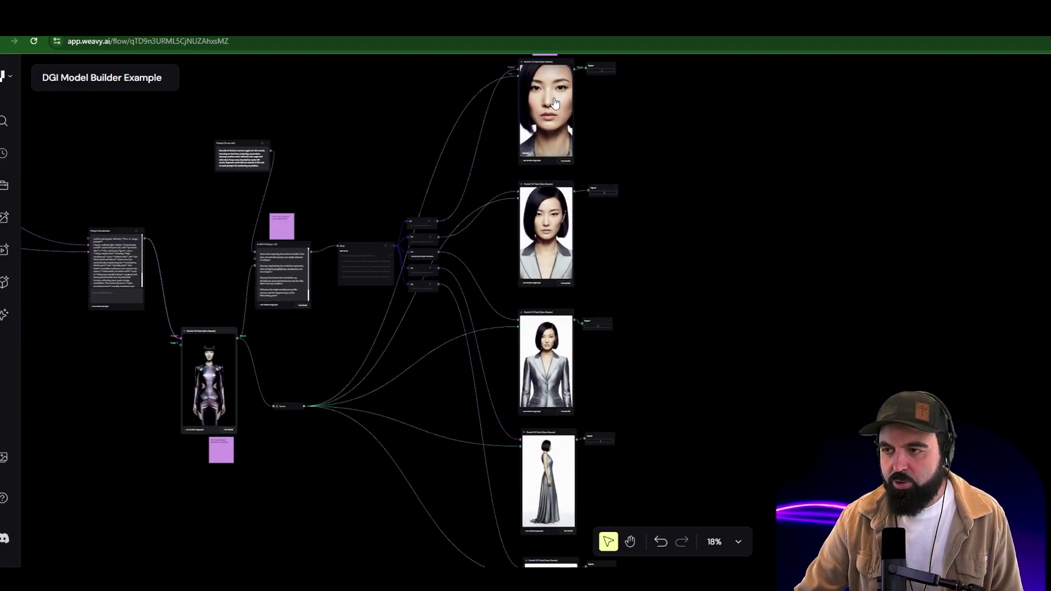
scroll(455, 375, down, 5)
drag(354, 237, 450, 148)
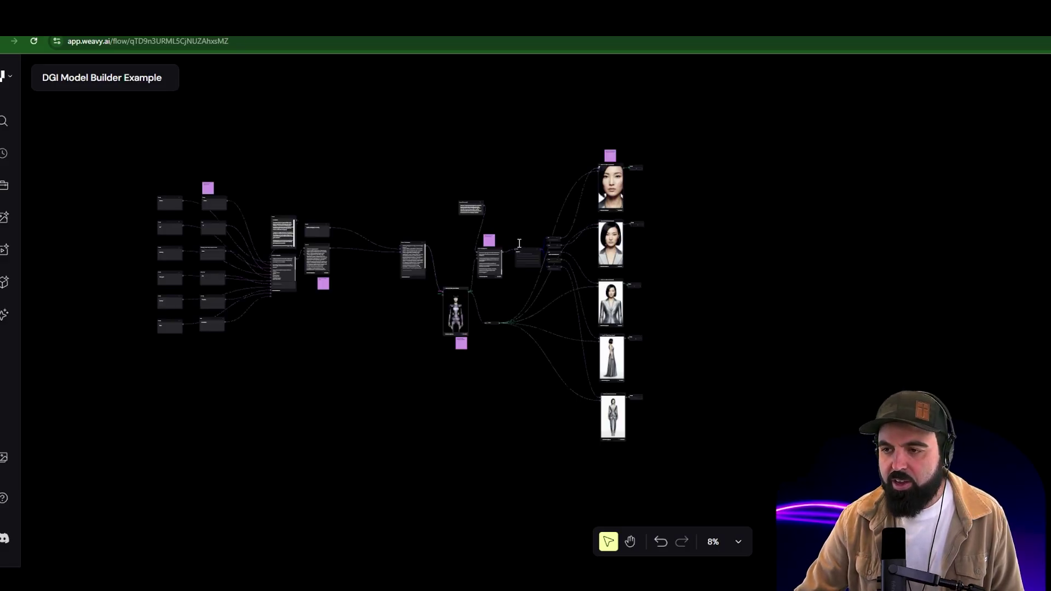
scroll(684, 206, up, 5)
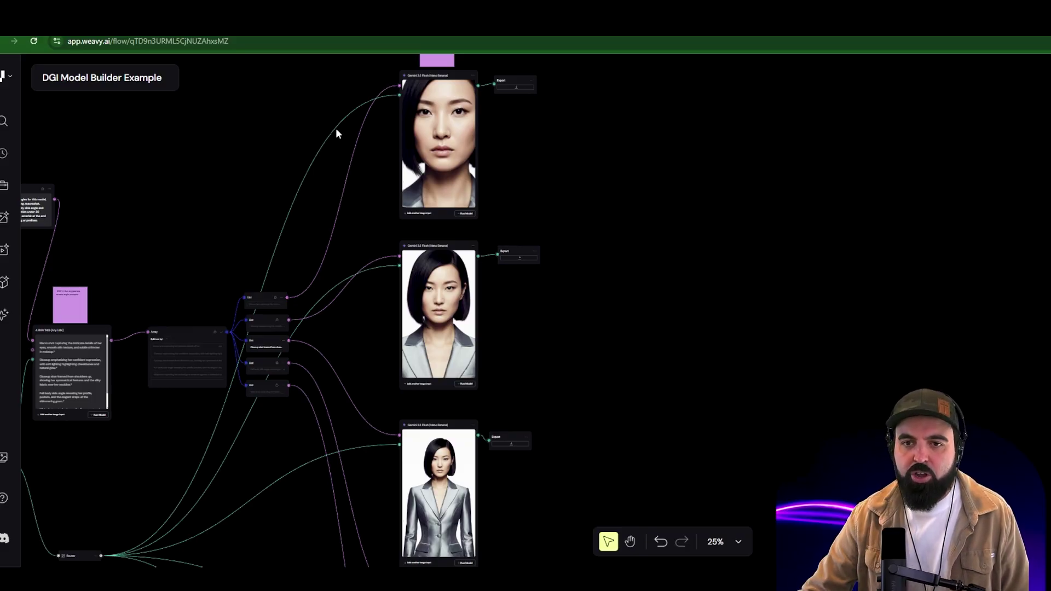
Add a Veo 3.1 Image to Video node to the right of the portraits.
click(6, 122)
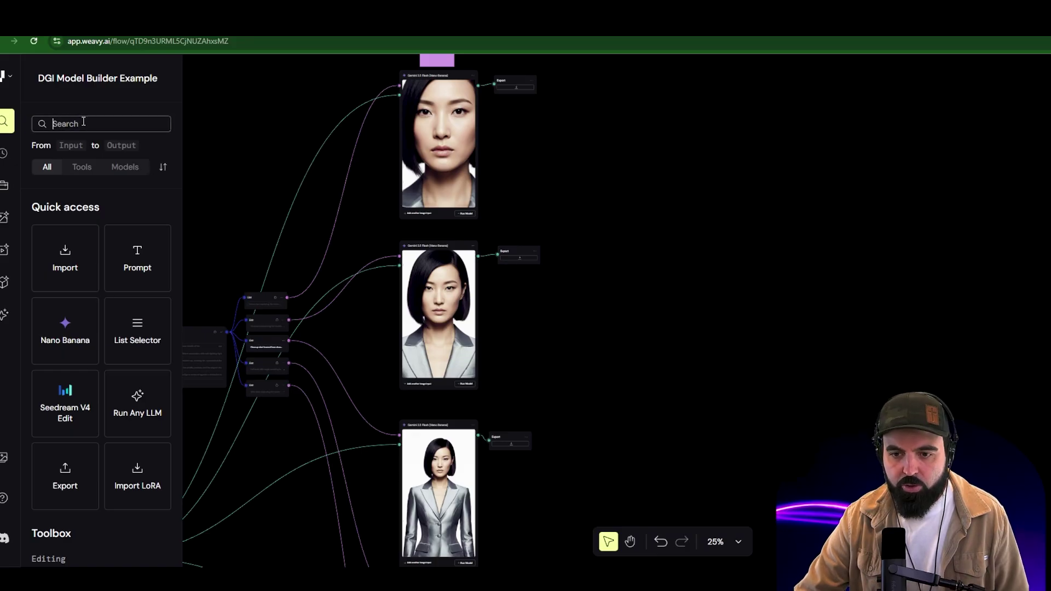
text(veo)
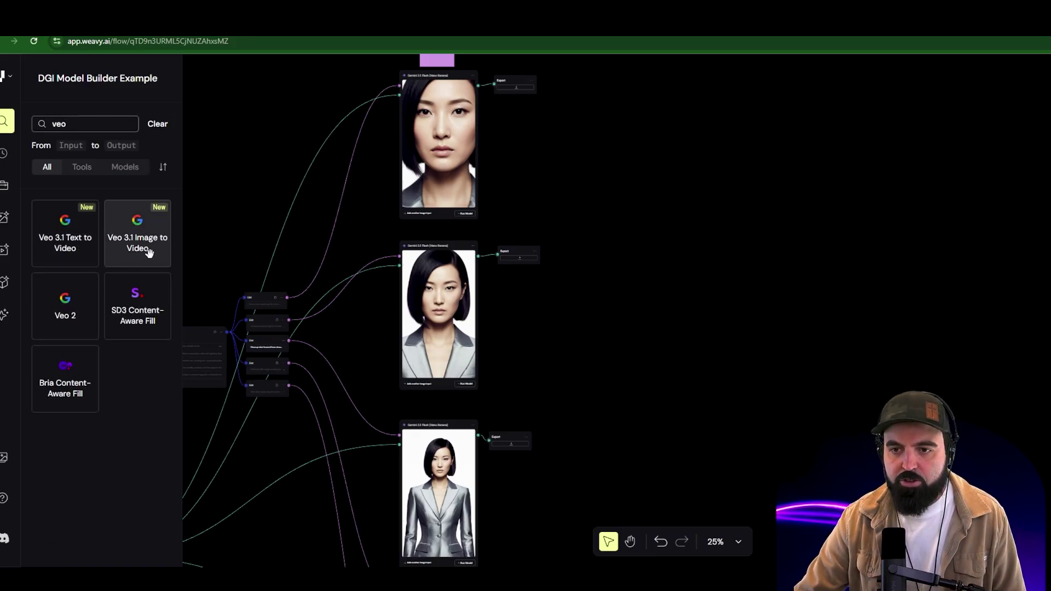
drag(145, 242, 482, 224)
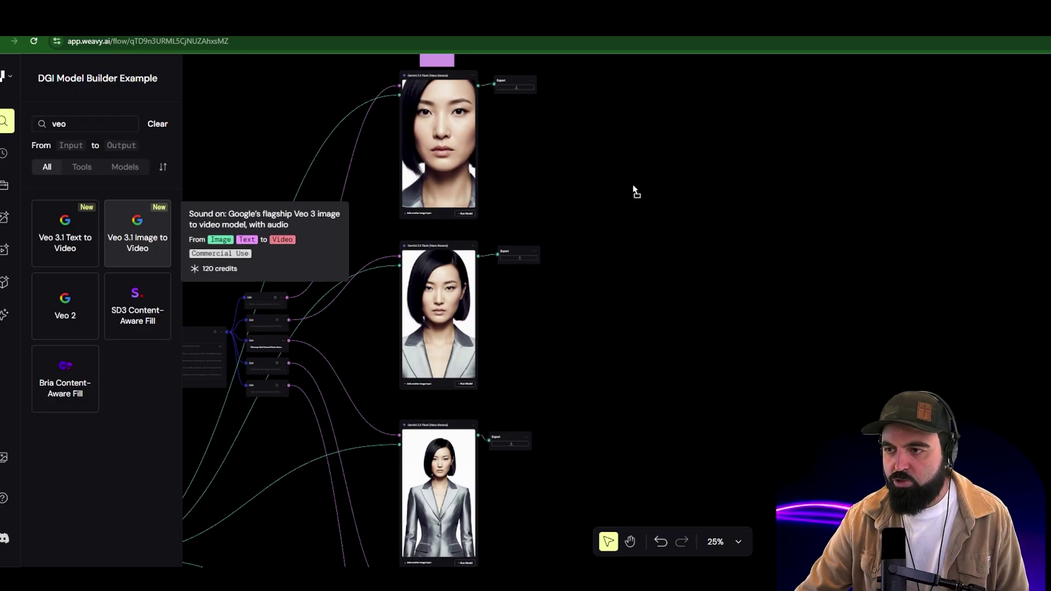
drag(635, 182, 672, 147)
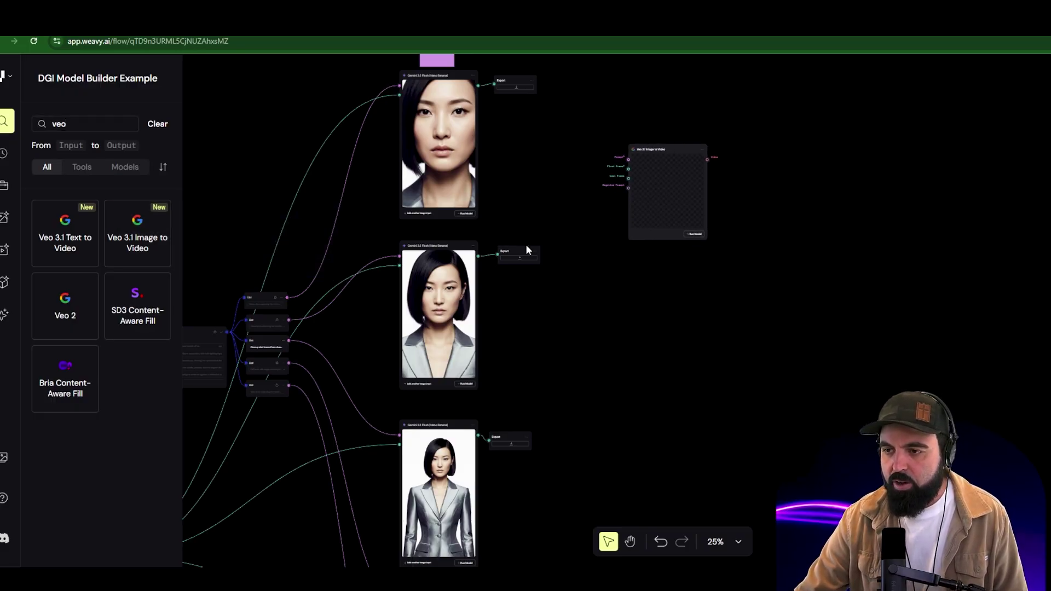
Connect the bob portrait's result to the Veo node's First Frame input.
scroll(481, 268, up, 2)
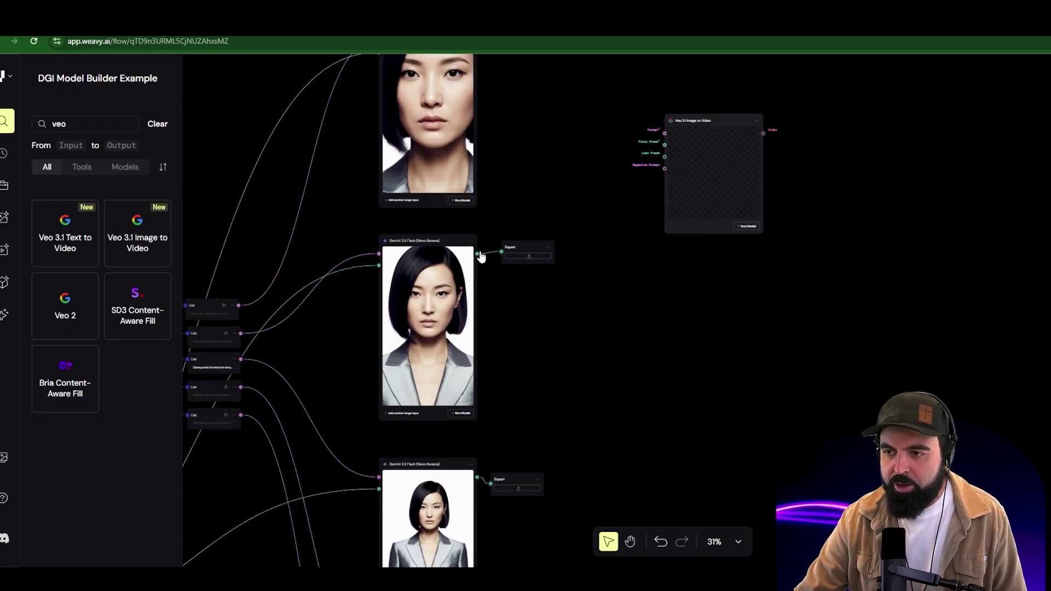
drag(477, 254, 519, 232)
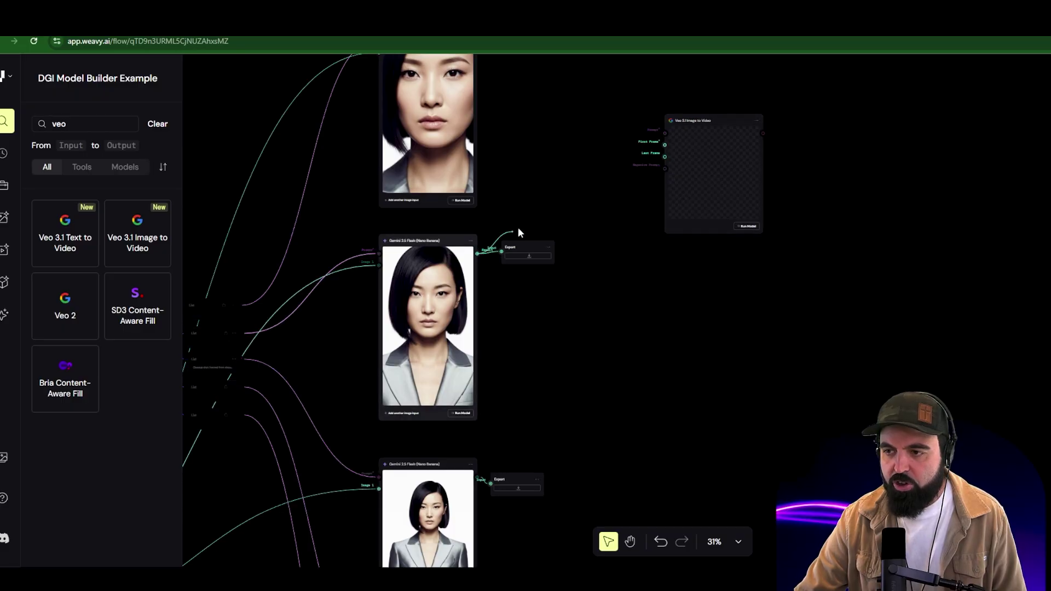
drag(661, 160, 627, 166)
scroll(786, 162, up, 3)
scroll(684, 169, up, 2)
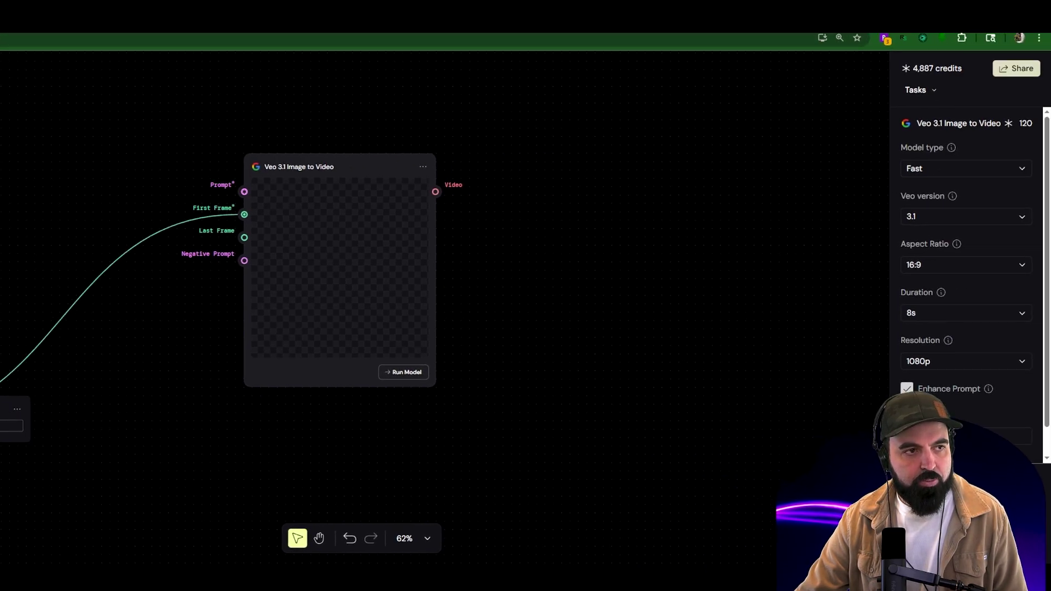
Set the Veo 3.1 node's aspect ratio to vertical 9:16, keeping 8s duration at 1080p.
click(924, 265)
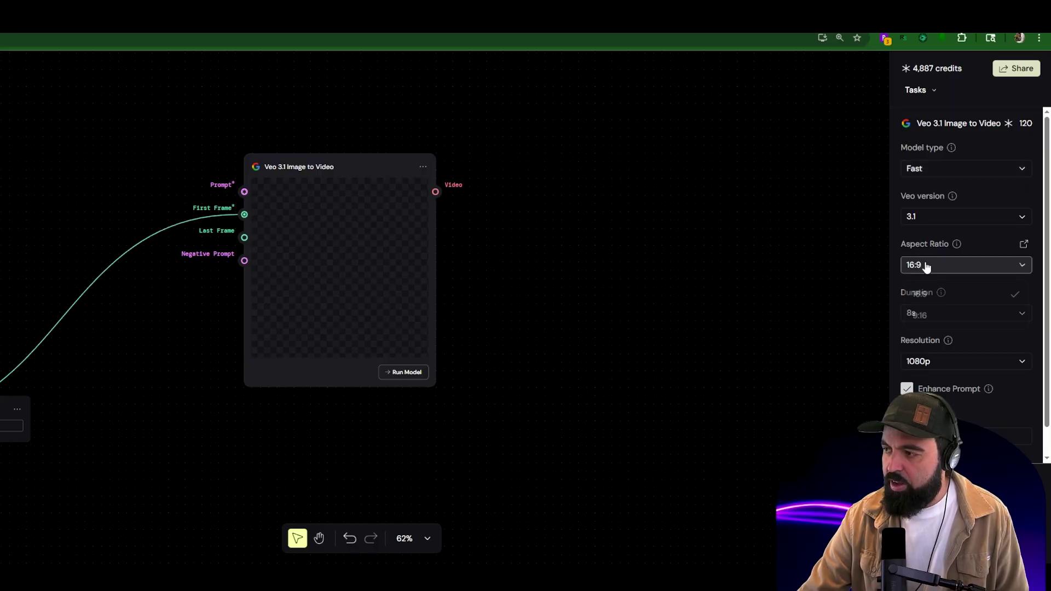
click(925, 317)
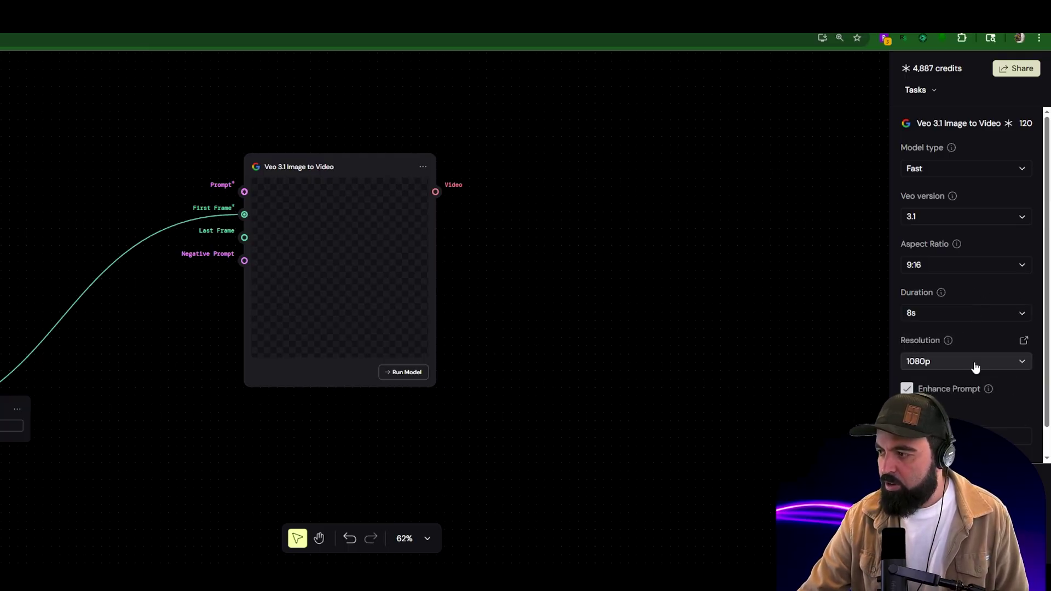
scroll(985, 383, down, 1)
click(949, 234)
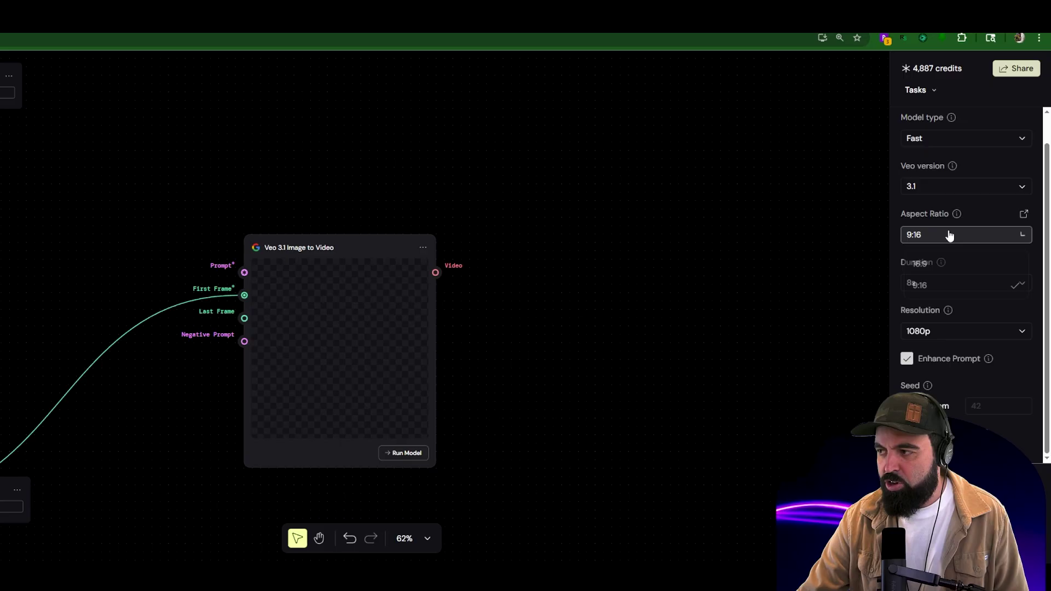
click(934, 285)
scroll(98, 241, left, 5)
scroll(98, 241, down, 2)
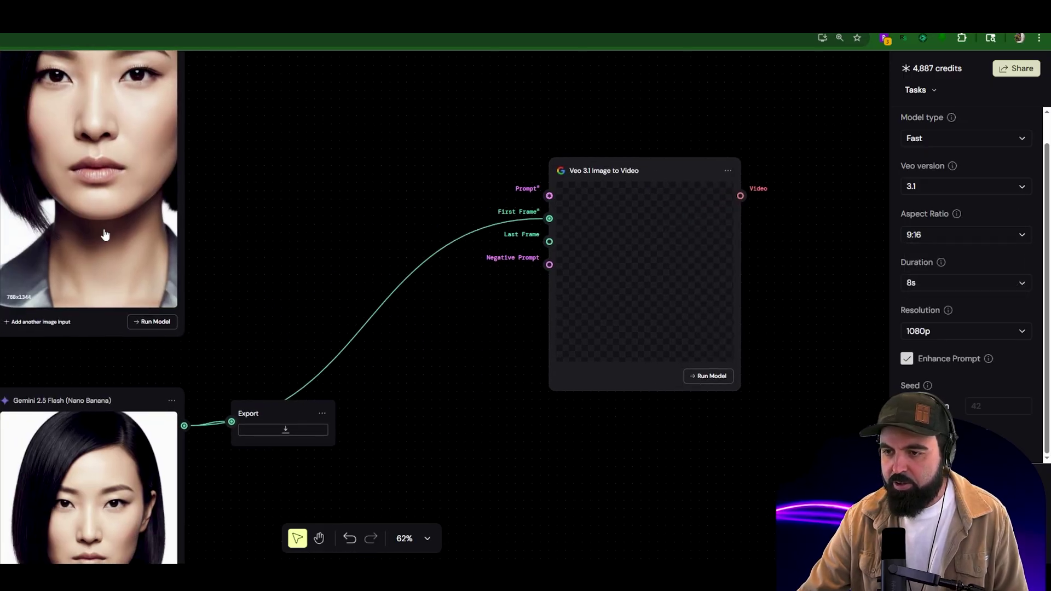
Add a new Prompt text node beside the Veo video node.
scroll(368, 298, right, 7)
scroll(369, 298, up, 1)
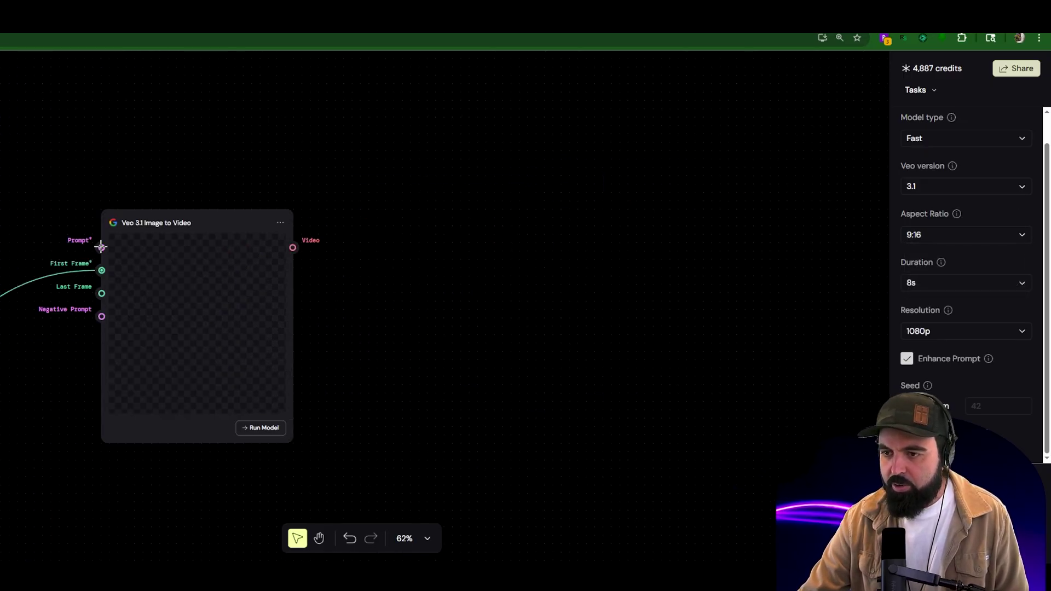
scroll(28, 246, down, 3)
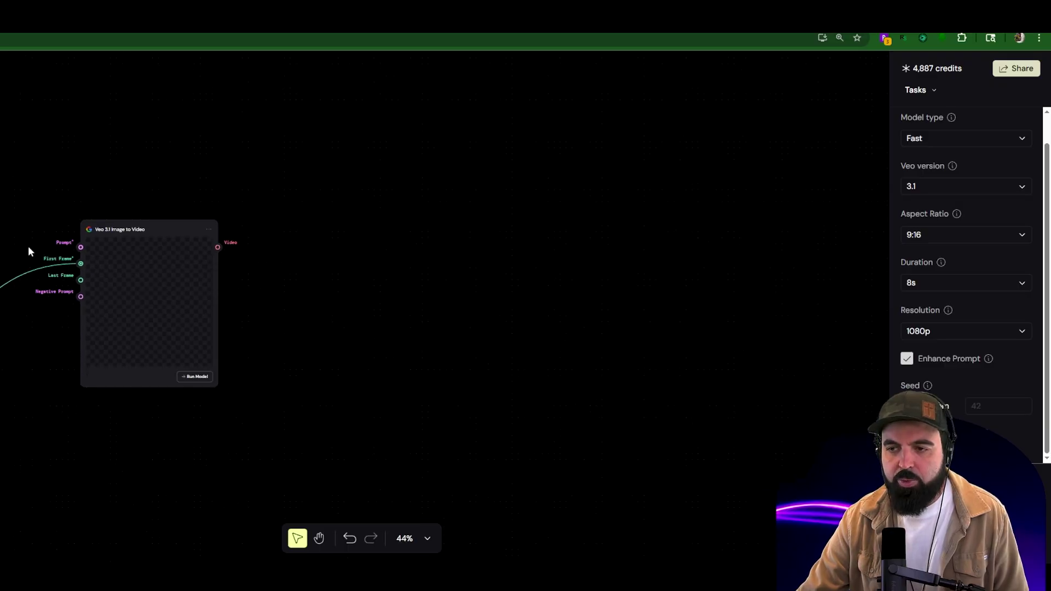
scroll(85, 272, up, 2)
scroll(84, 272, left, 2)
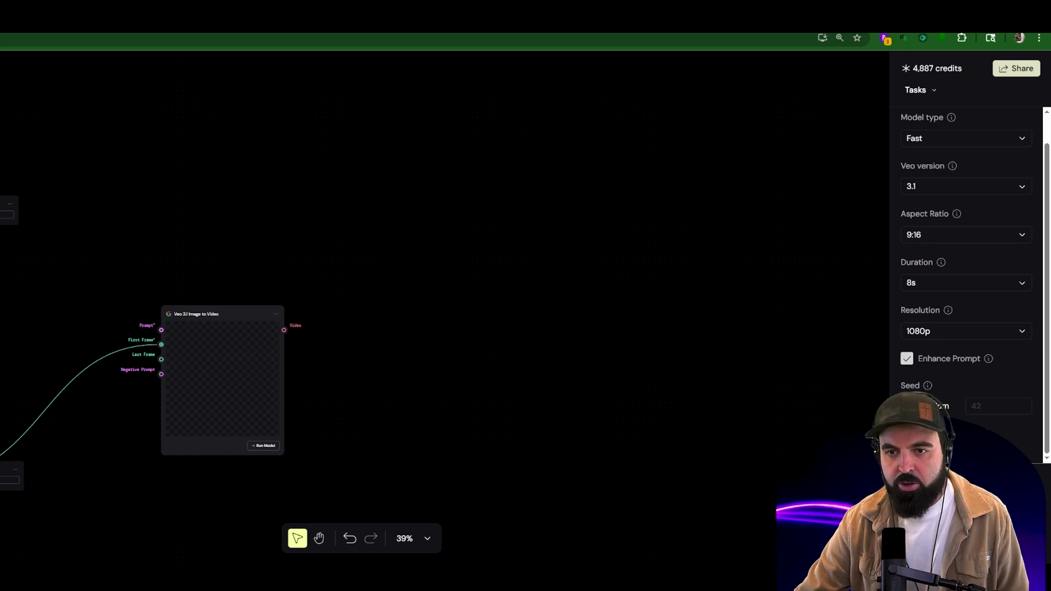
click(118, 241)
drag(231, 246, 166, 328)
Start entering the speech line 'Character says: This is my first AI speech…' in the Prompt.
scroll(164, 334, up, 5)
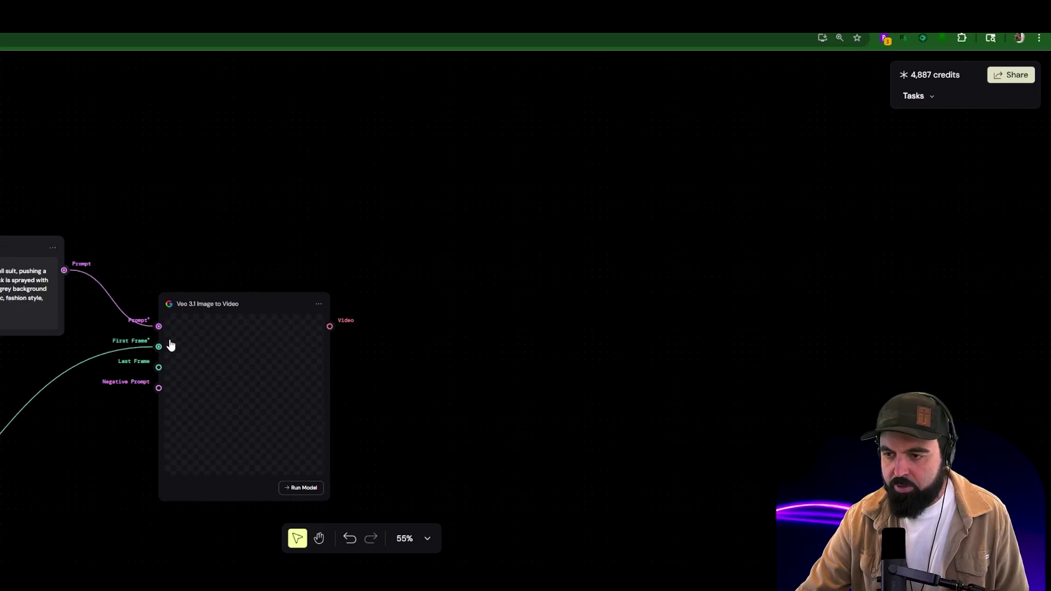
scroll(159, 330, up, 3)
scroll(156, 328, down, 6)
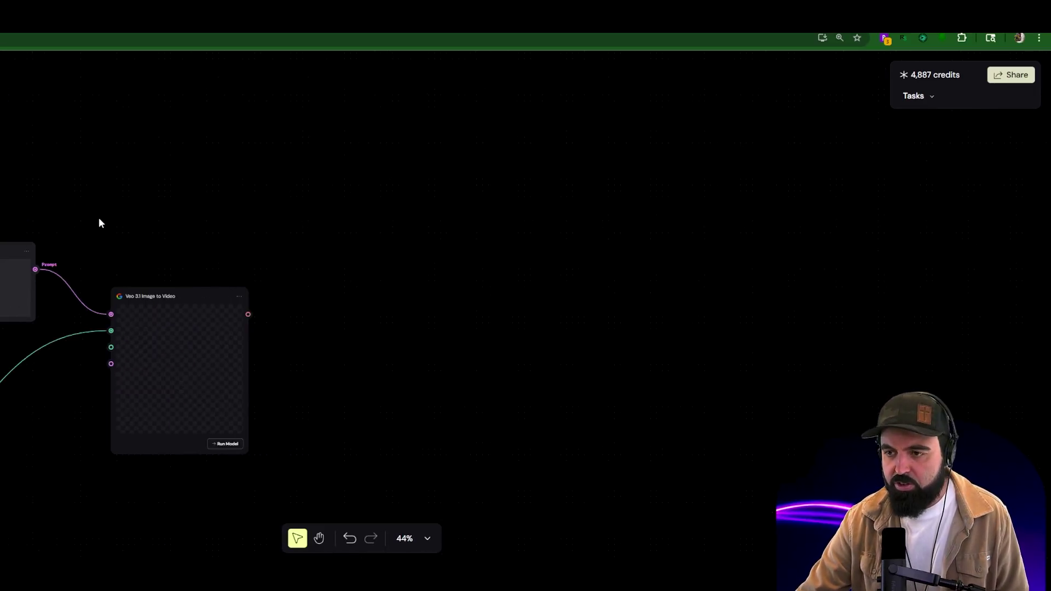
drag(53, 215, 177, 214)
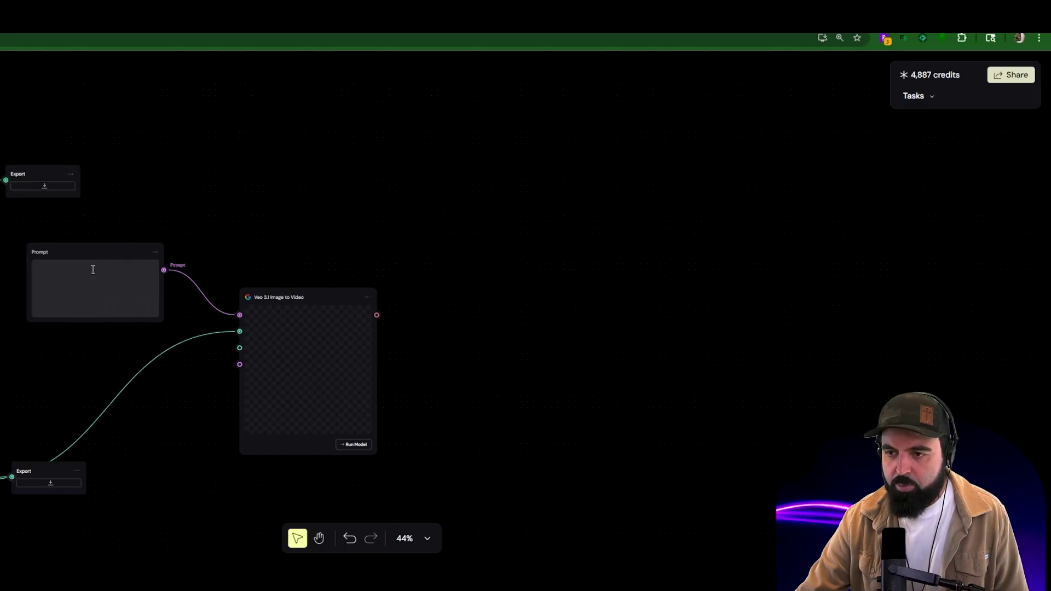
text(C)
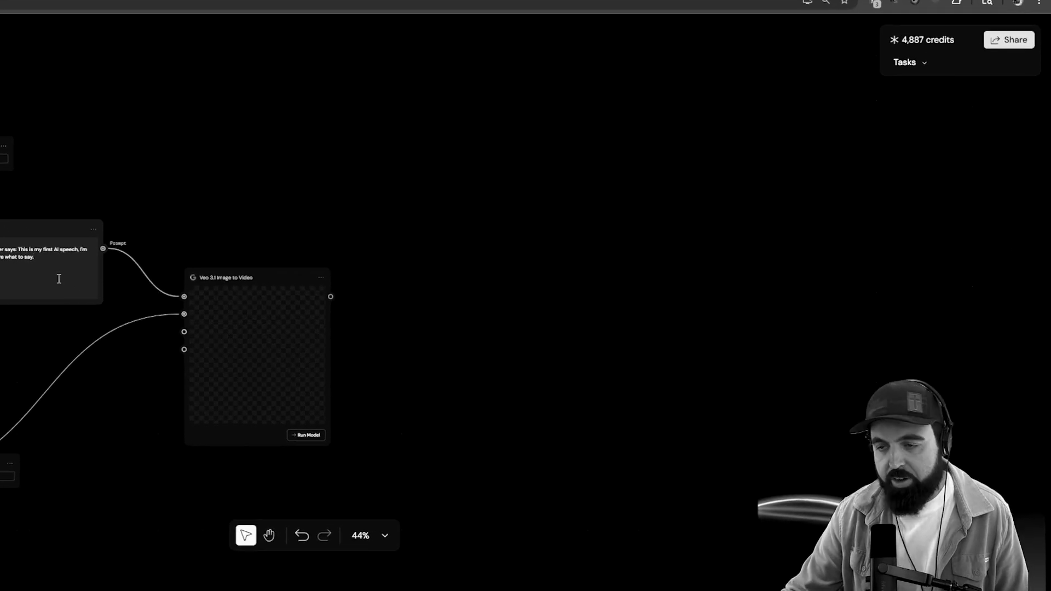
scroll(106, 309, up, 2)
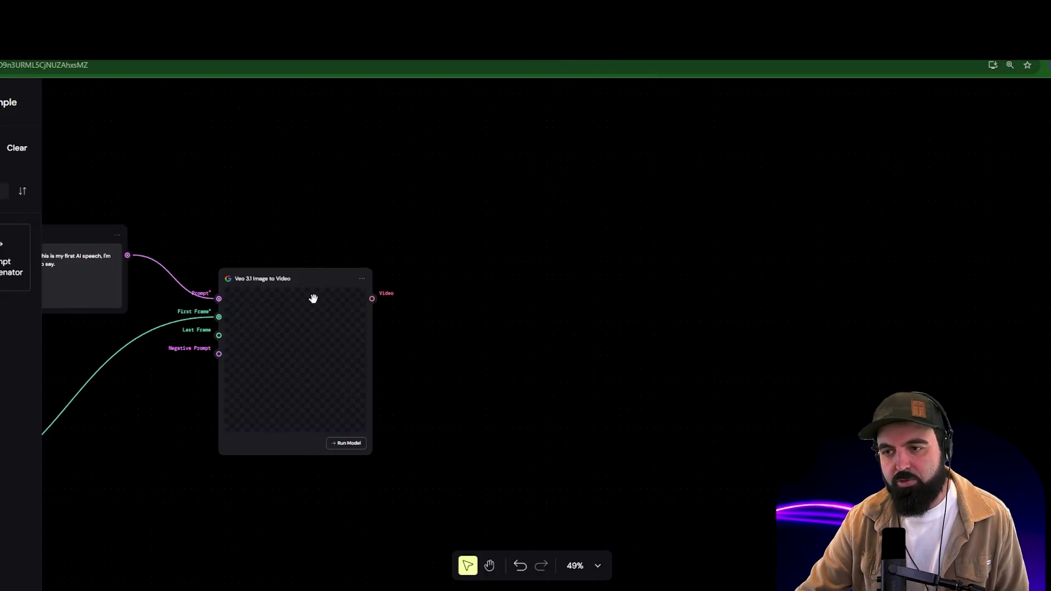
drag(310, 282, 338, 275)
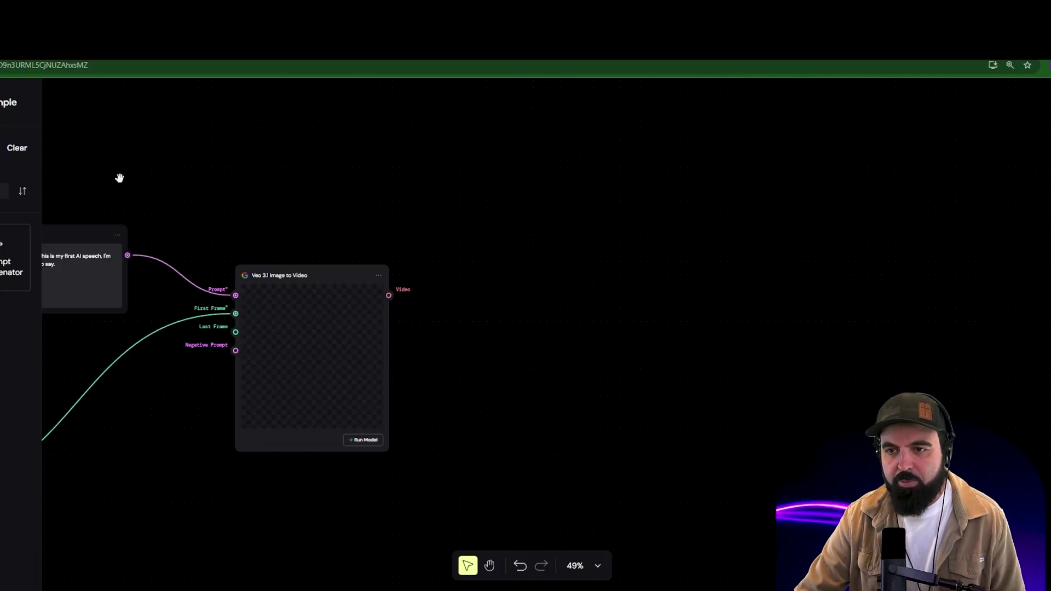
drag(117, 176, 297, 205)
scroll(243, 247, up, 6)
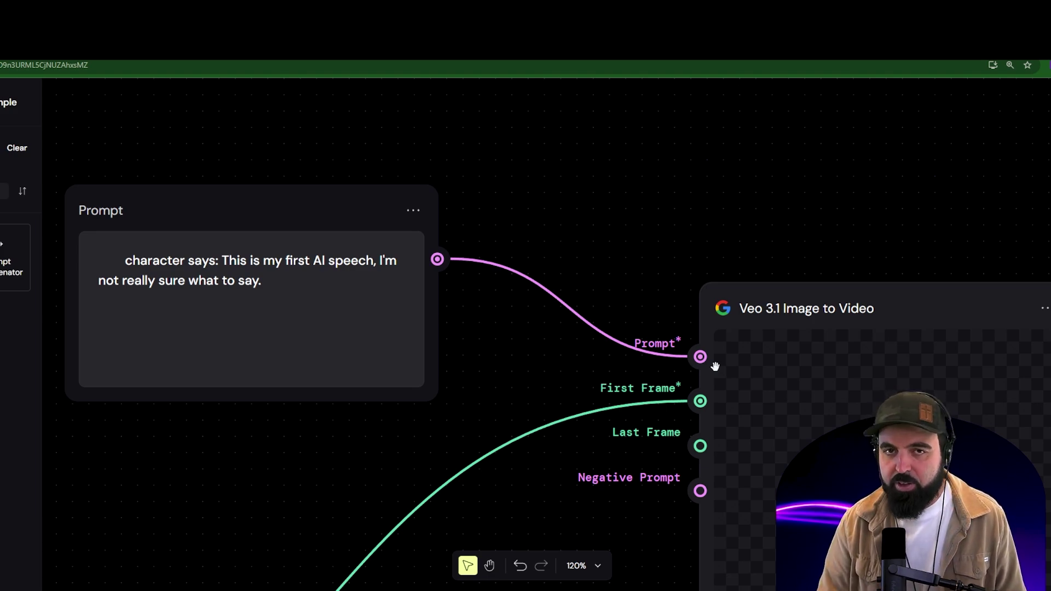
scroll(627, 204, down, 5)
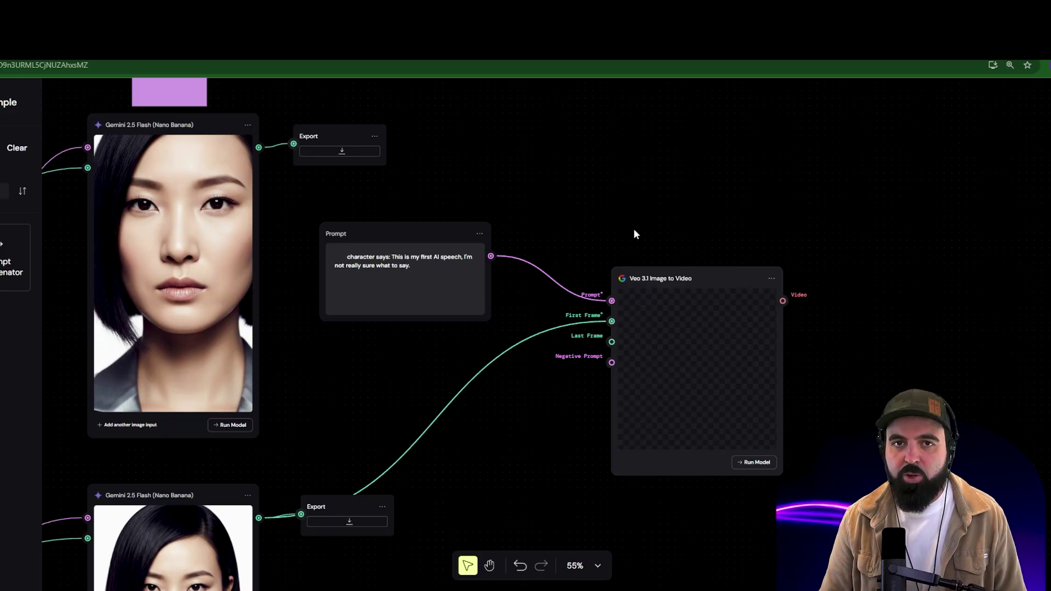
key(ctrl+minus)
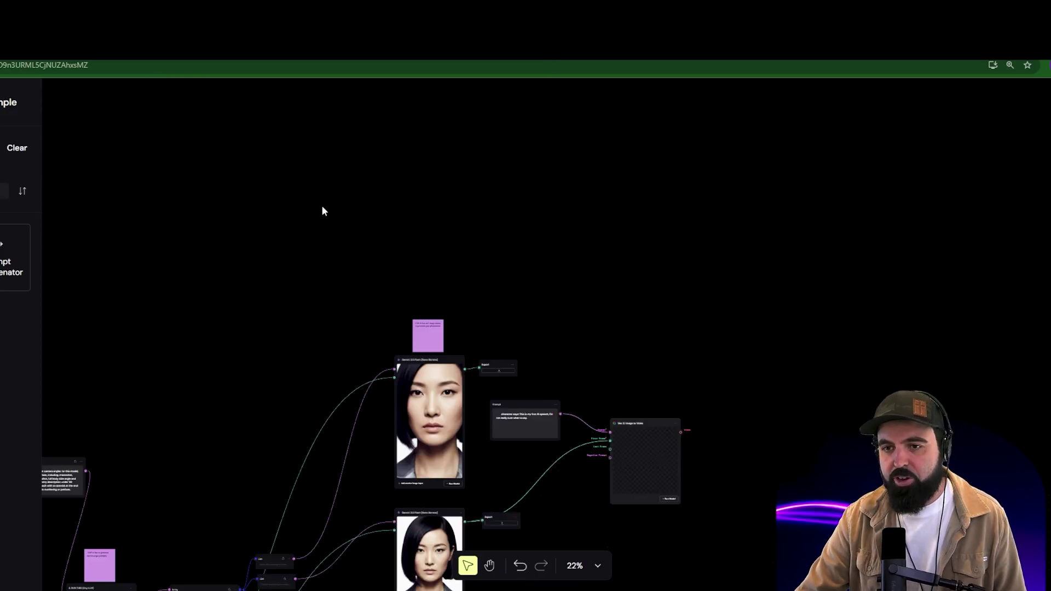
scroll(624, 352, down, 3)
scroll(624, 352, up, 8)
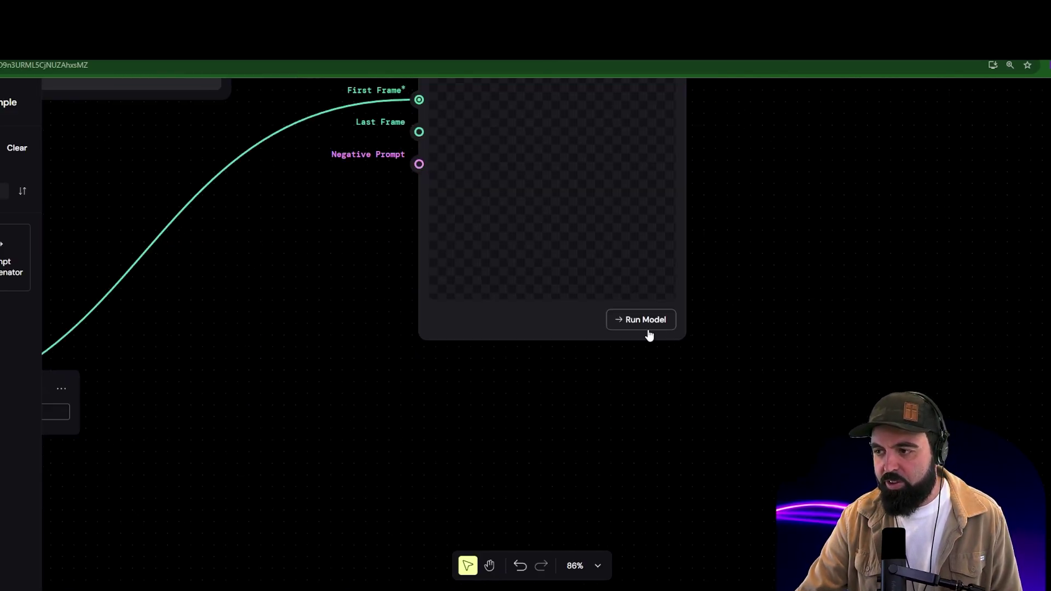
scroll(650, 447, down, 3)
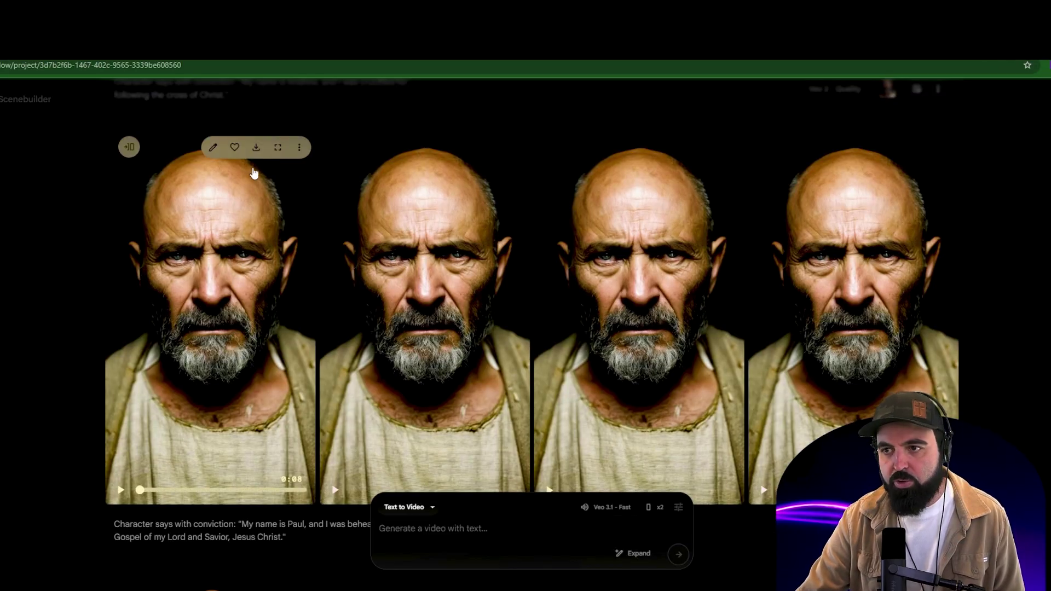
Download the first bearded-old-man video at Original size (720p).
click(256, 152)
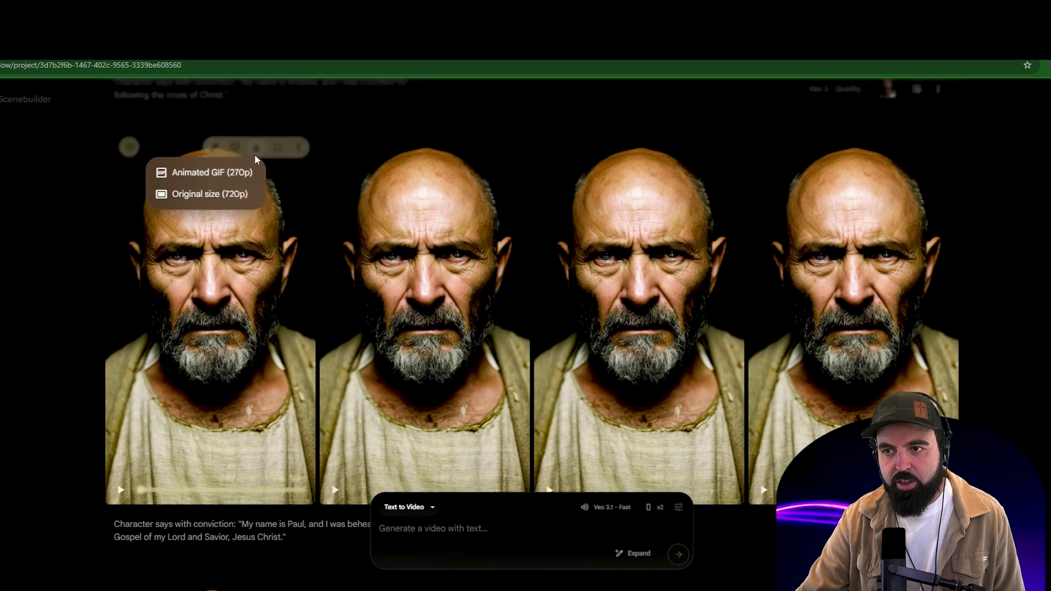
click(221, 197)
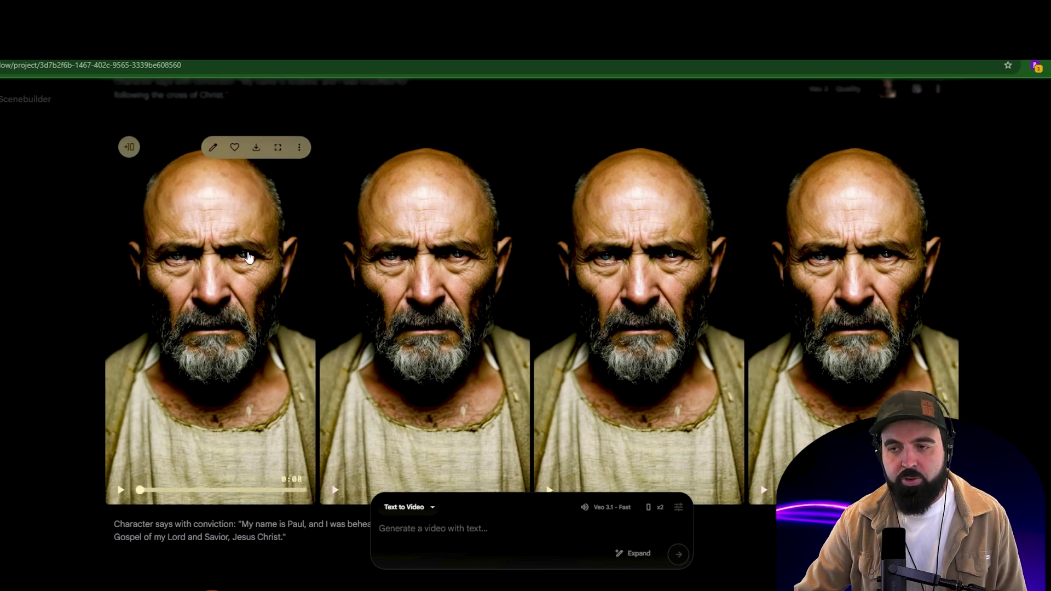
mouse_move(432, 296)
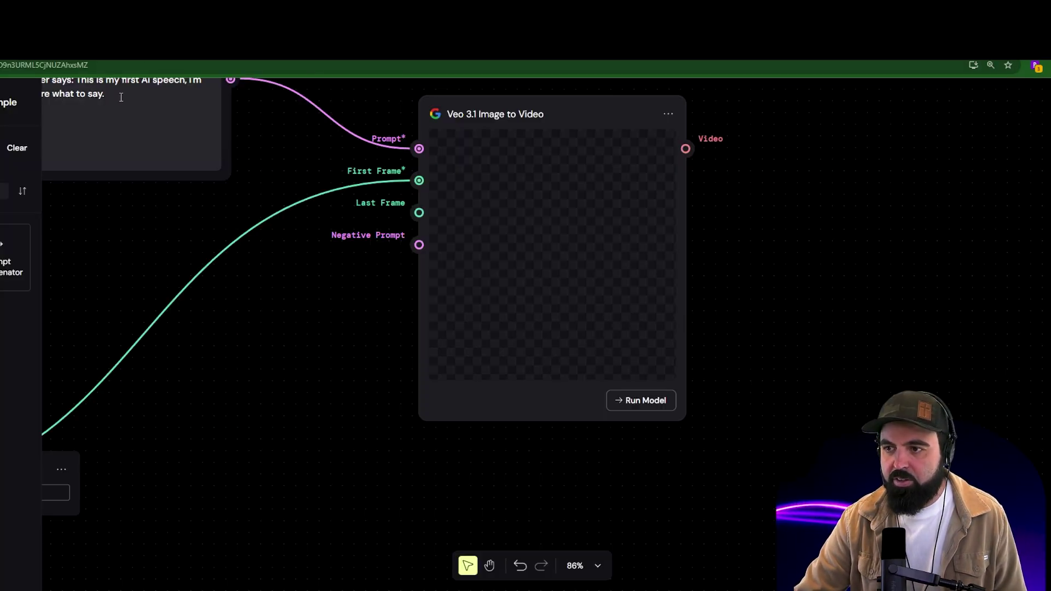
Zoom and pan the Weavy canvas to the Gemini node showing the silver-suit portrait.
scroll(149, 455, down, 5)
drag(149, 454, 464, 384)
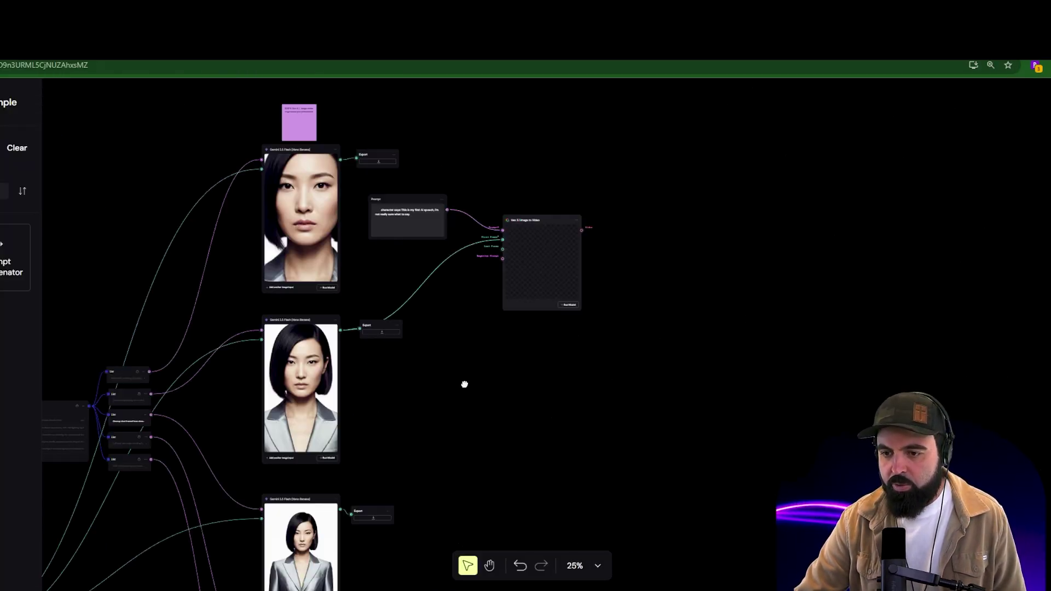
scroll(399, 351, down, 3)
scroll(337, 243, up, 5)
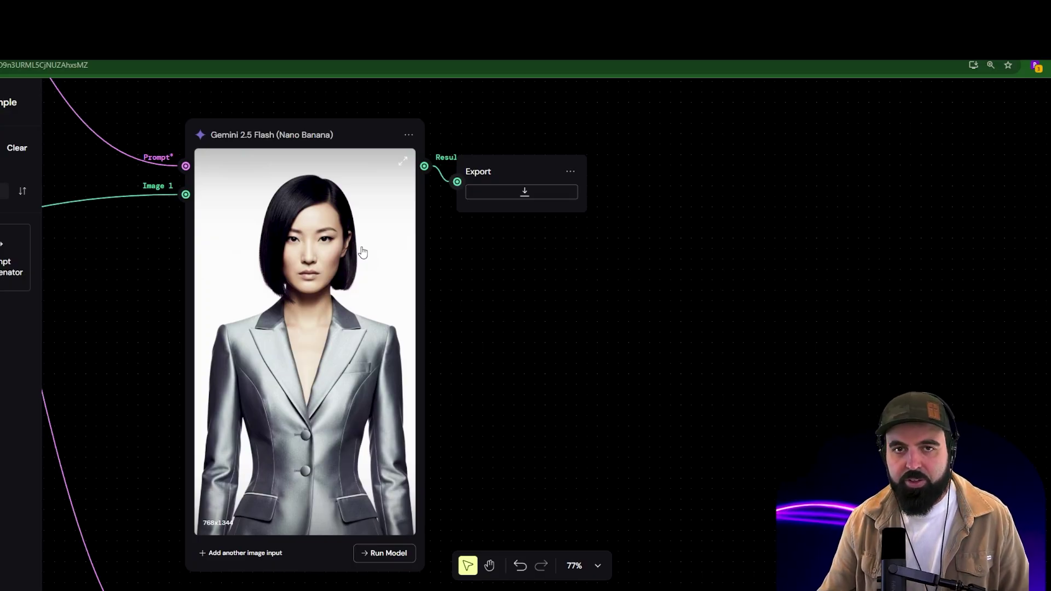
scroll(362, 252, down, 5)
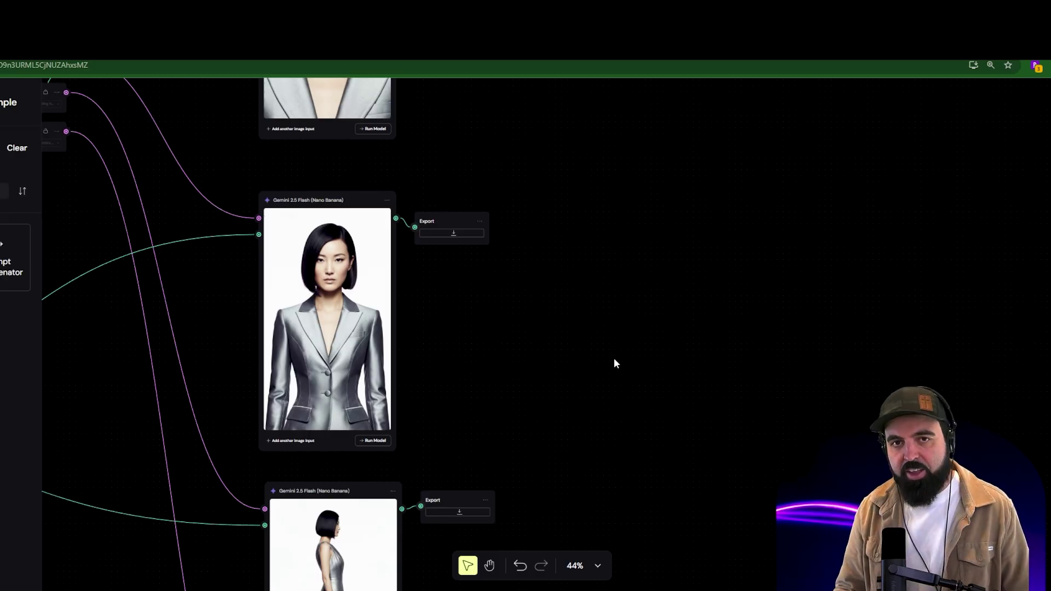
scroll(547, 328, down, 8)
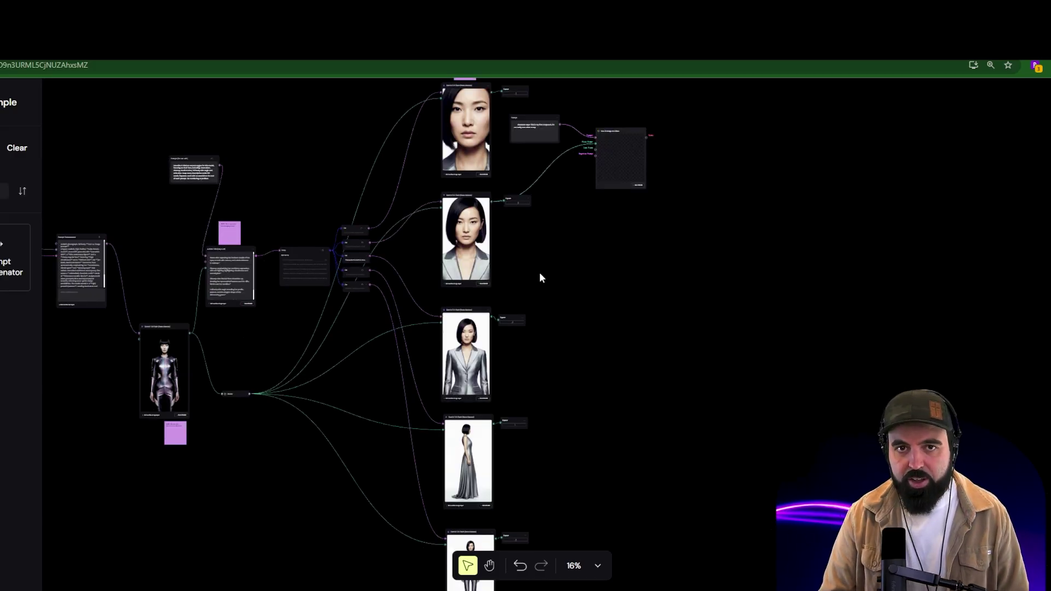